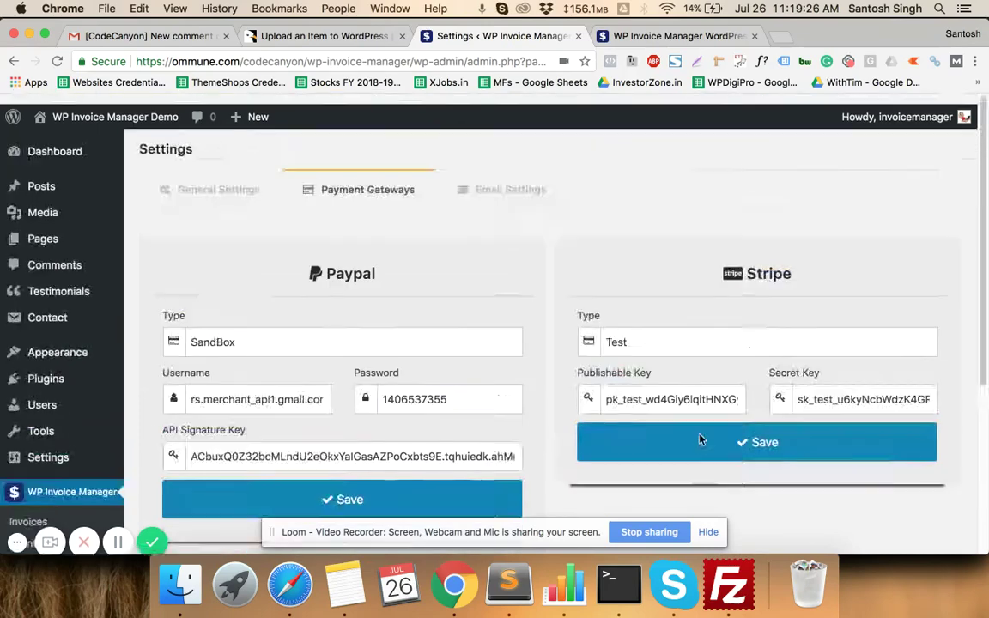
- Open WP Invoice Manager's General Settings showing company details, logo, notes and EUR currency
scroll(699, 437, "down", 5)
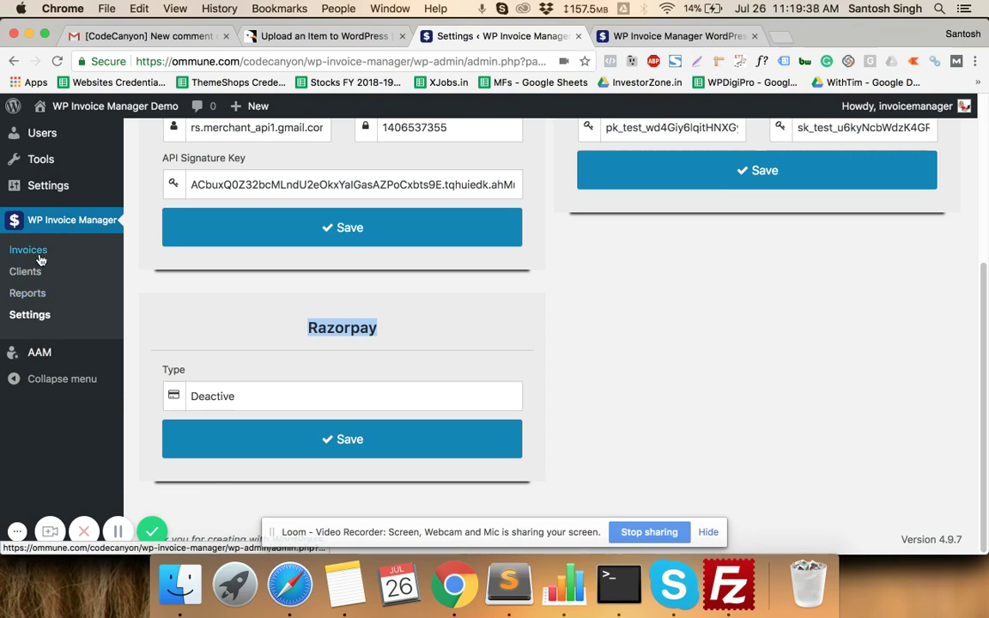
left_click(31, 318)
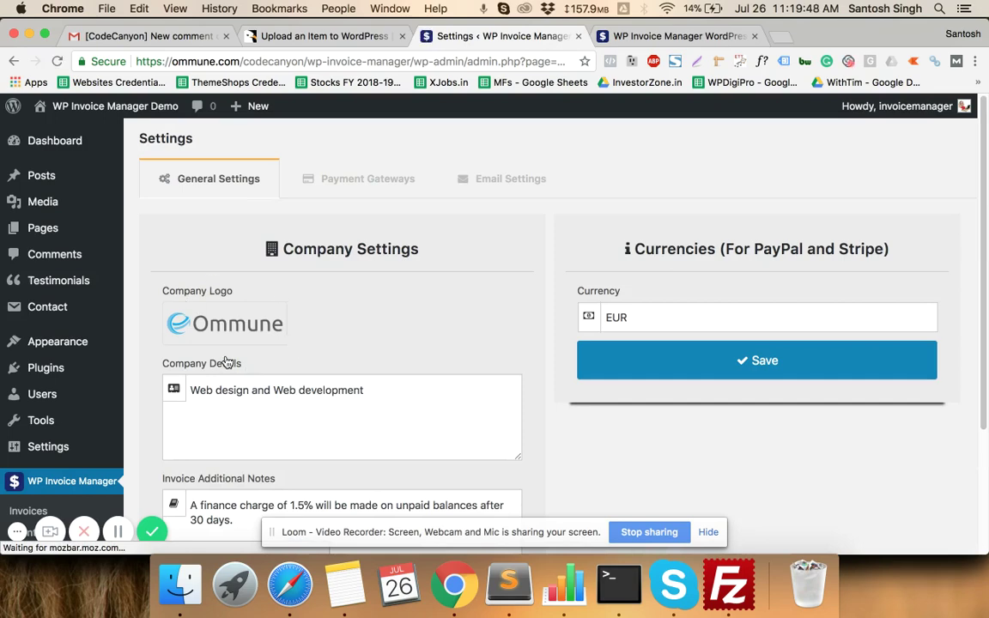
- Place the cursor in Company Details and select the 1.5% finance-charge invoice note
scroll(256, 356, "down", 3)
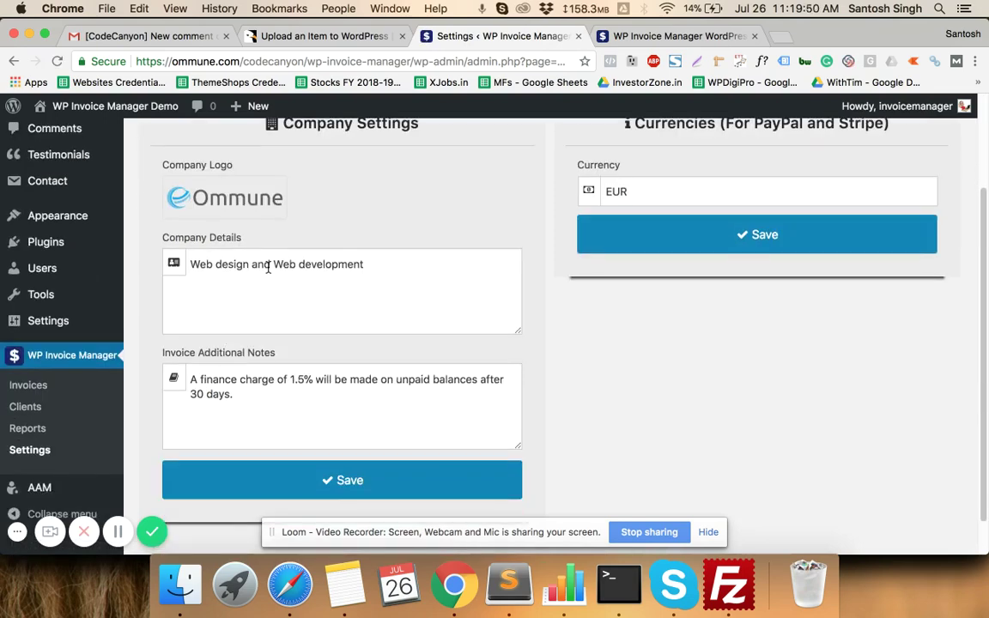
left_click(270, 267)
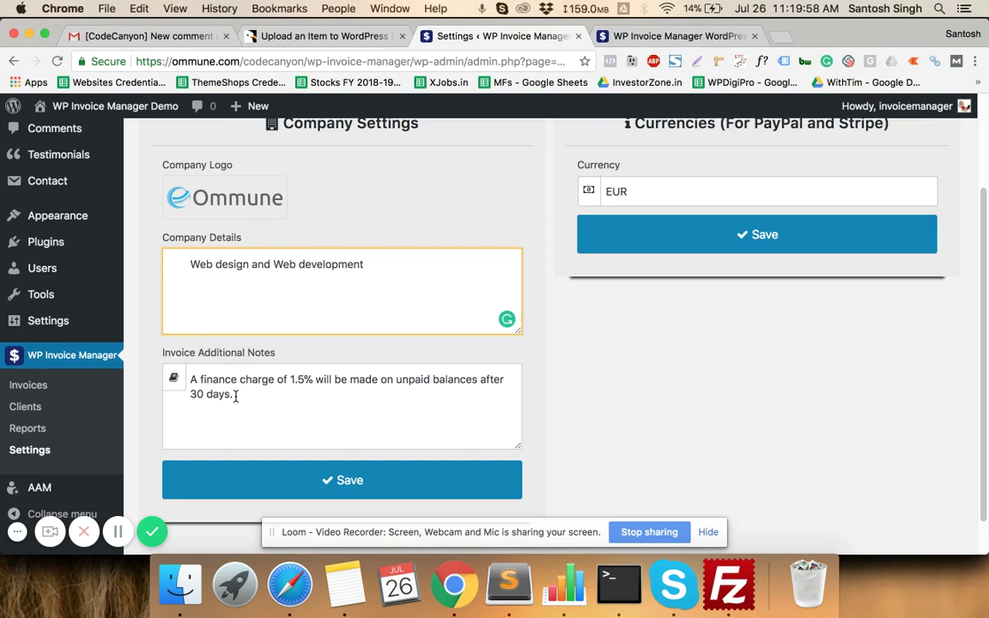
left_click_drag(235, 396, 190, 385)
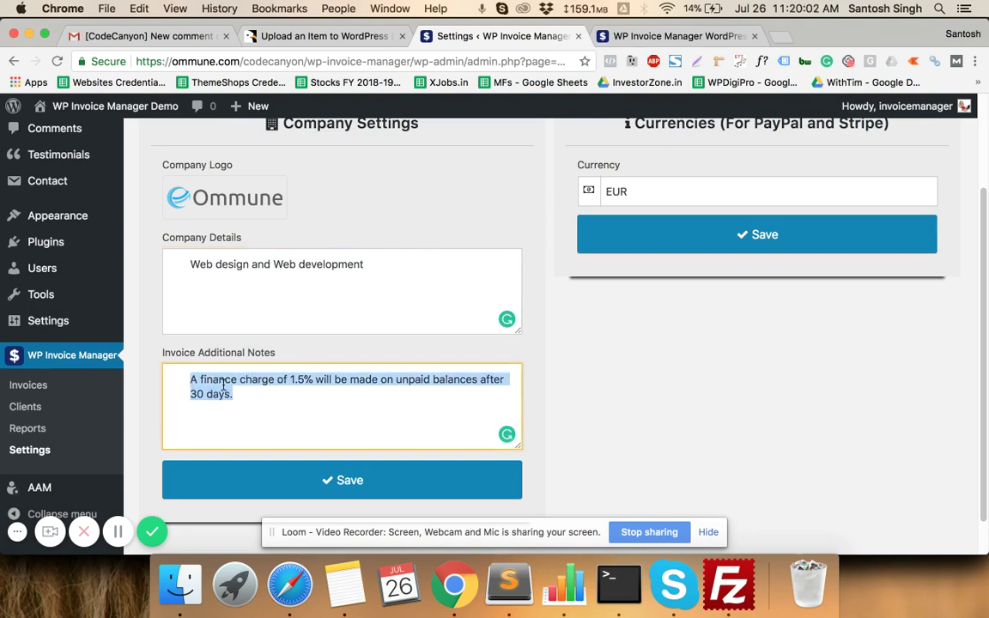
scroll(249, 379, "up", 2)
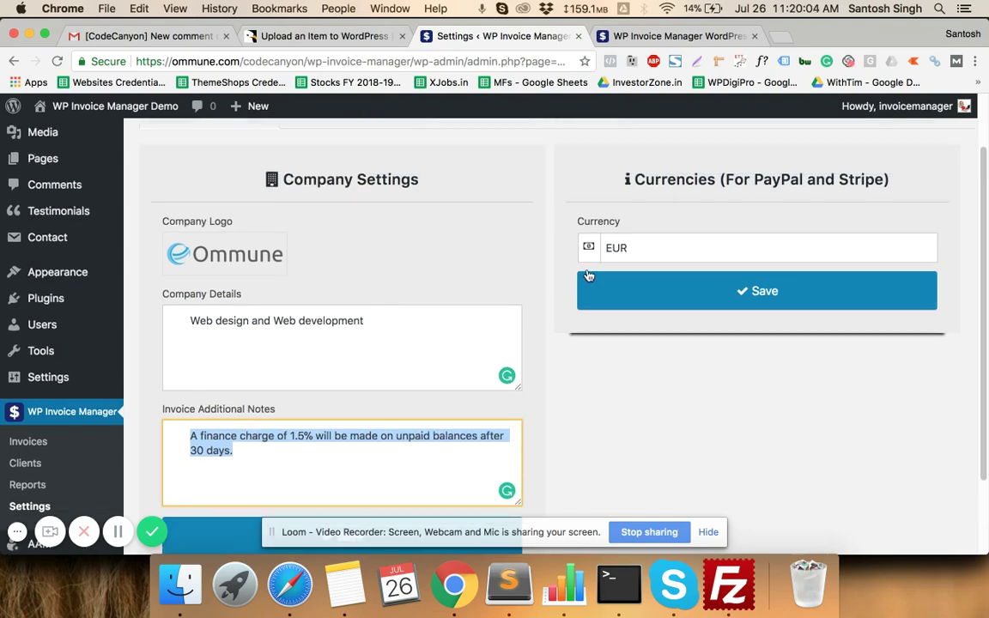
- Set the Currency dropdown to USD in place of EUR
left_click(668, 250)
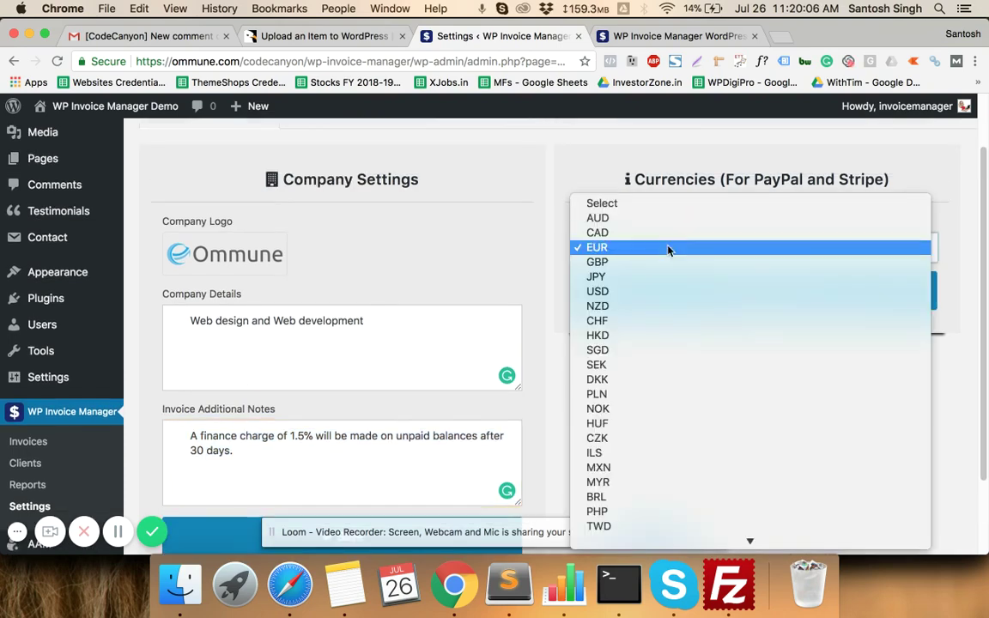
left_click(669, 248)
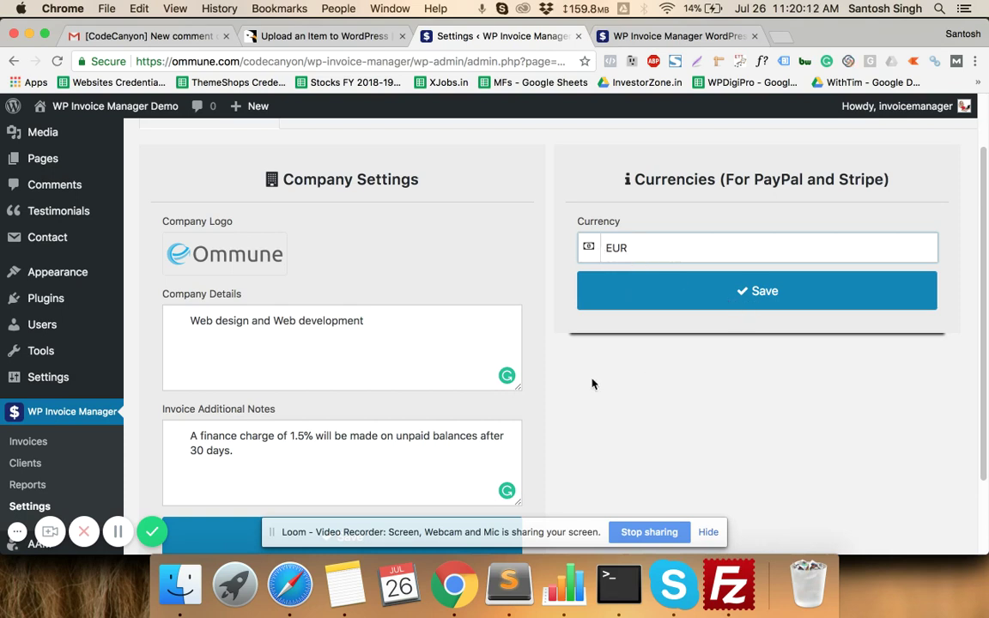
left_click(673, 257)
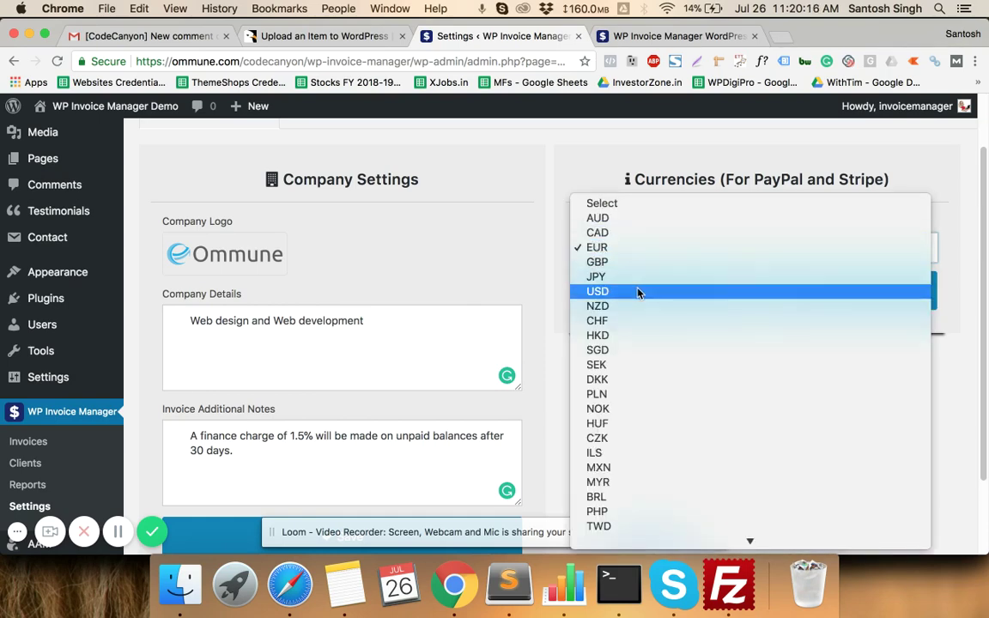
left_click(615, 291)
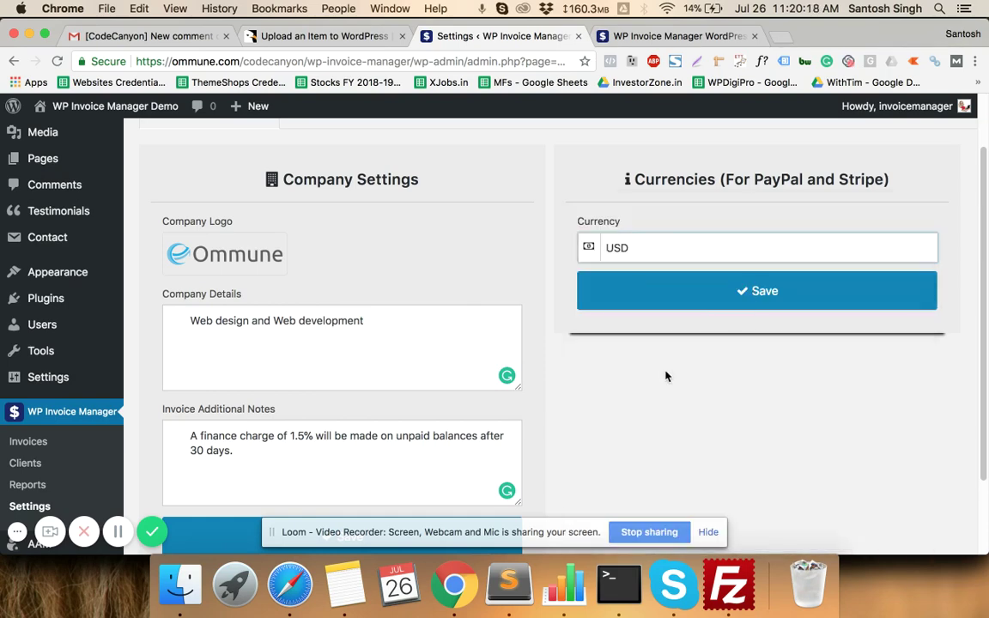
scroll(666, 375, "up", 2)
scroll(666, 375, "down", 3)
scroll(666, 375, "up", 3)
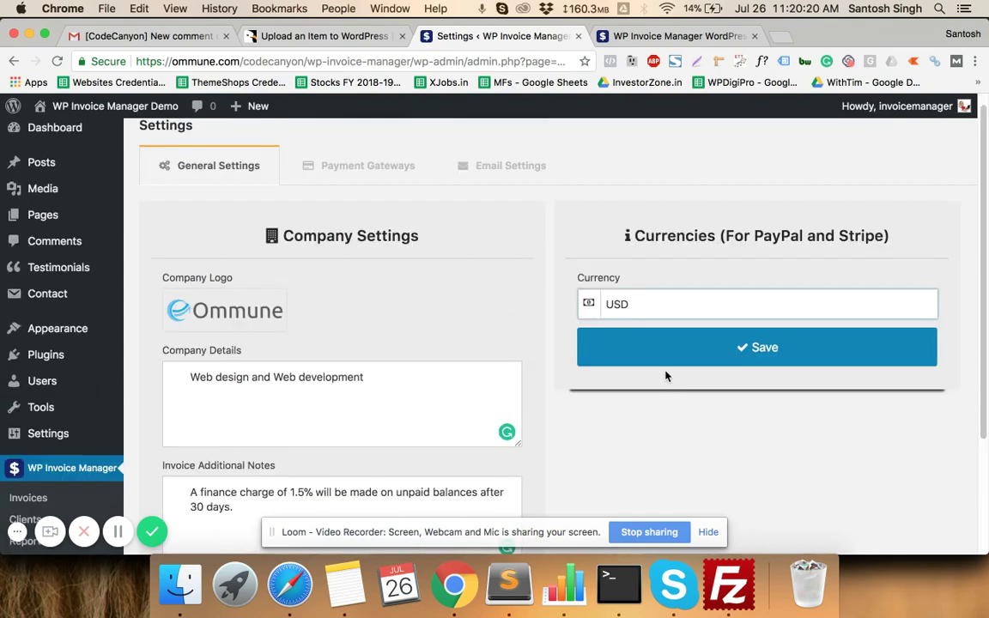
- Show Payment Gateways: PayPal in SandBox mode, Stripe in Test mode, Razorpay deactivated
left_click(380, 162)
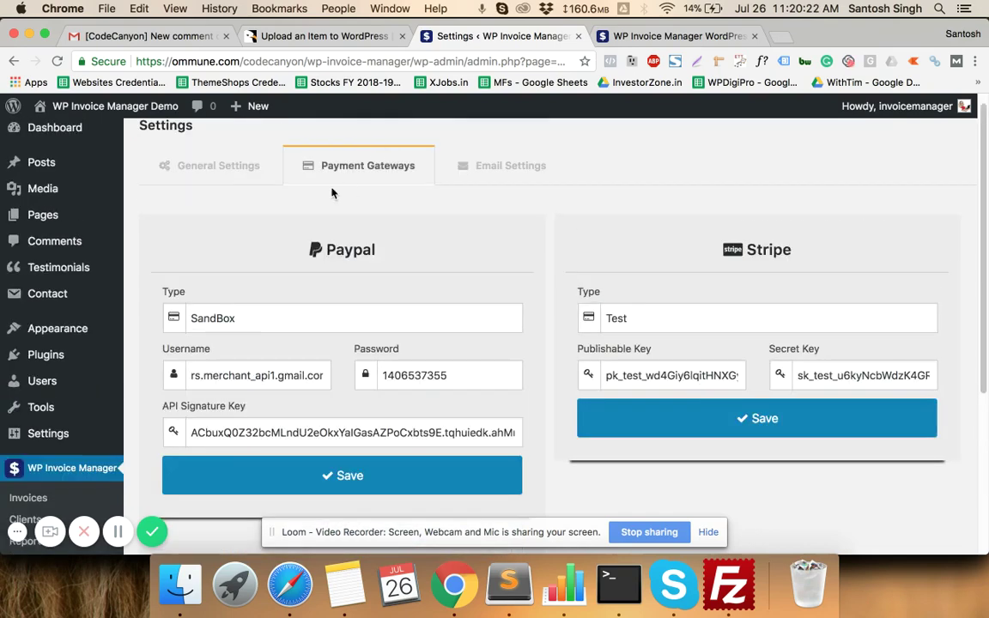
scroll(317, 240, "down", 2)
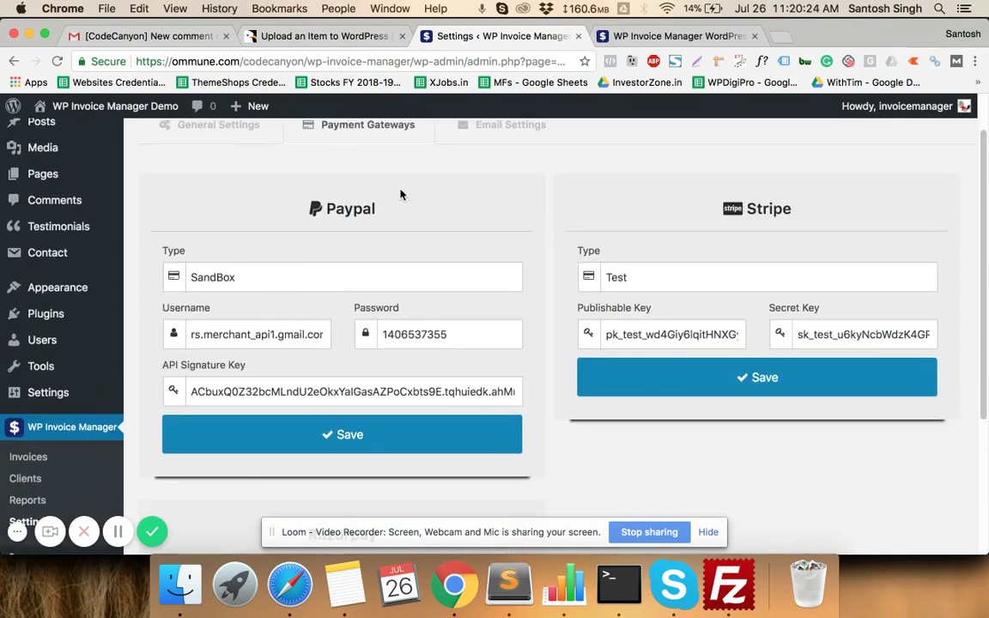
scroll(476, 205, "down", 5)
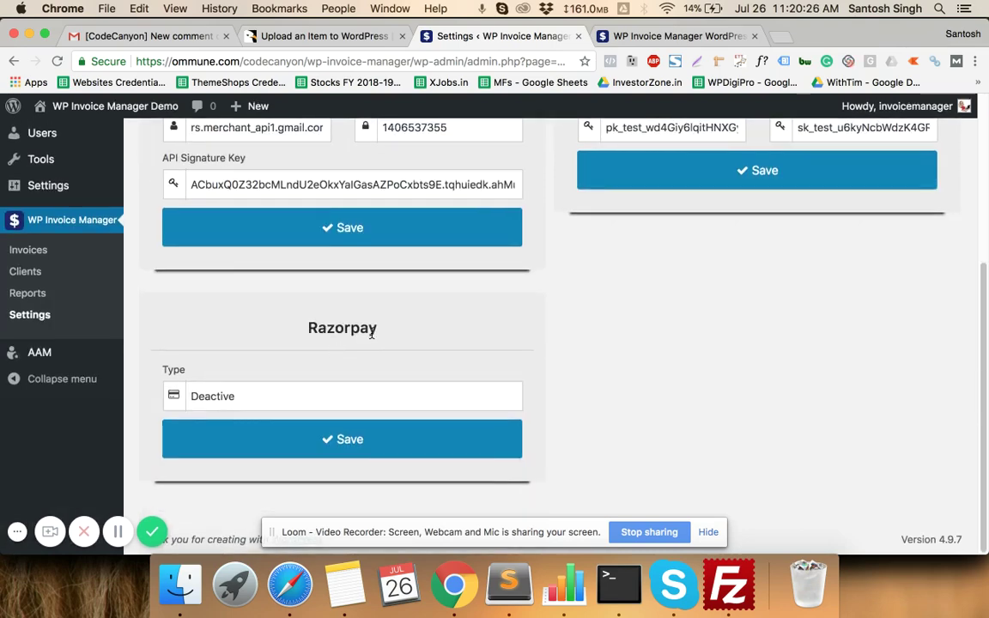
scroll(372, 333, "up", 6)
scroll(637, 271, "down", 2)
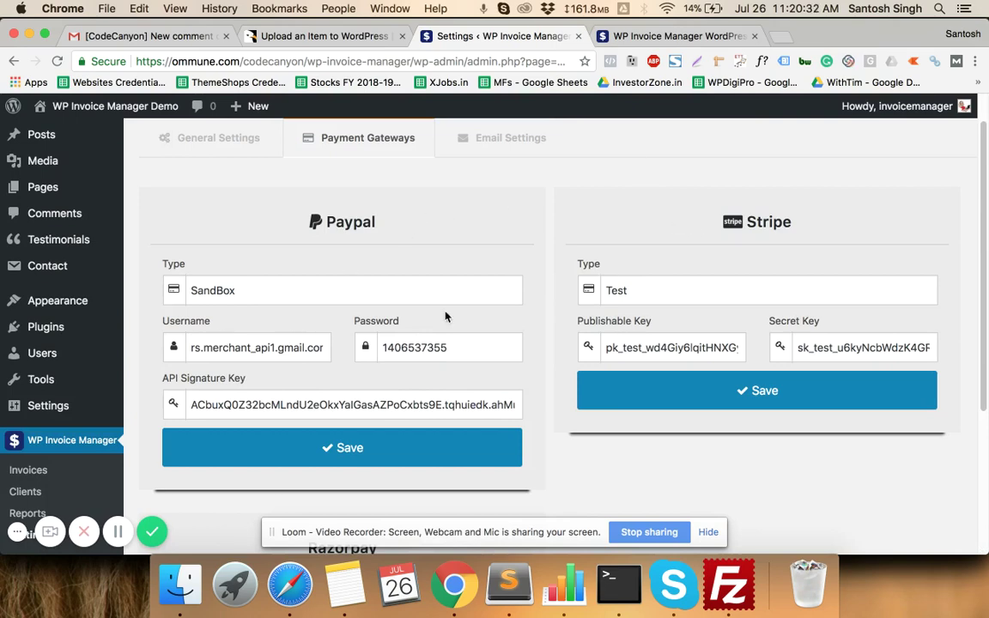
- Switch to the plugin documentation and read the Paypal Live setup section
left_click(679, 37)
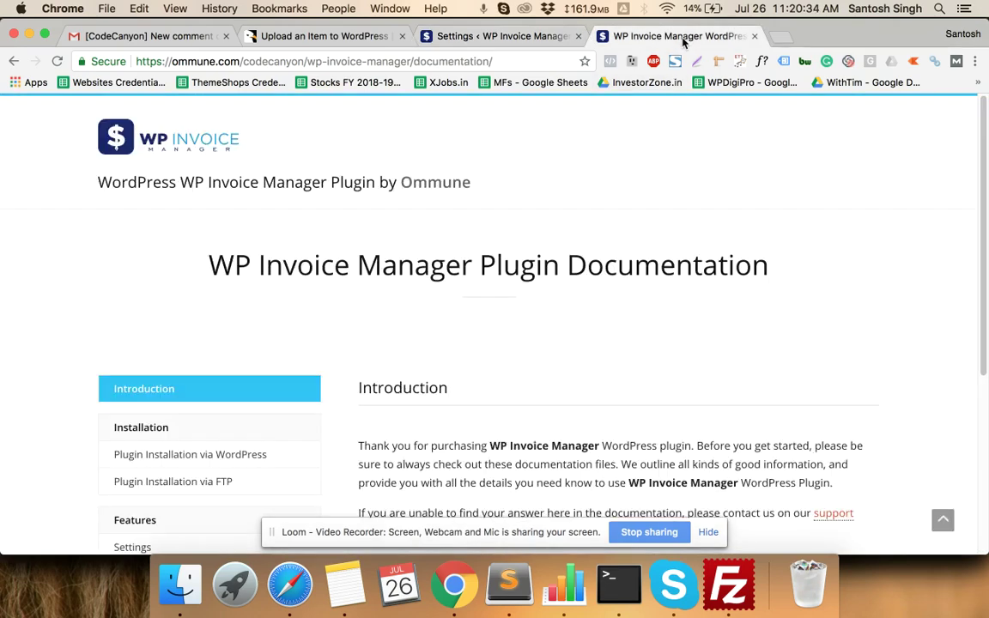
scroll(413, 200, "down", 5)
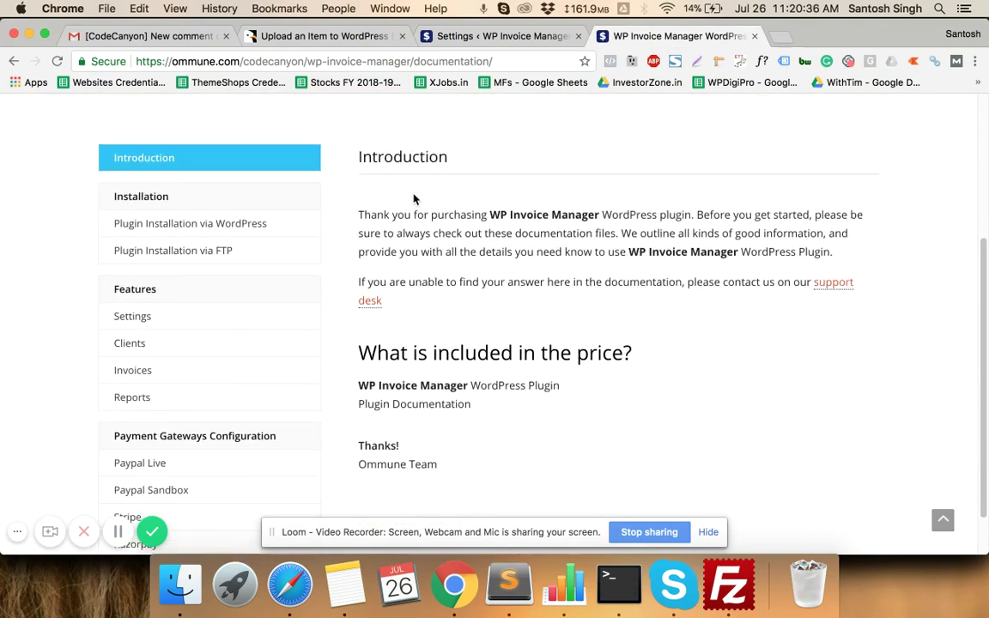
left_click(134, 410)
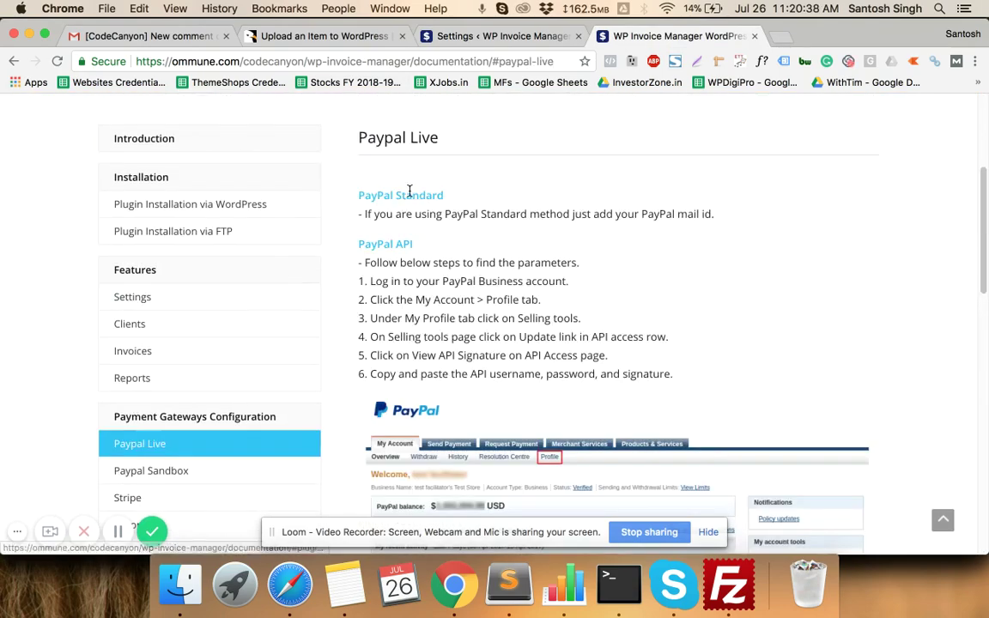
scroll(515, 214, "down", 5)
scroll(519, 216, "down", 10)
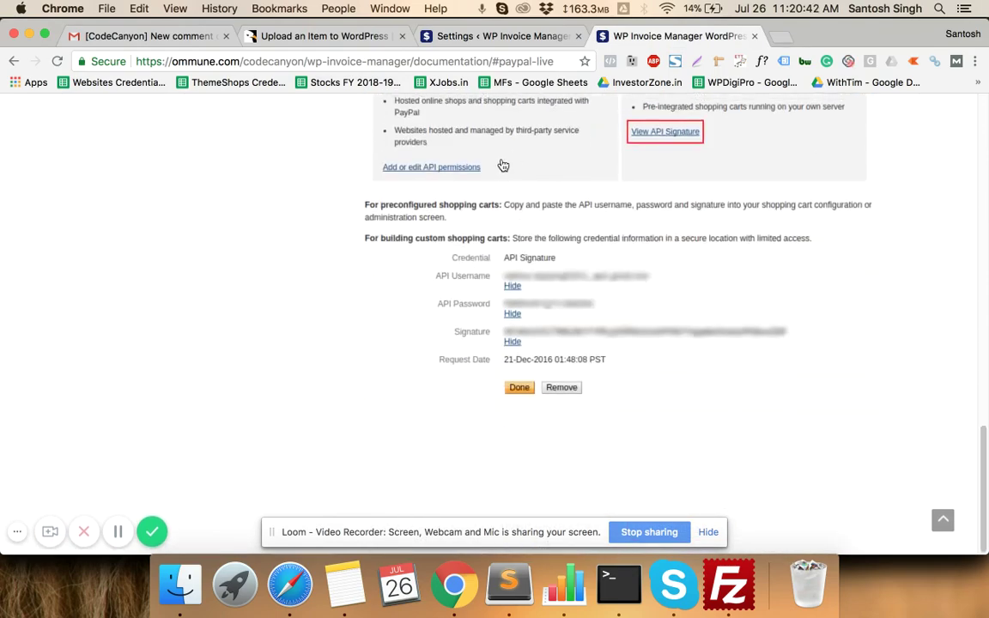
scroll(503, 163, "up", 10)
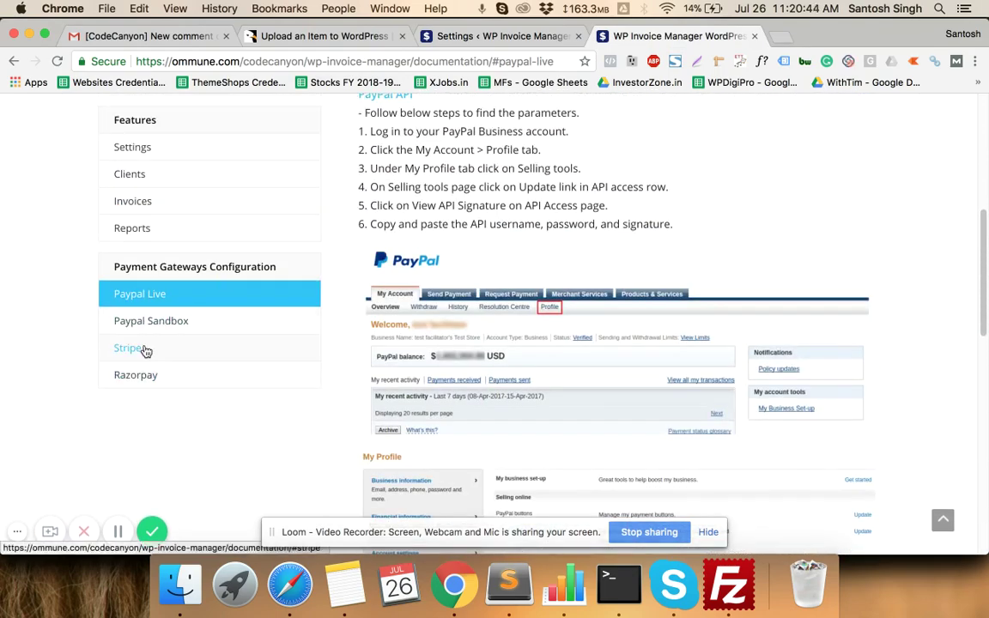
- Jump to the Stripe section of the documentation and read through it
left_click(146, 348)
scroll(427, 285, "down", 3)
scroll(426, 285, "up", 4)
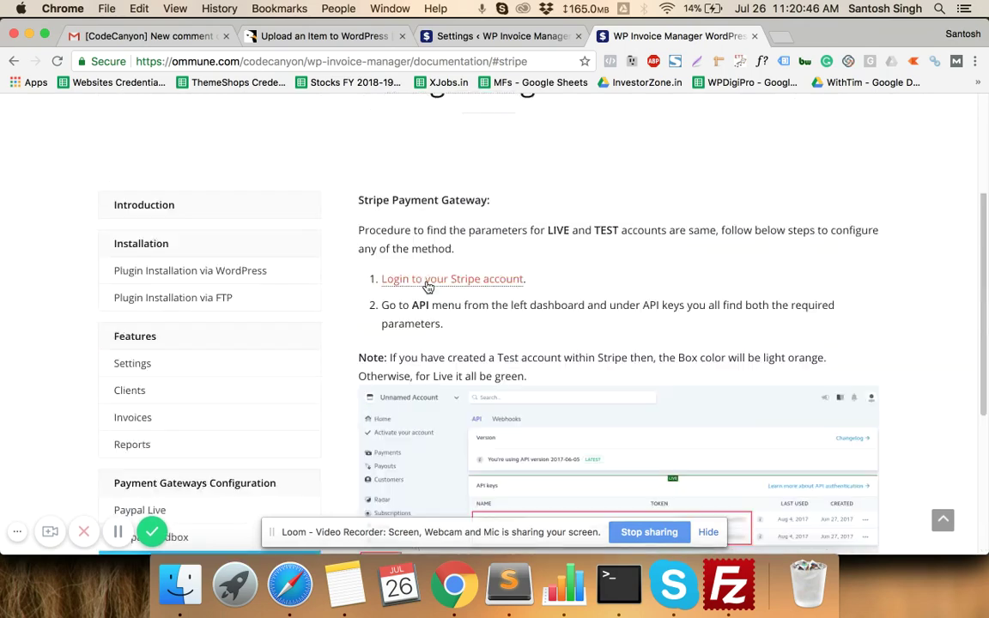
scroll(426, 278, "down", 2)
- Read the Razorpay documentation, then return to the Razorpay gateway settings
left_click(138, 392)
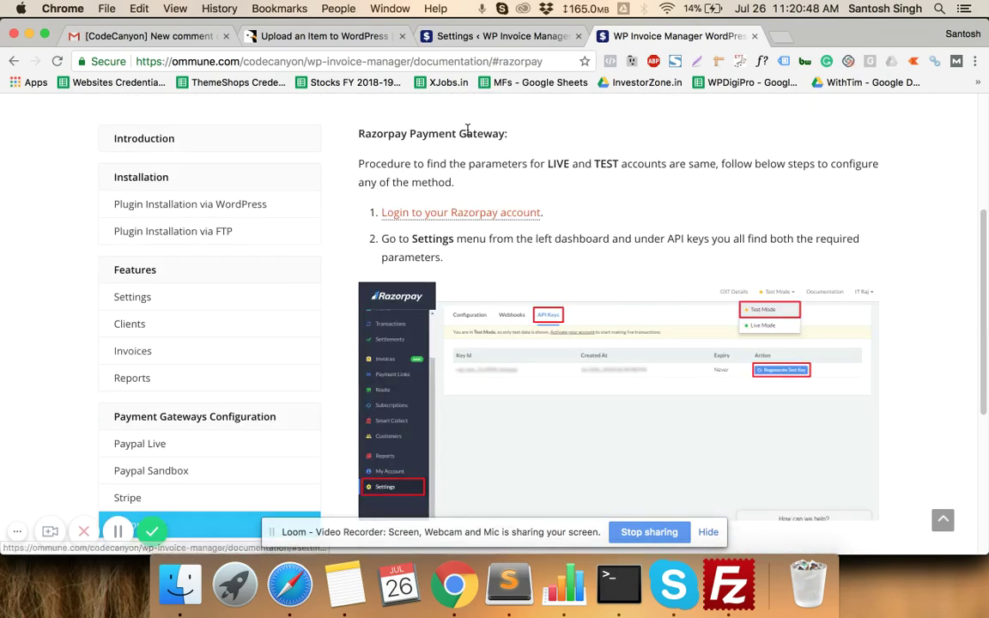
scroll(490, 151, "down", 5)
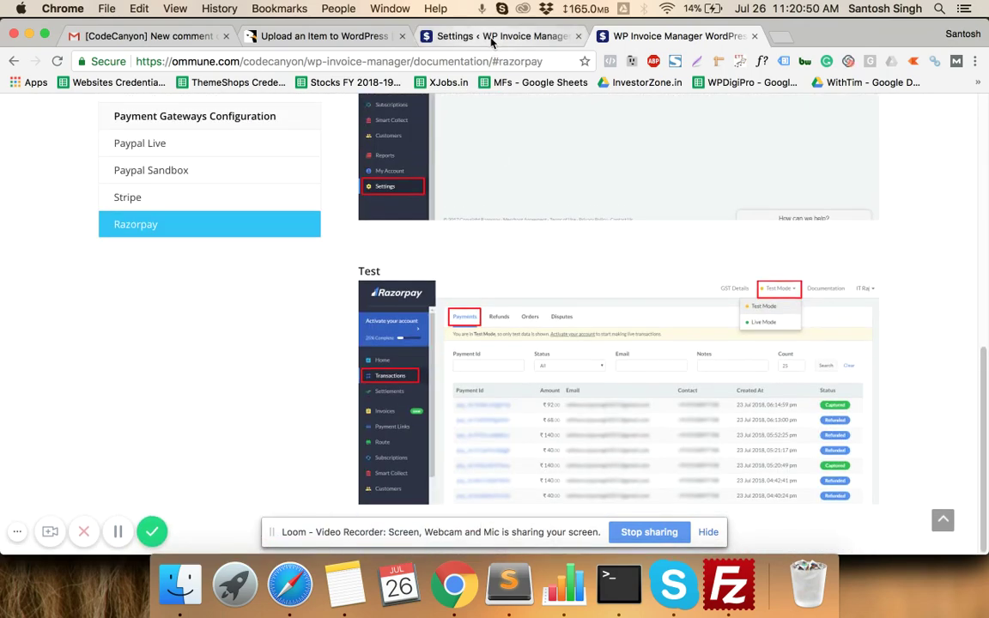
left_click(481, 37)
scroll(415, 267, "down", 5)
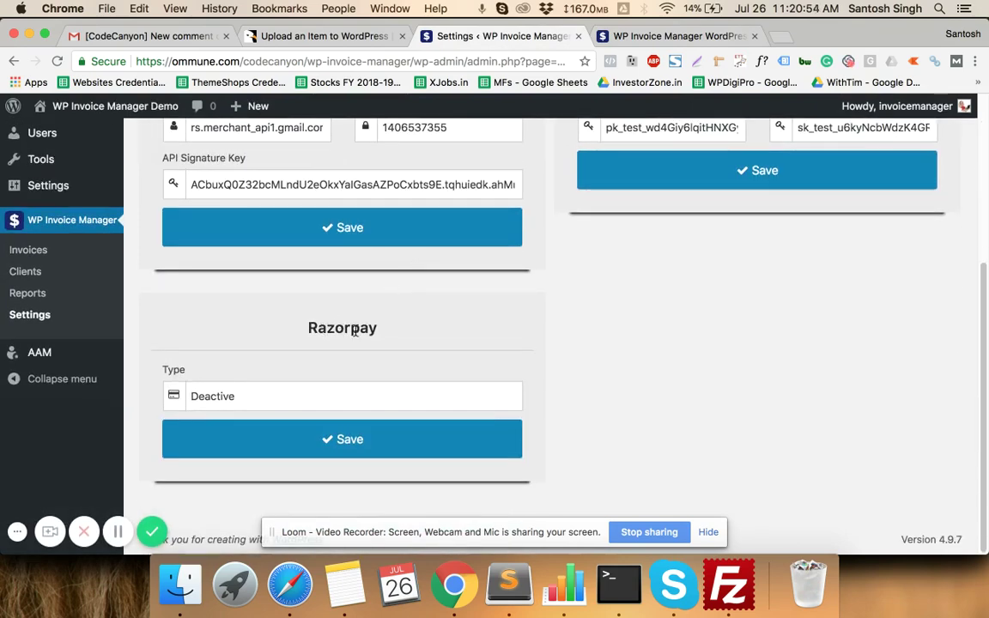
- Select the Razorpay heading, glance at General Settings, then go back to Payment Gateways
double_click(354, 332)
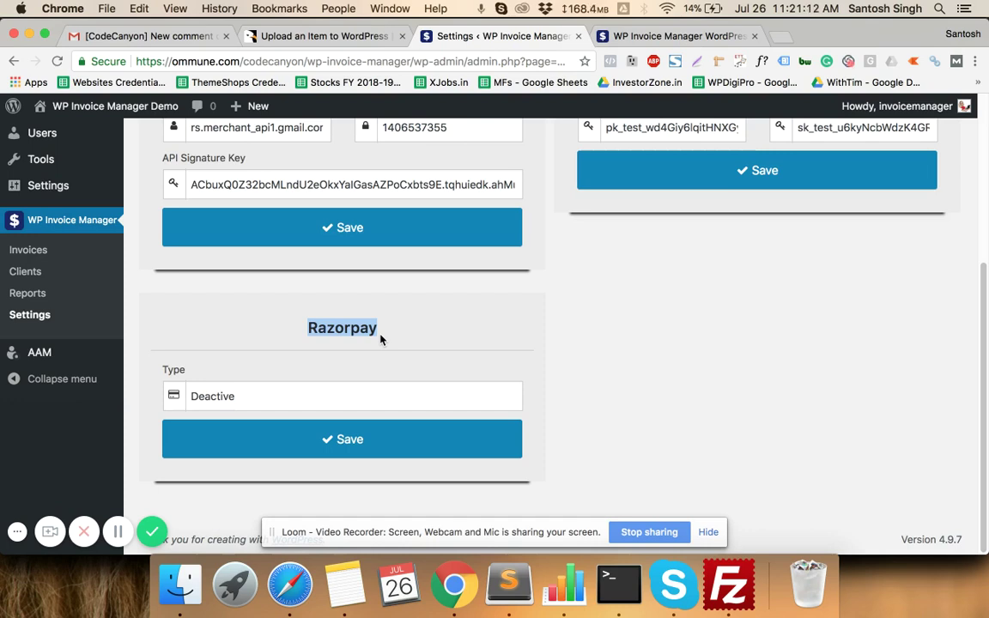
scroll(381, 339, "up", 6)
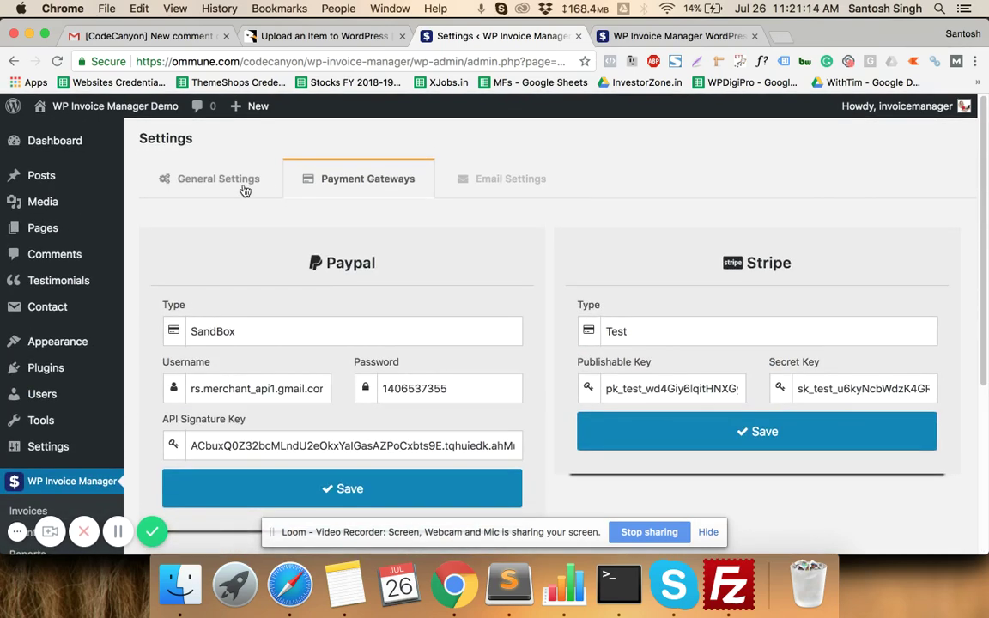
left_click(243, 186)
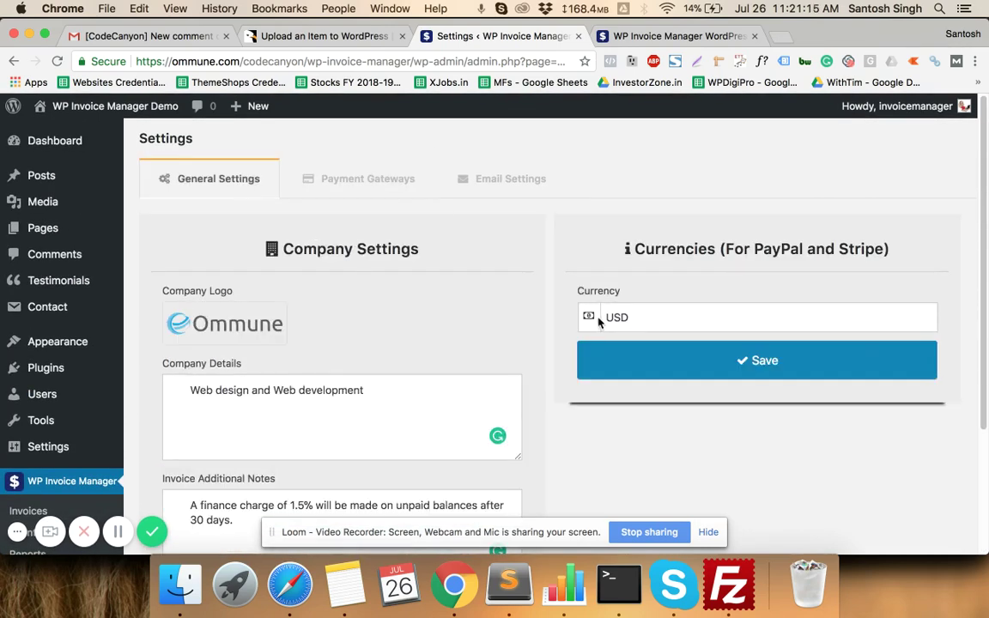
left_click(363, 177)
scroll(365, 389, "down", 5)
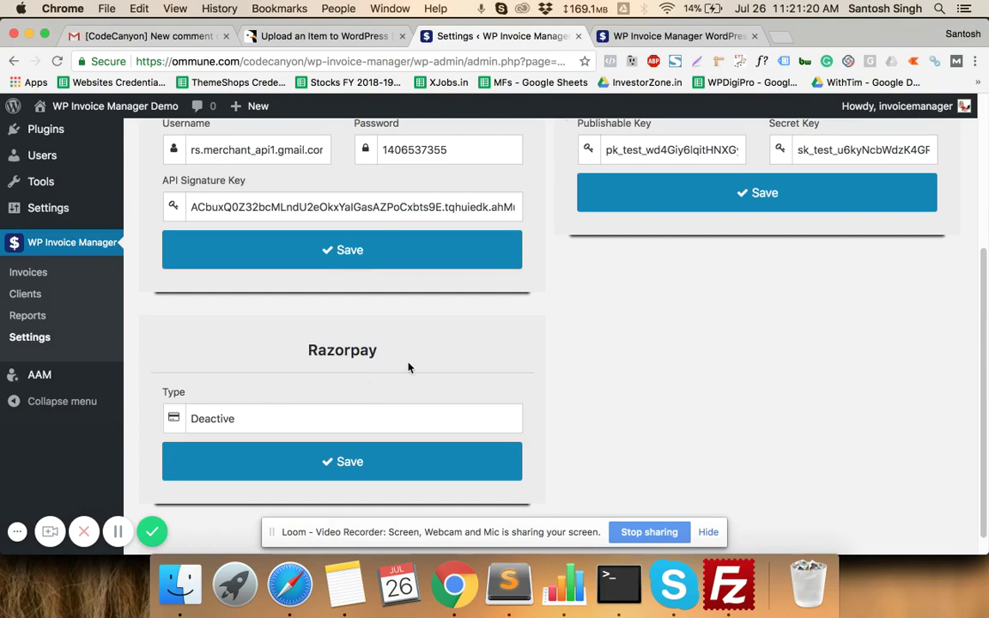
- Highlight the Razorpay heading again and show Email Settings with the Invoice Created Template
double_click(354, 351)
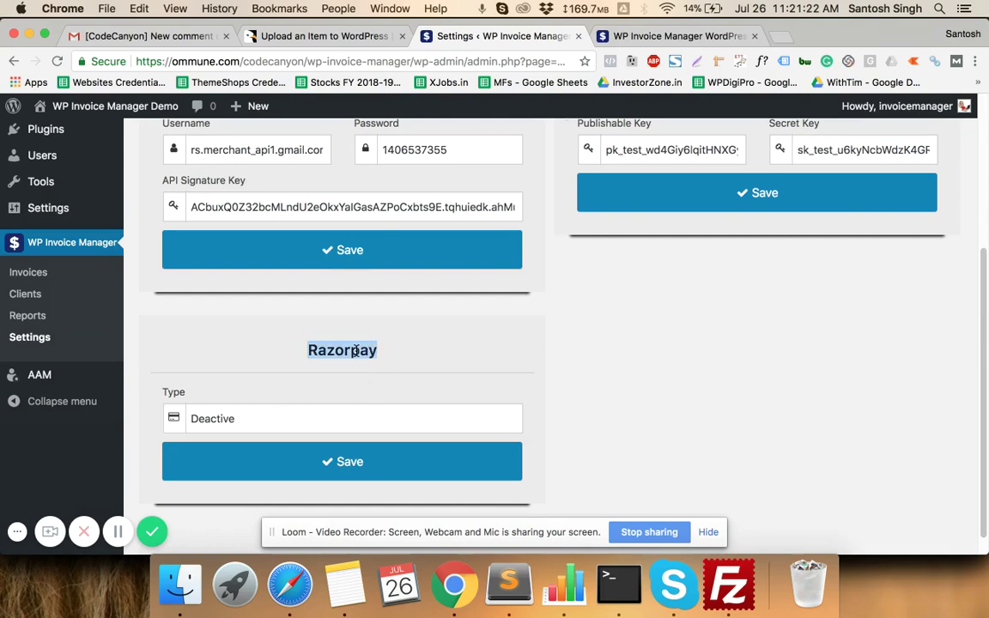
scroll(356, 322, "up", 5)
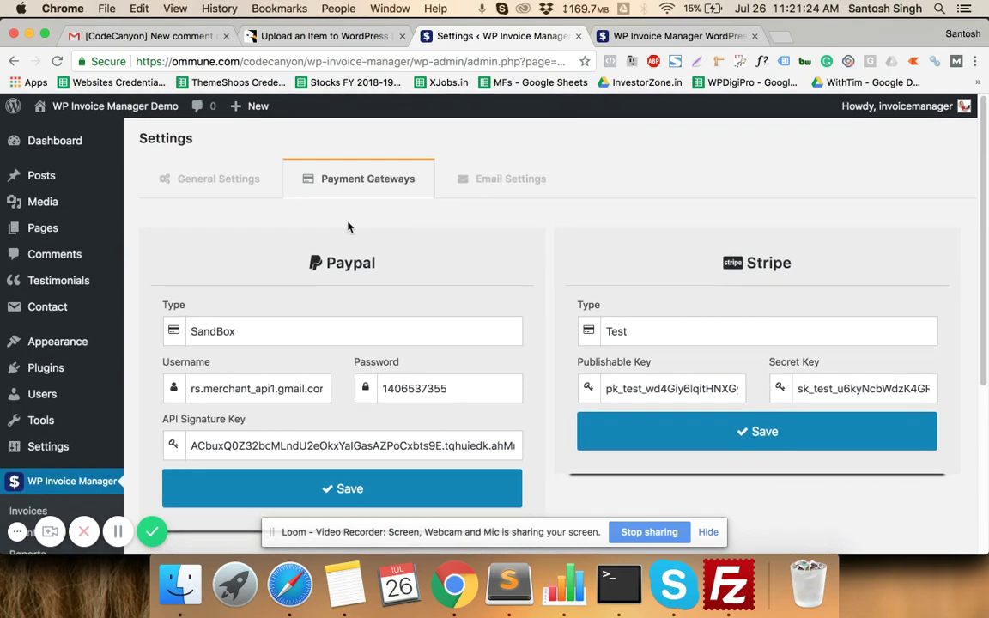
left_click(503, 180)
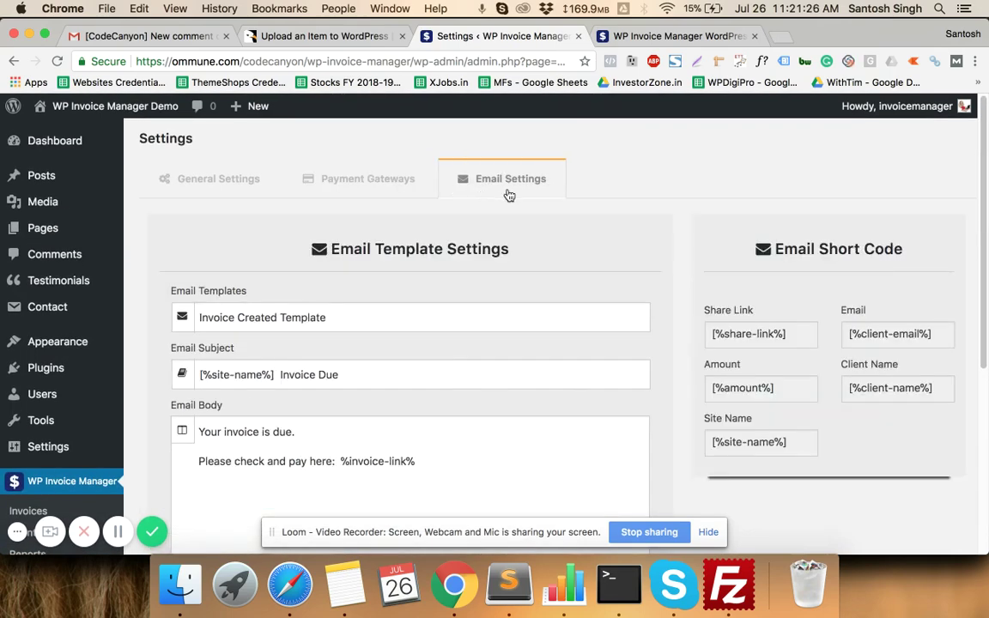
- Choose Invoice Due Template in the Email Templates dropdown
scroll(507, 196, "down", 3)
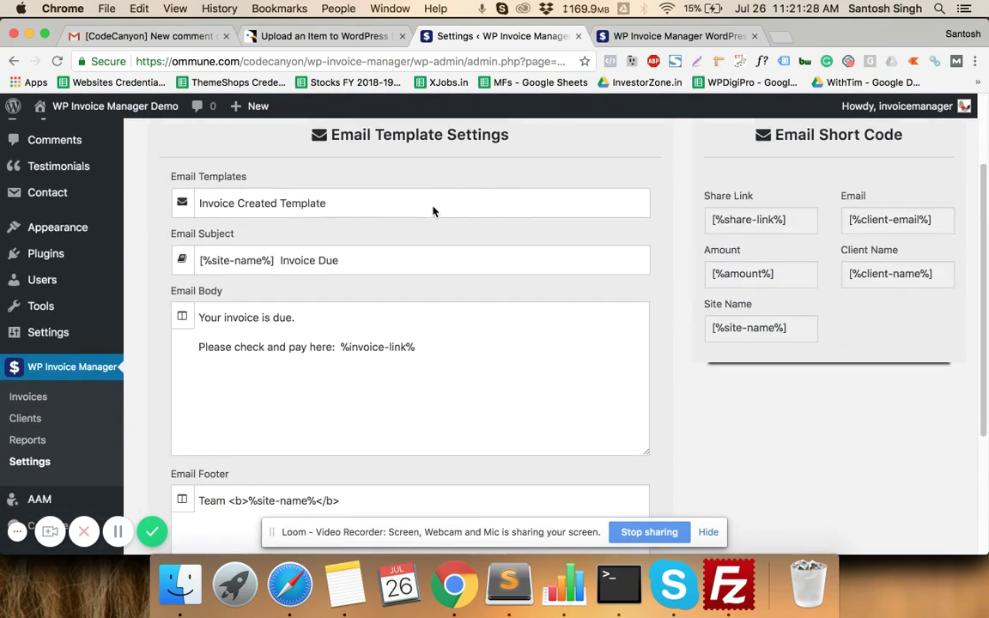
left_click(432, 212)
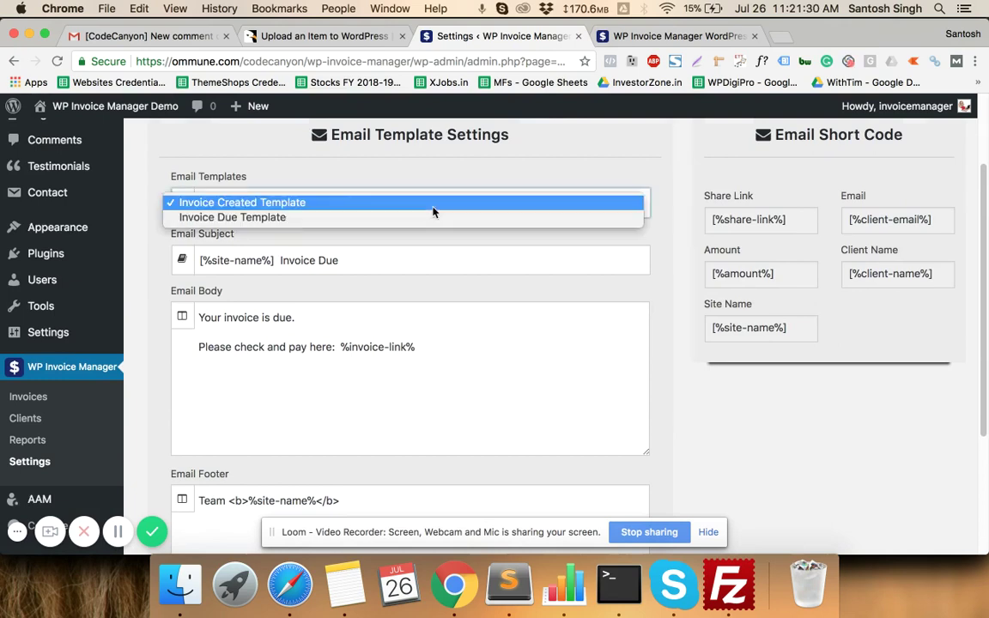
left_click(432, 212)
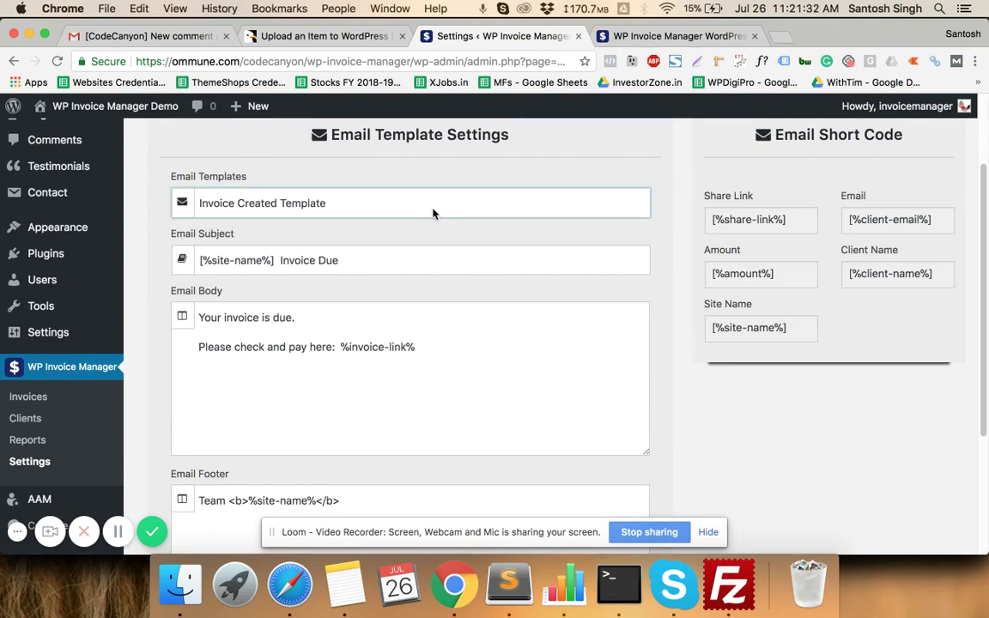
left_click(333, 204)
left_click(289, 217)
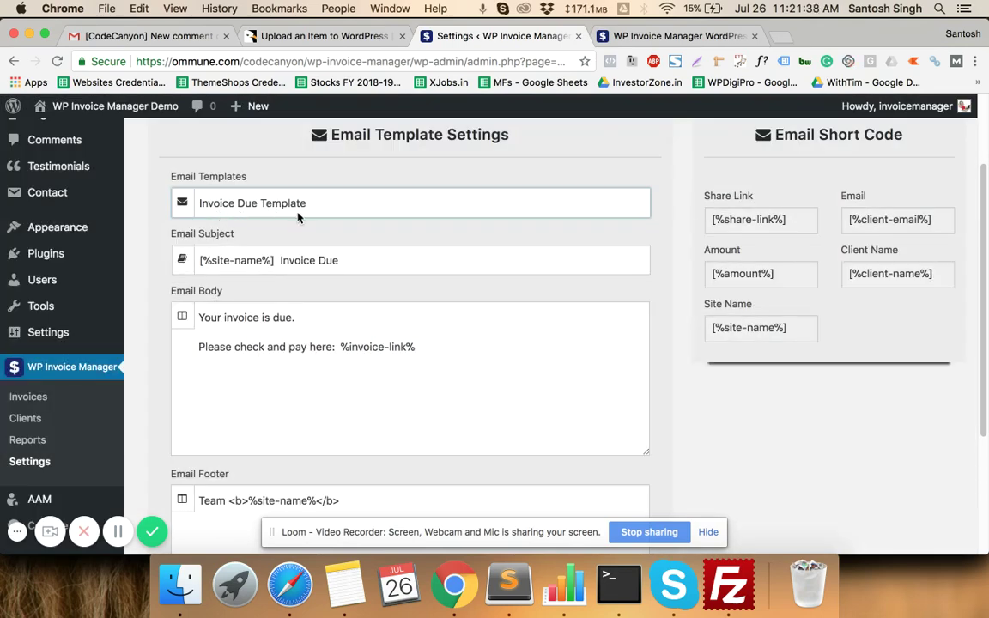
- Scroll through the Invoice Due template, then go to the List of Clients
scroll(298, 213, "down", 1)
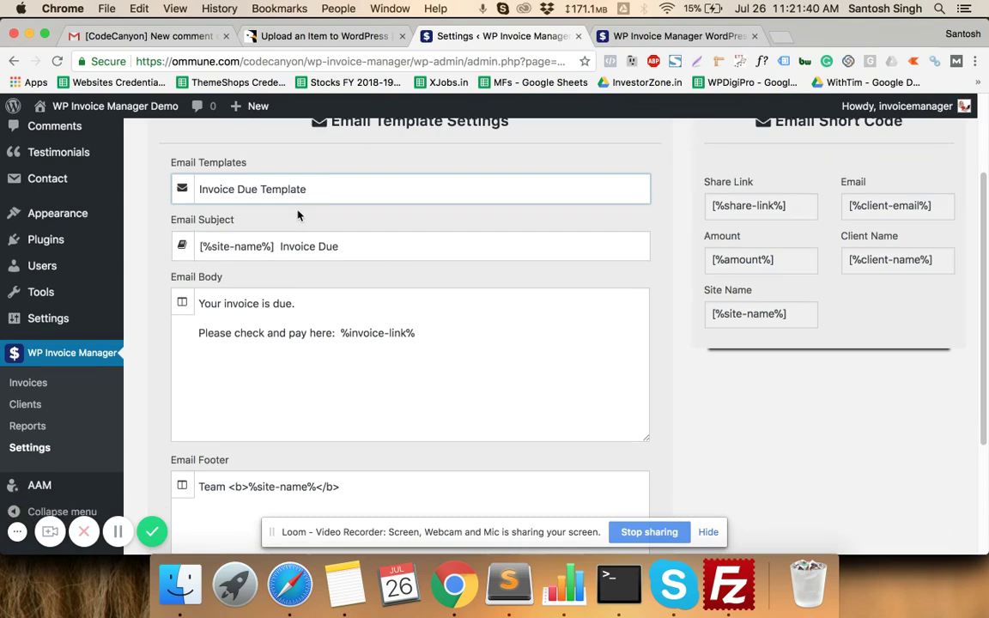
scroll(334, 200, "up", 2)
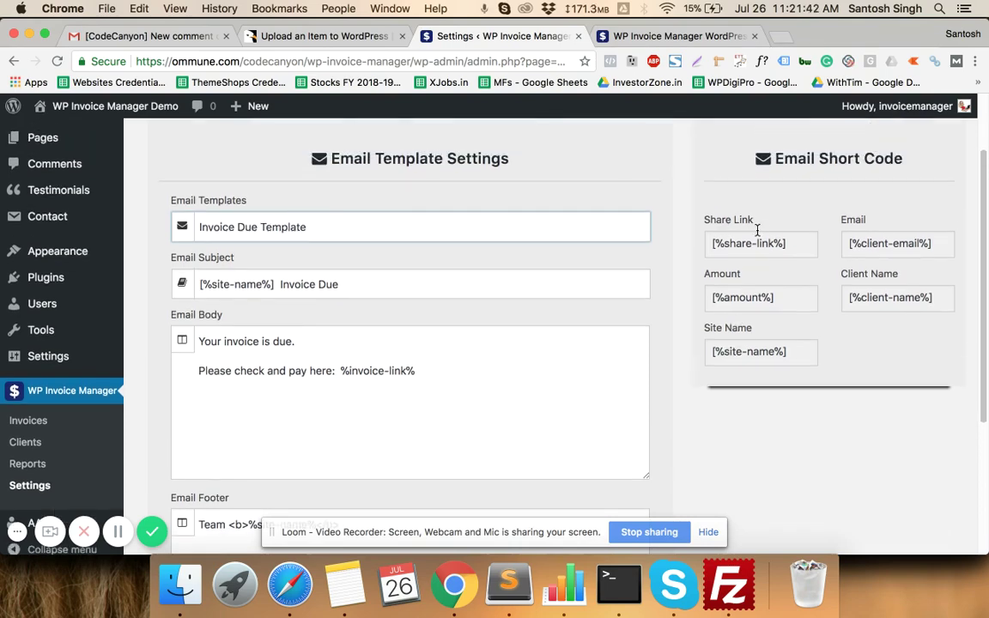
scroll(448, 306, "down", 5)
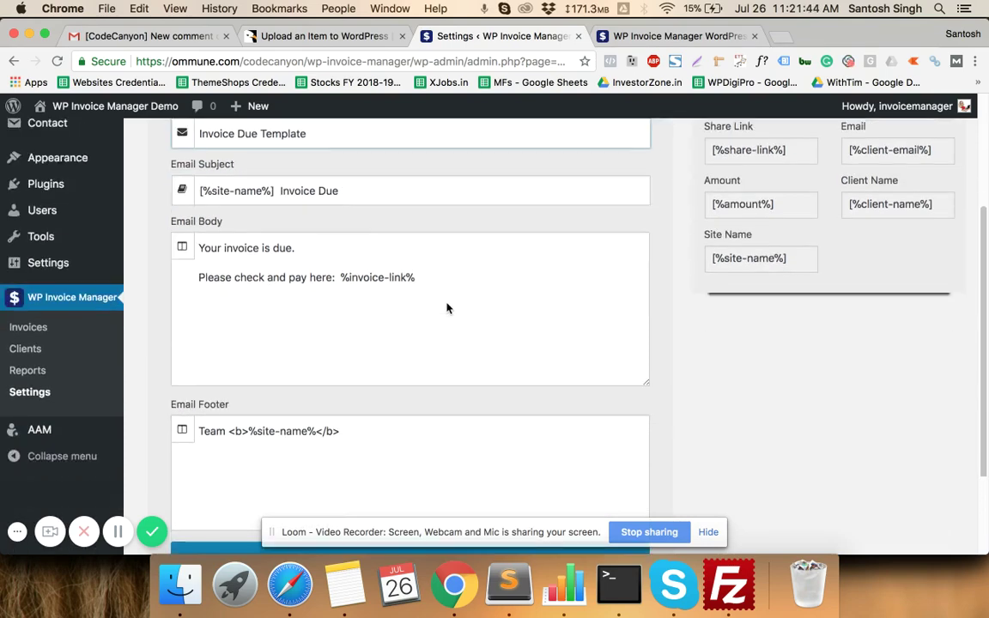
scroll(446, 302, "up", 4)
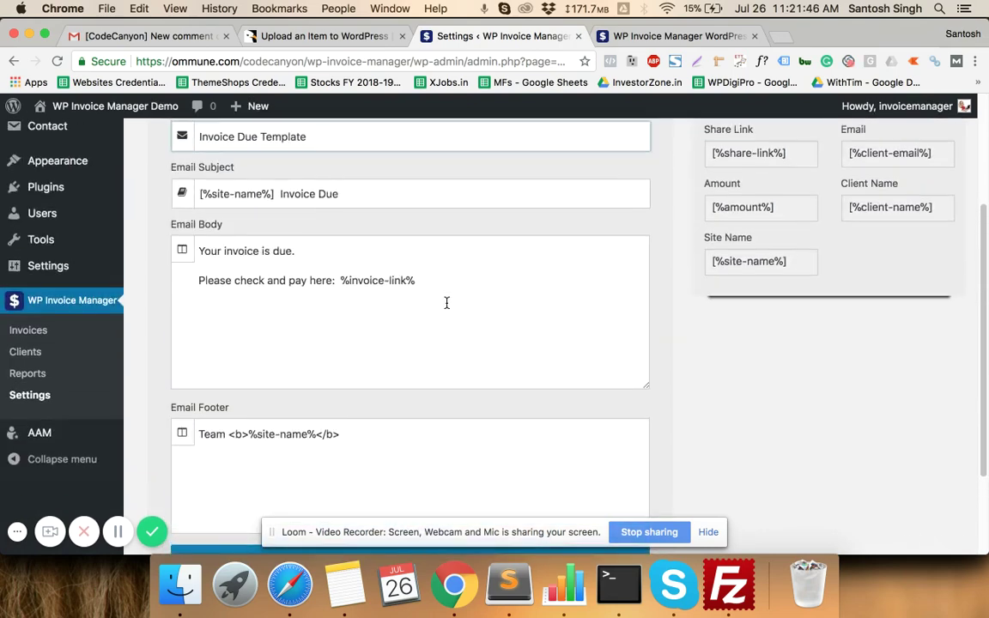
scroll(446, 302, "up", 1)
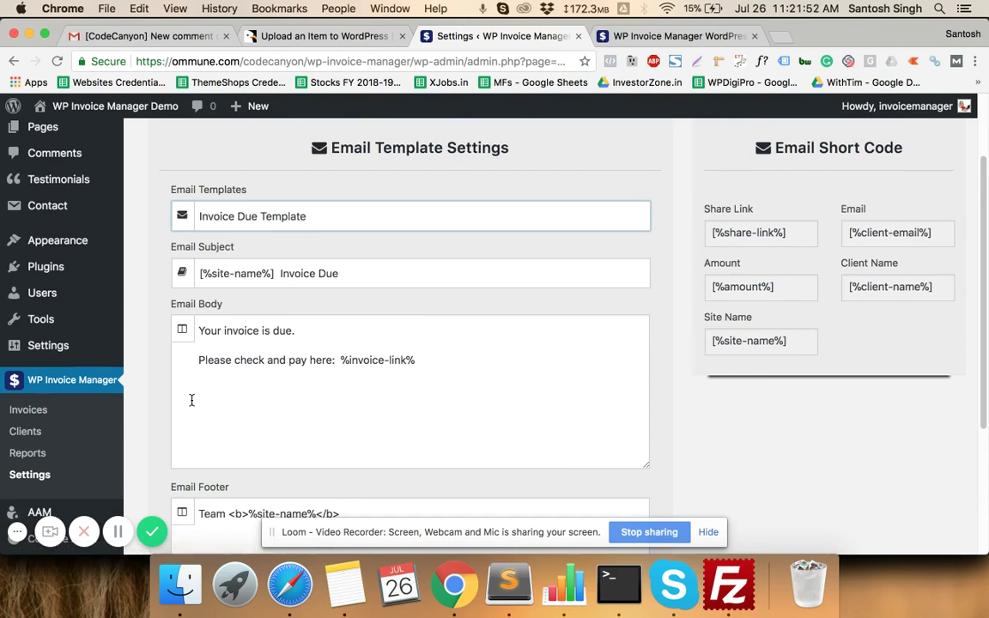
left_click(25, 433)
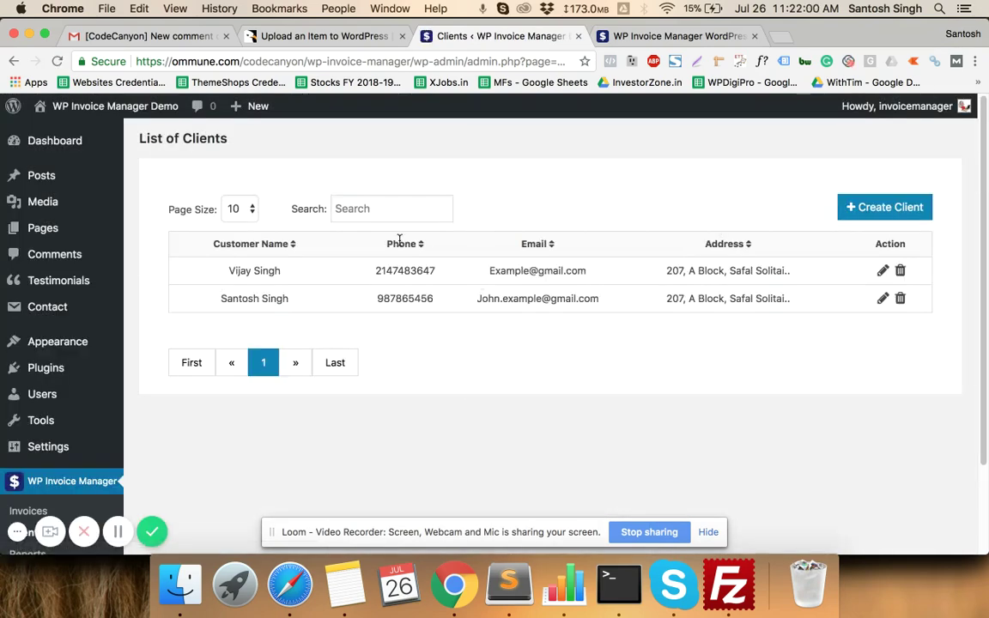
- Start a new client and enter the client's name and e-mail address
left_click(849, 206)
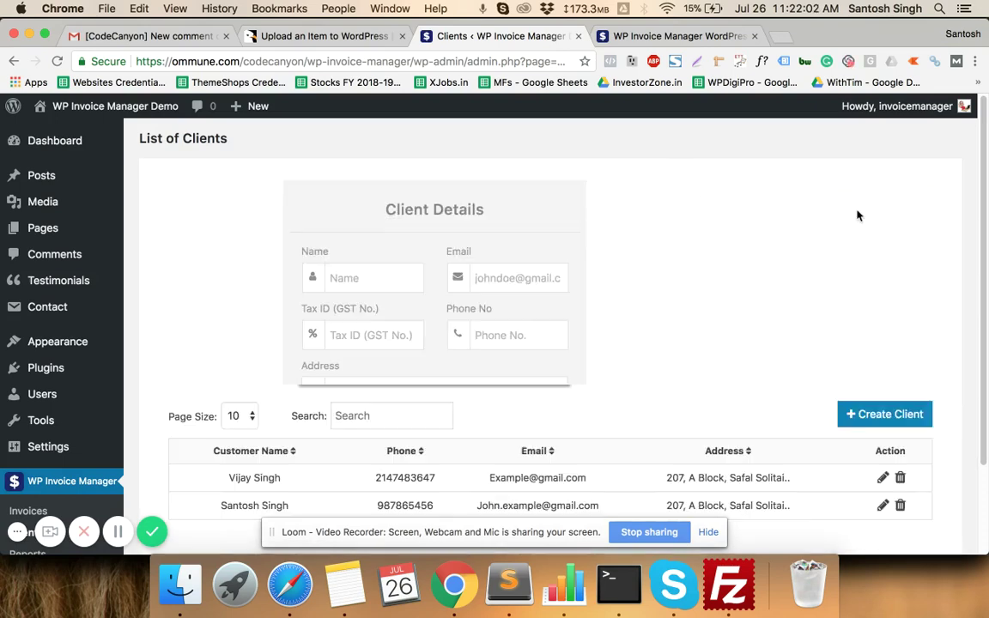
left_click(416, 249)
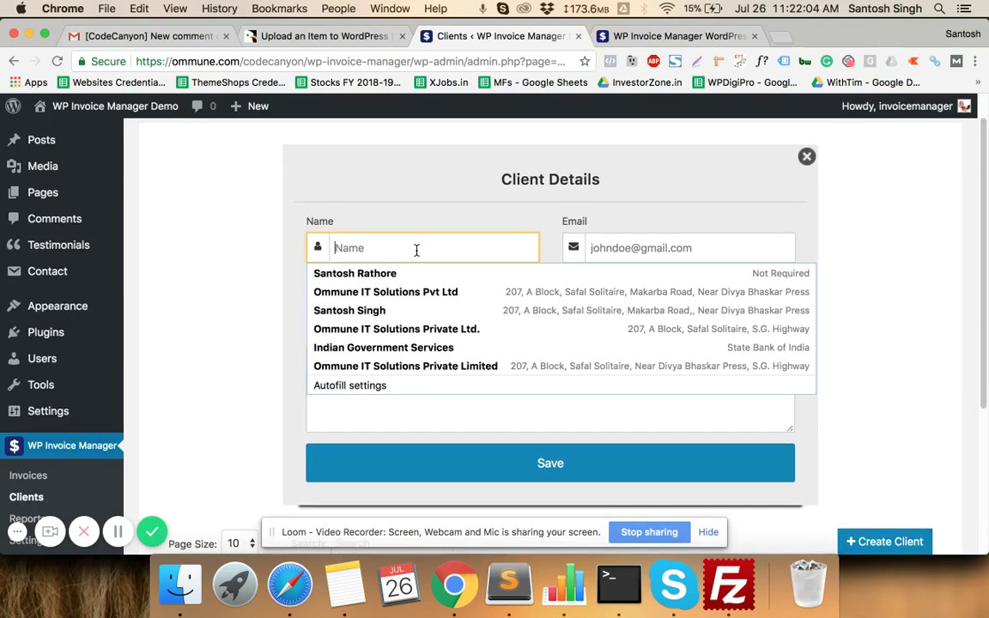
type("SD")
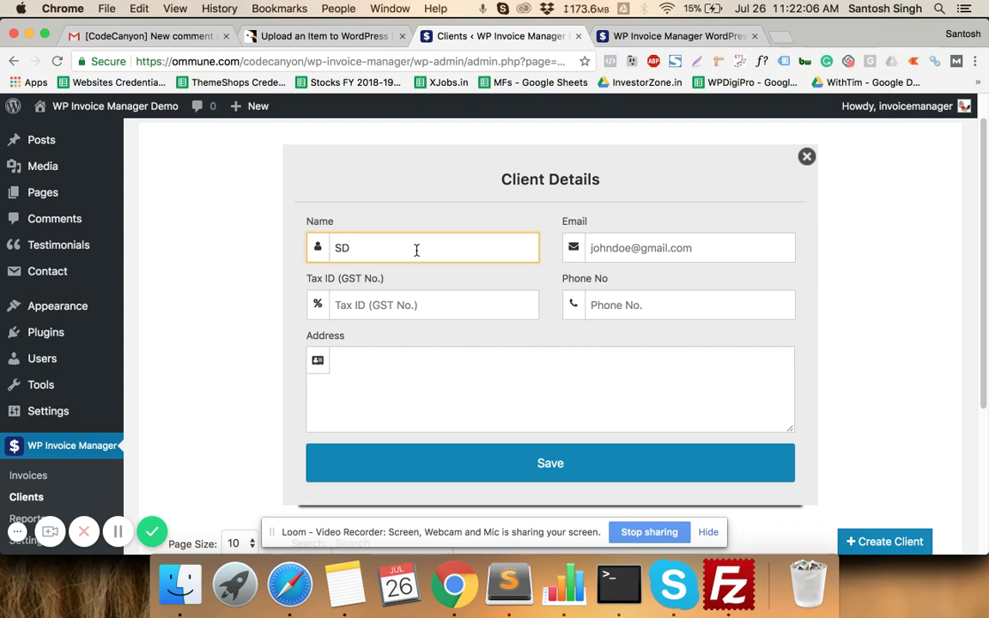
key("BackSpace")
type("antosh")
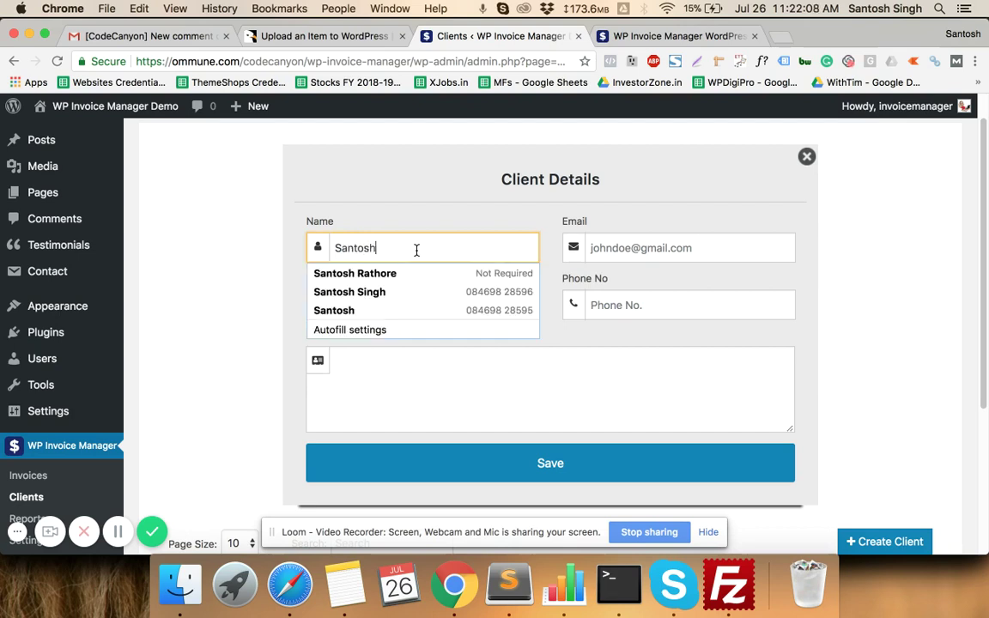
key("Tab")
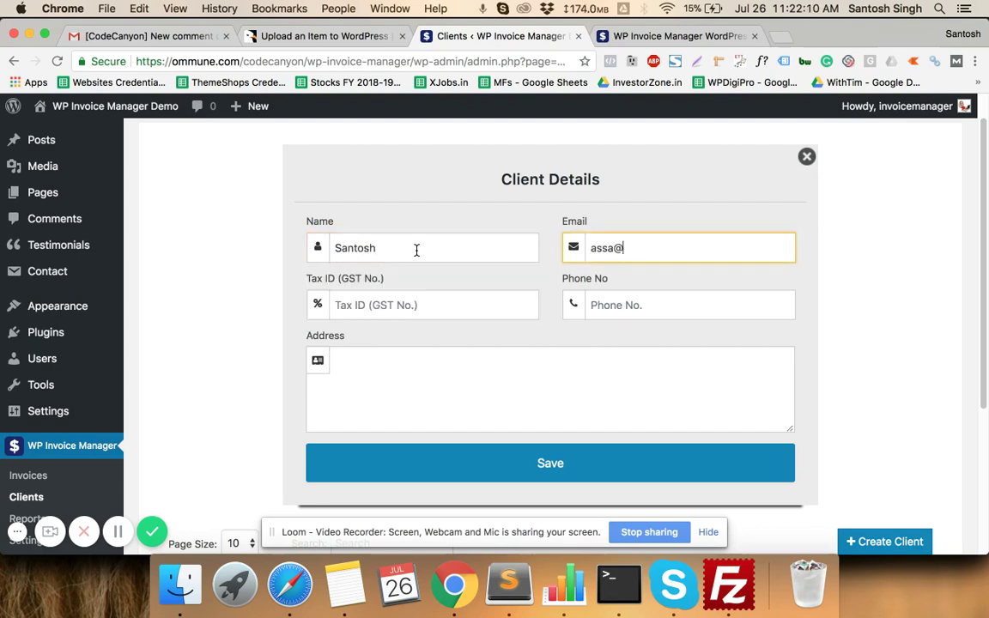
- Enter the client's tax ID, focus the address field, and scroll to the client table
key("Tab")
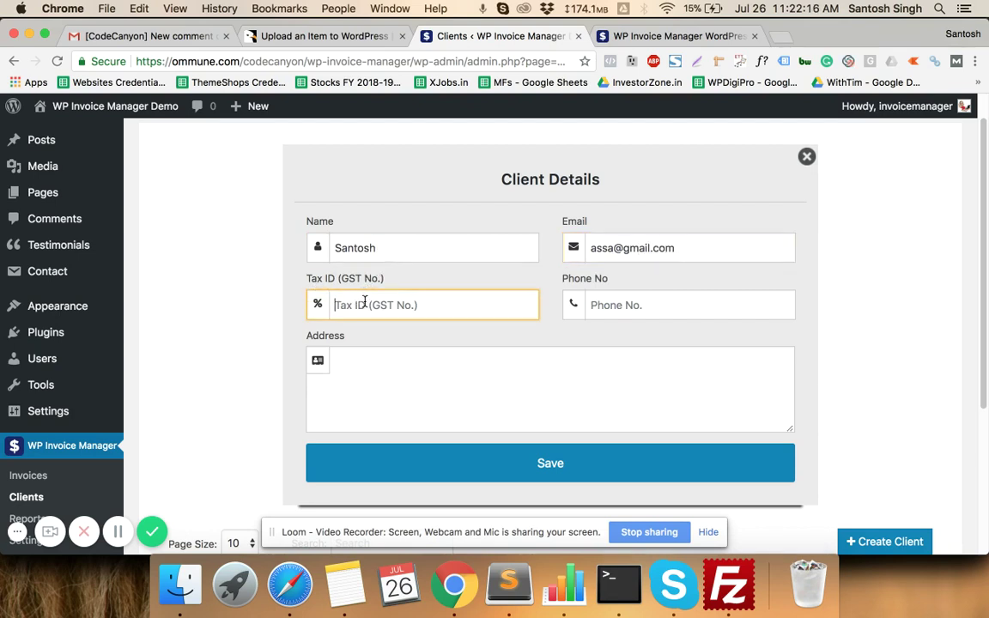
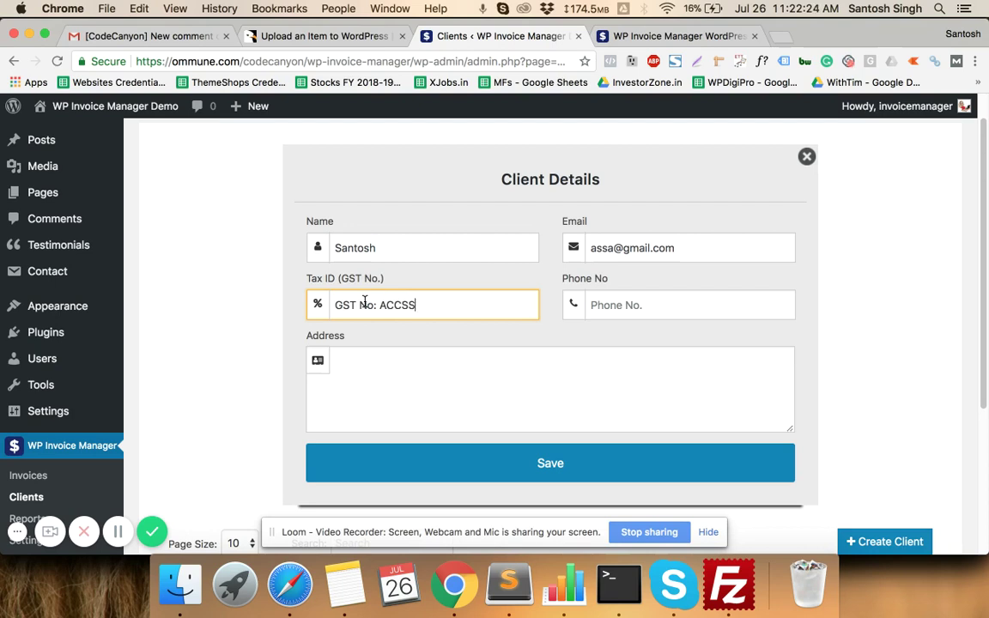
key("Tab")
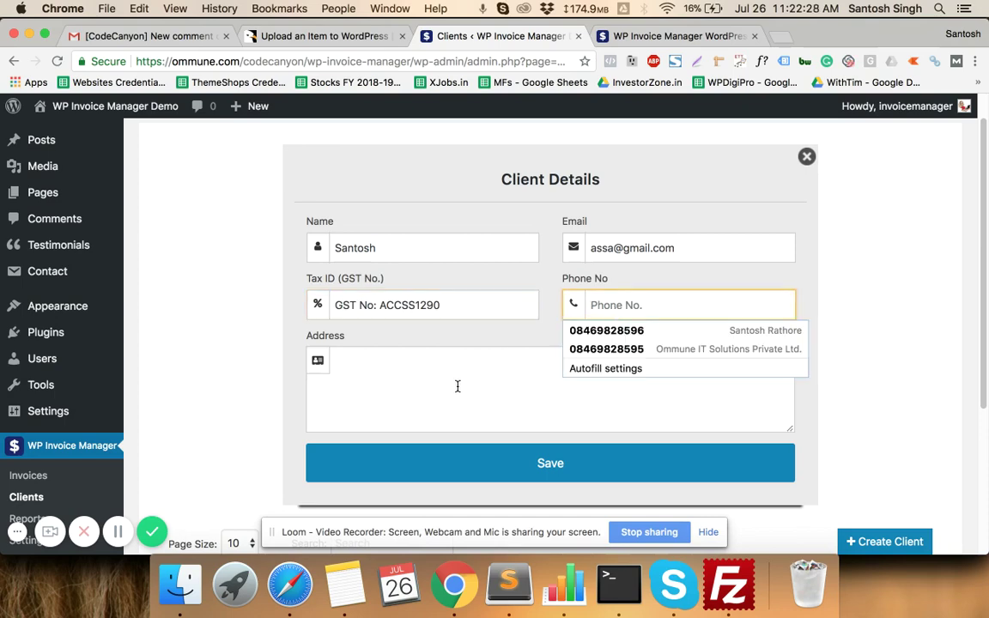
left_click(457, 386)
scroll(457, 386, "down", 2)
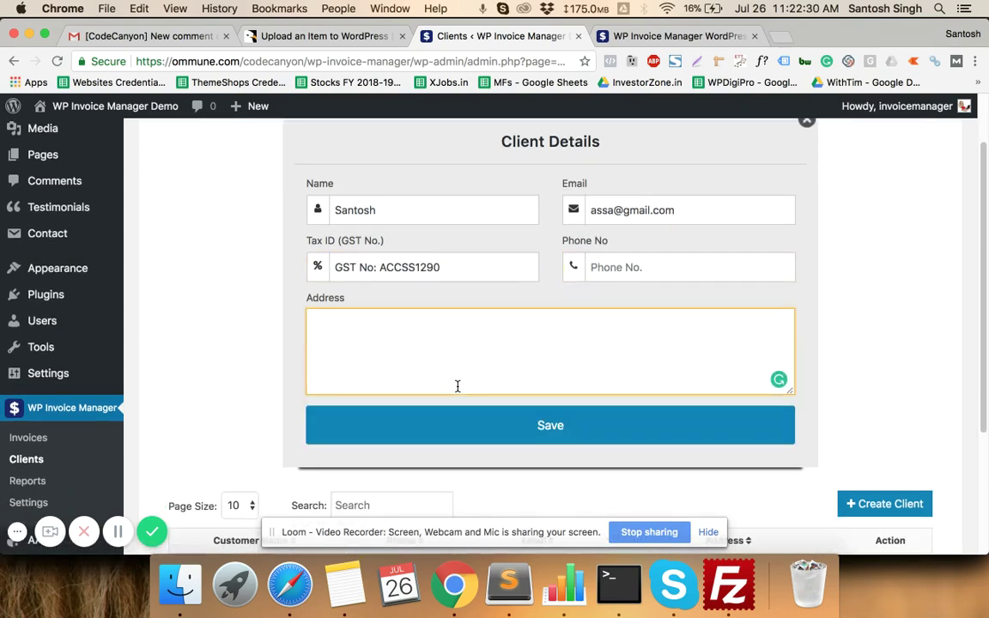
scroll(457, 387, "down", 1)
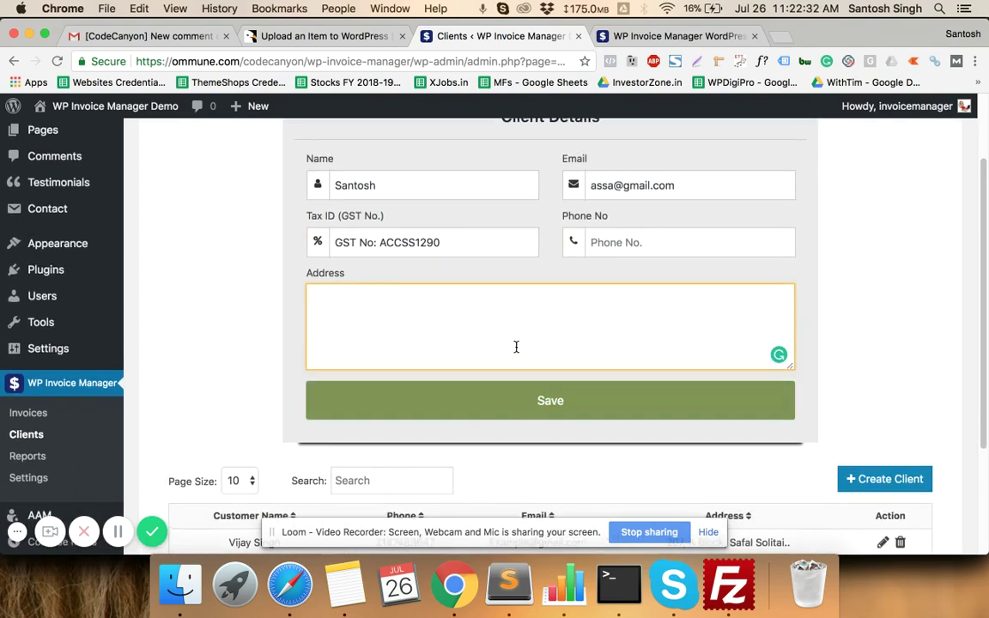
scroll(514, 345, "down", 5)
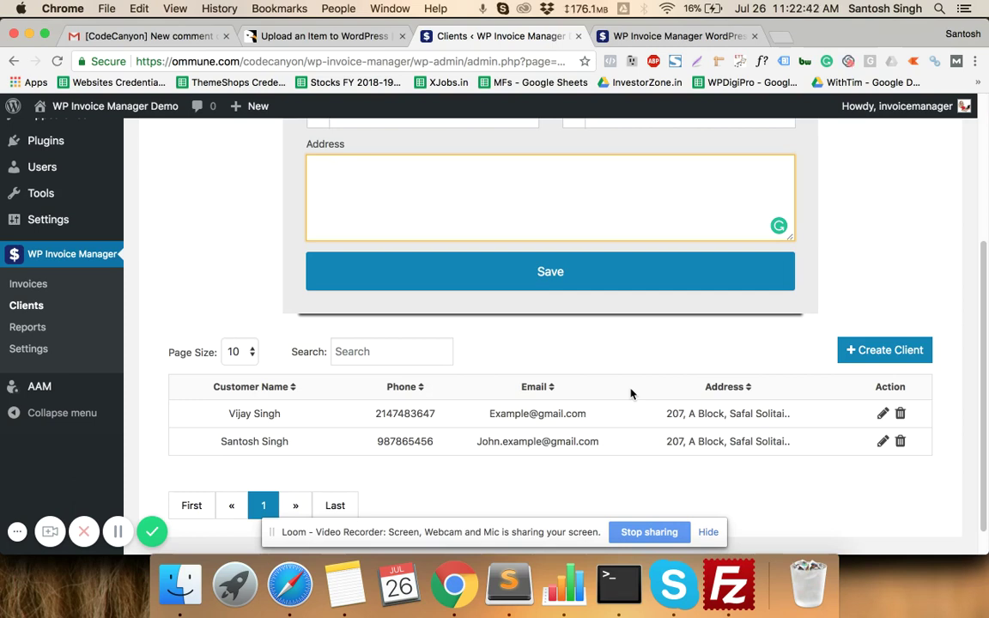
scroll(601, 395, "down", 1)
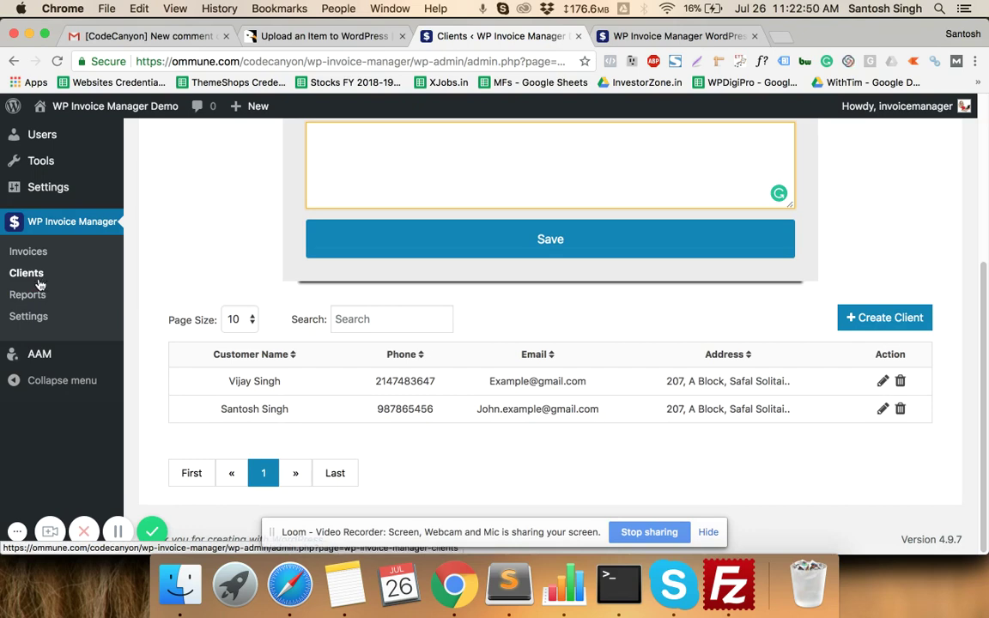
- Show the List of Invoices and try the search and from/to date filter fields
left_click(39, 251)
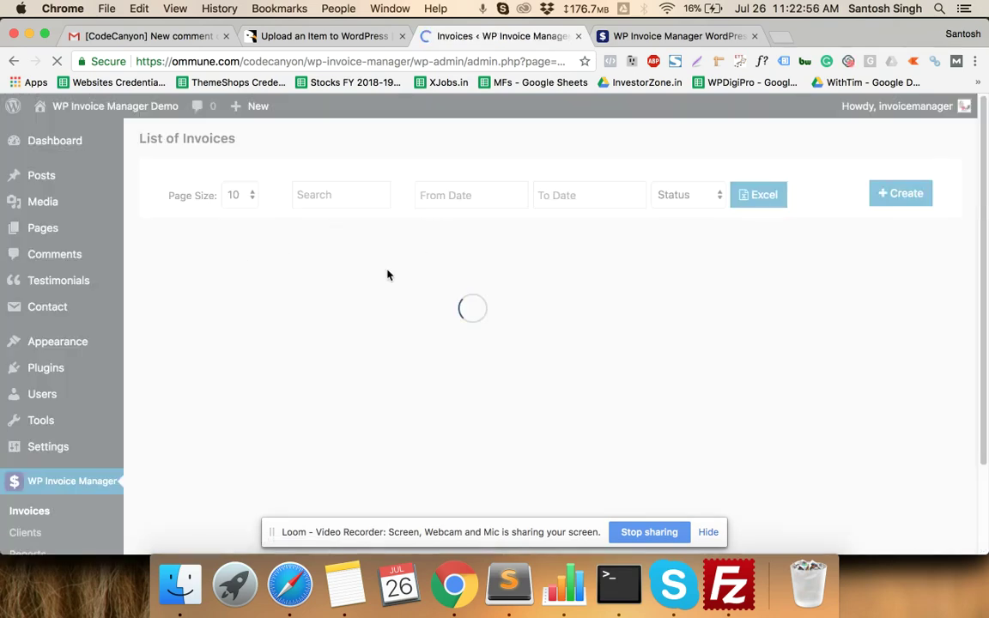
scroll(382, 225, "down", 1)
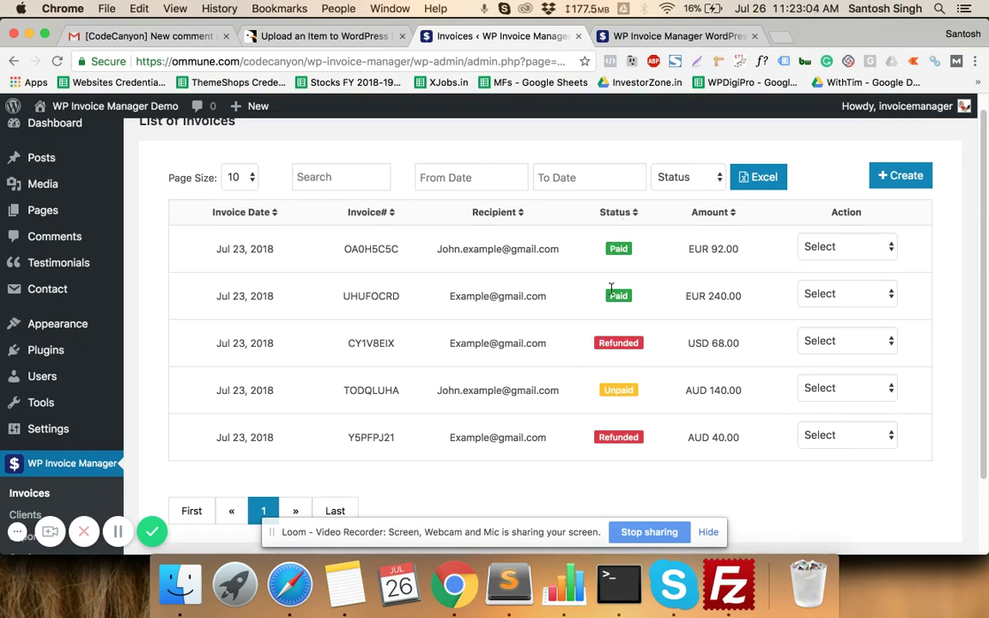
left_click(337, 166)
left_click(472, 168)
left_click(565, 166)
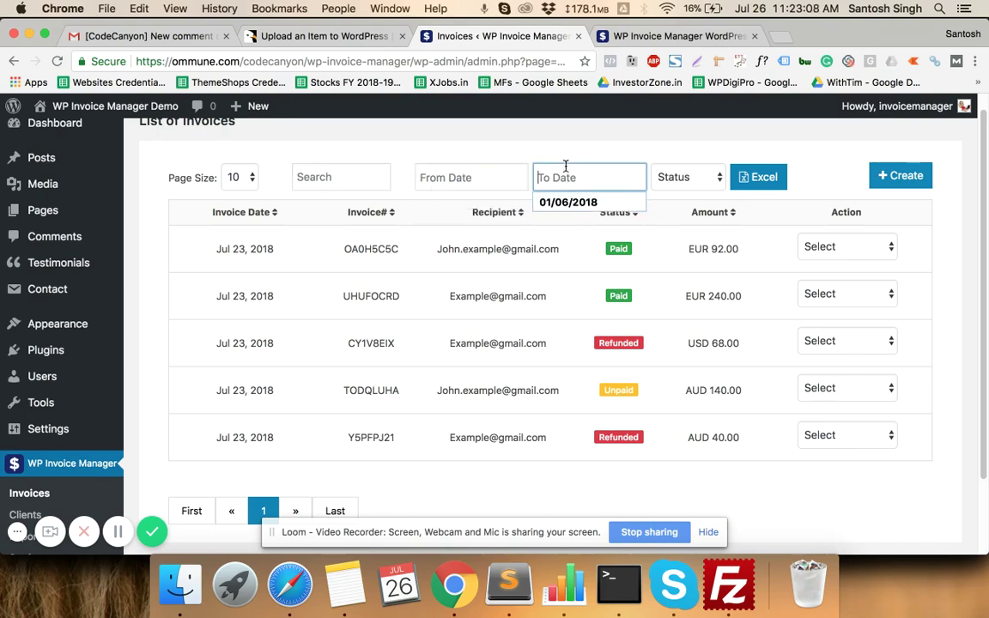
left_click(483, 175)
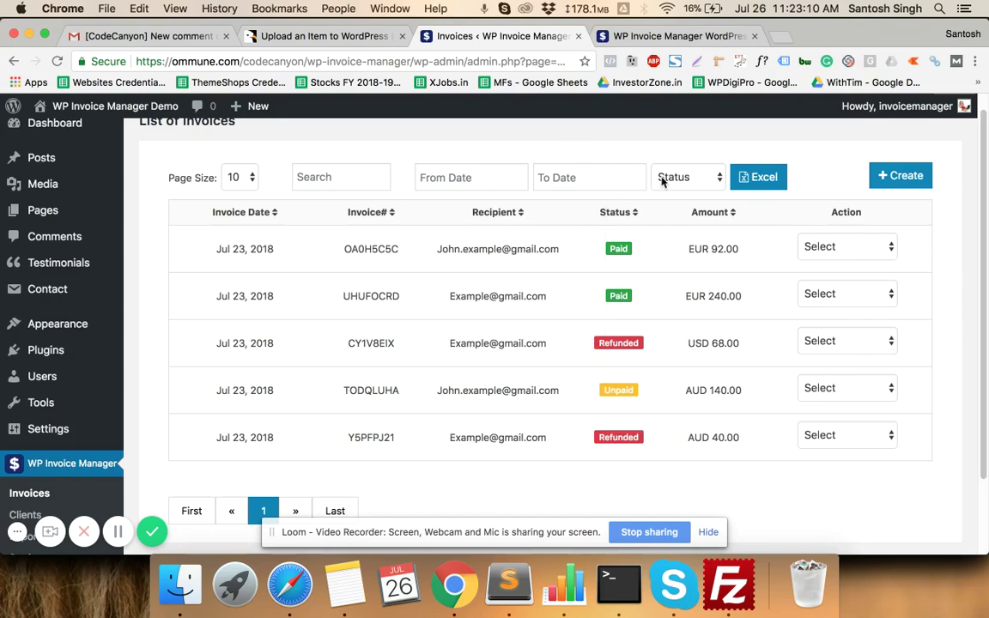
- Open and dismiss the Status filter and date calendars without changing them
left_click(661, 180)
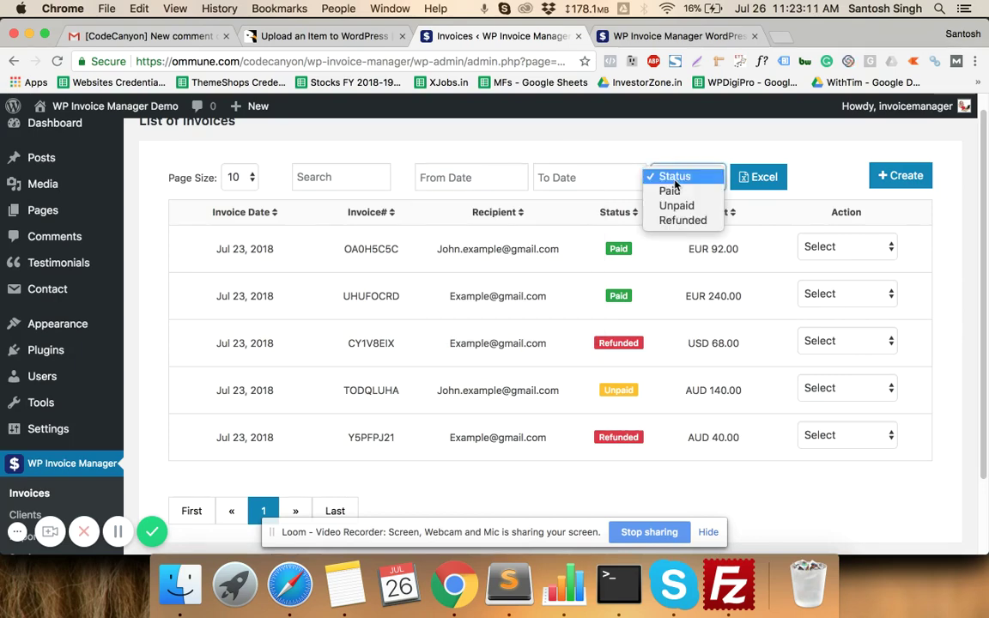
left_click(577, 154)
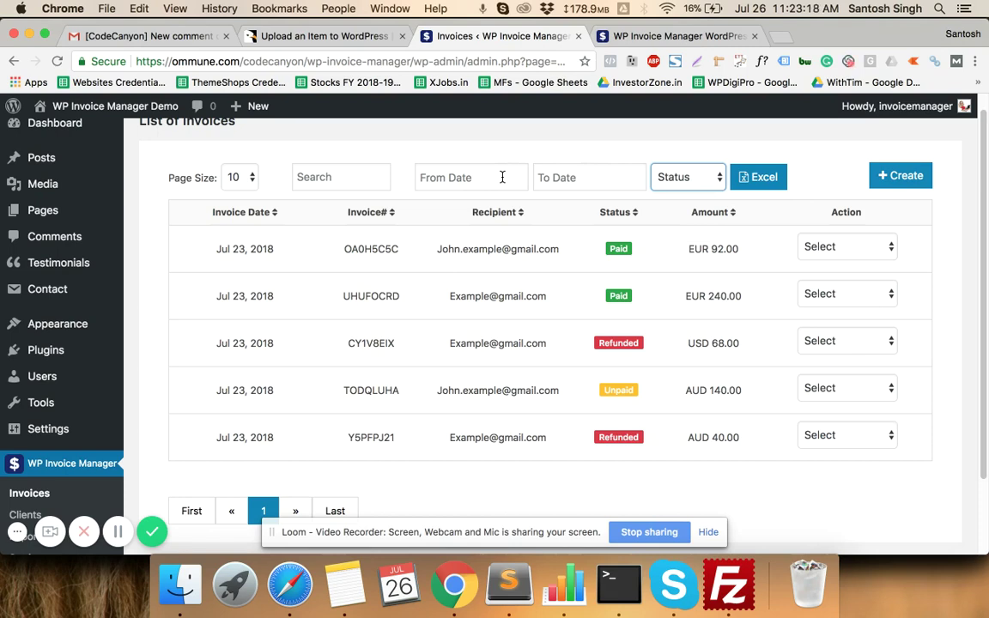
left_click(502, 177)
left_click(549, 170)
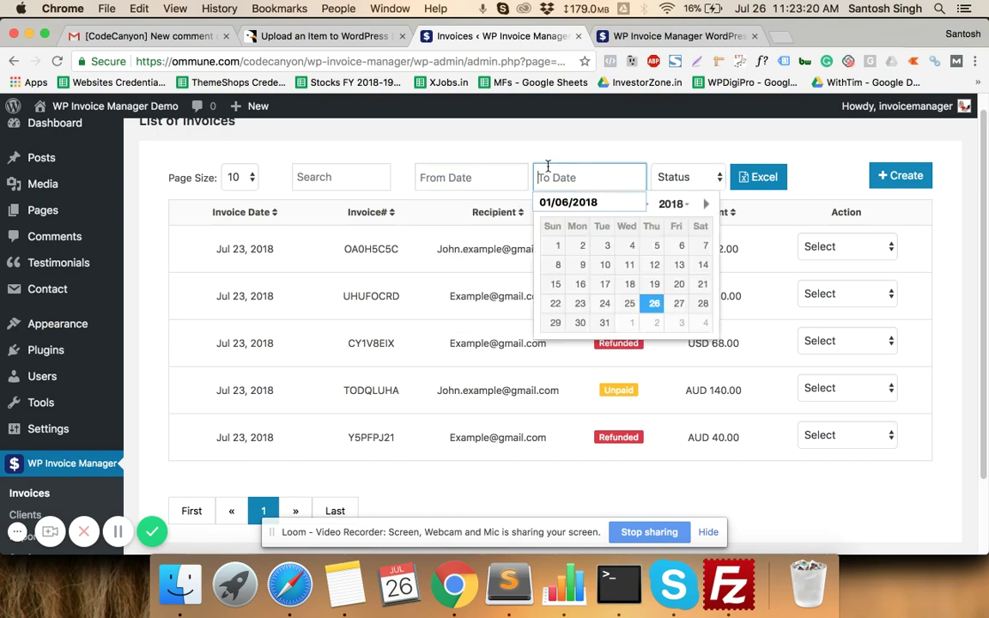
left_click(677, 176)
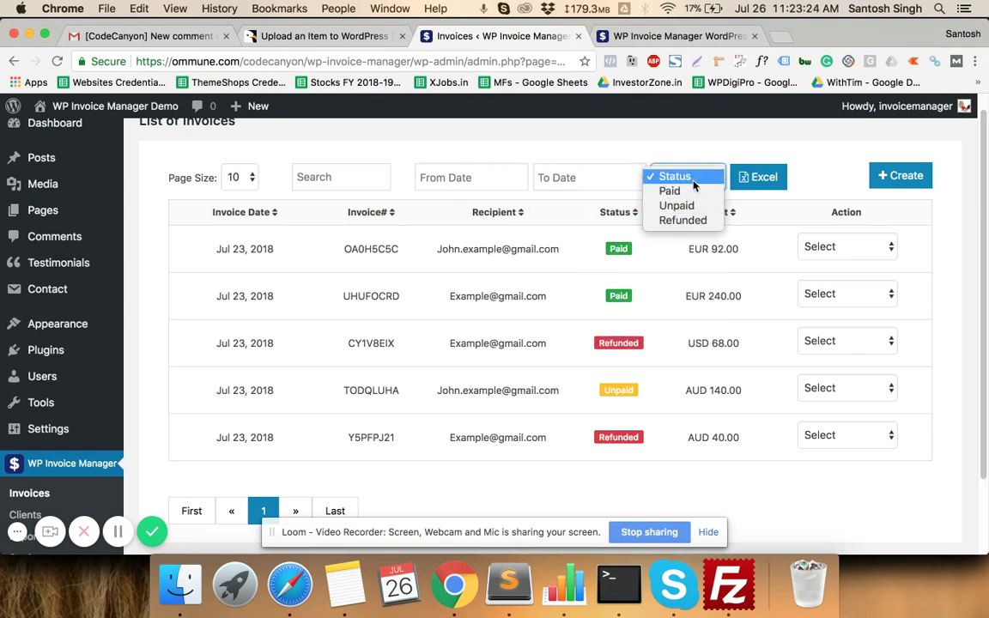
left_click(684, 181)
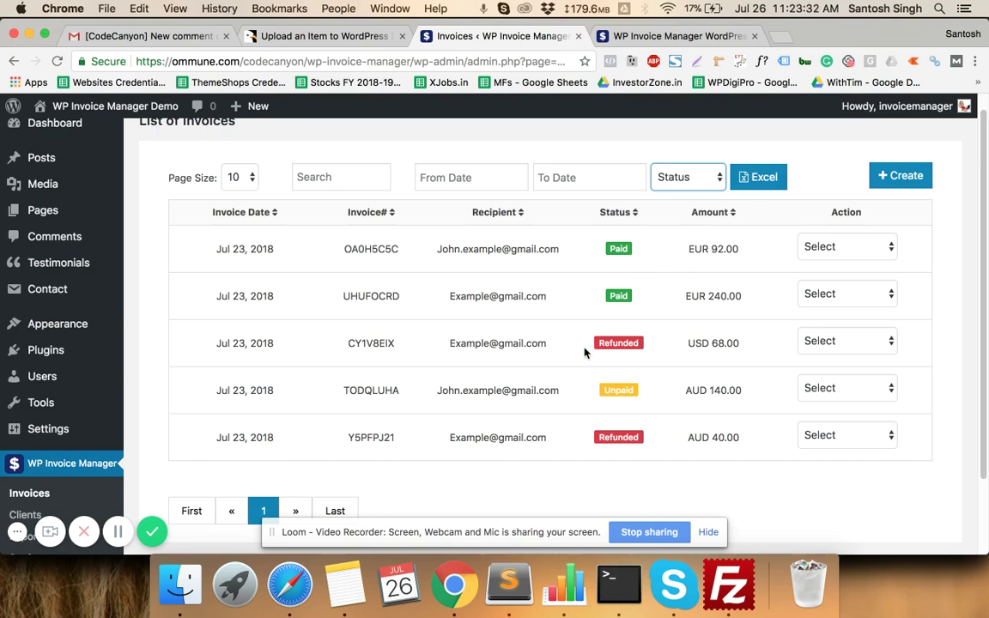
- Filter invoices to Paid status, leaving EUR 92.00 and EUR 240.00
left_click(687, 180)
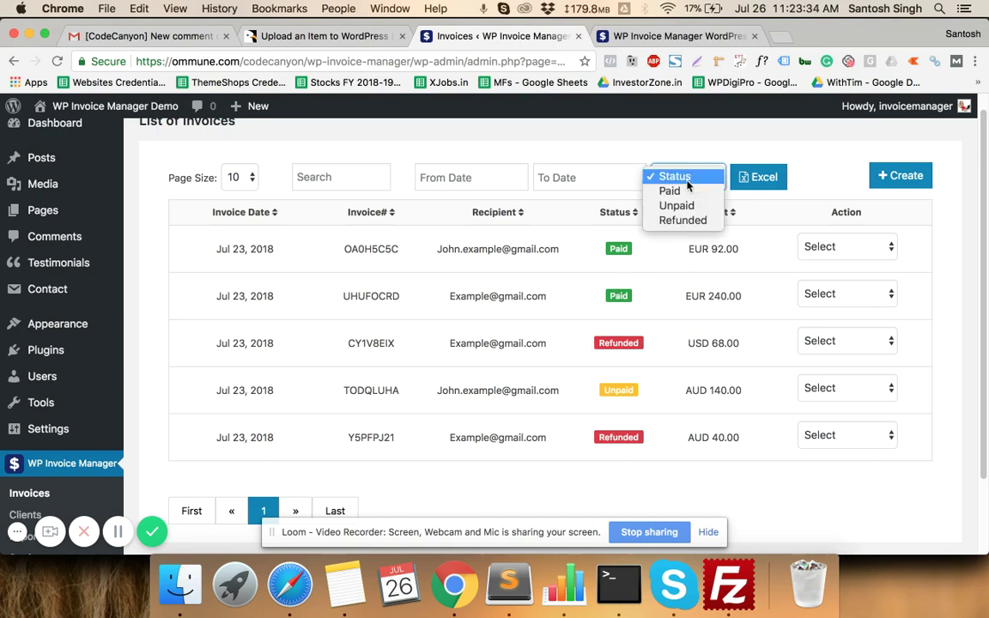
left_click(682, 191)
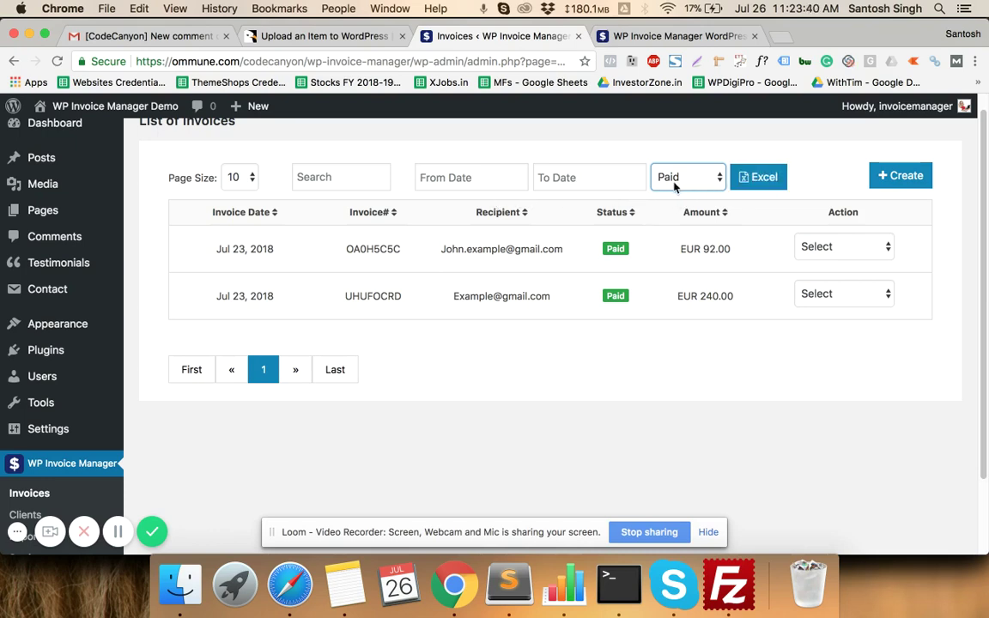
left_click(600, 160)
scroll(601, 161, "up", 1)
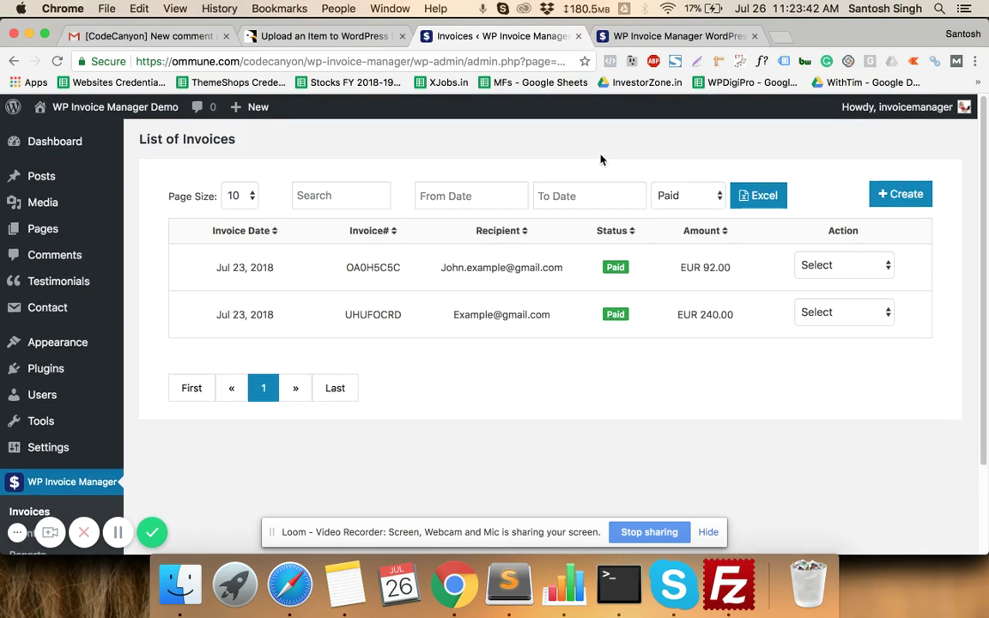
scroll(601, 161, "down", 2)
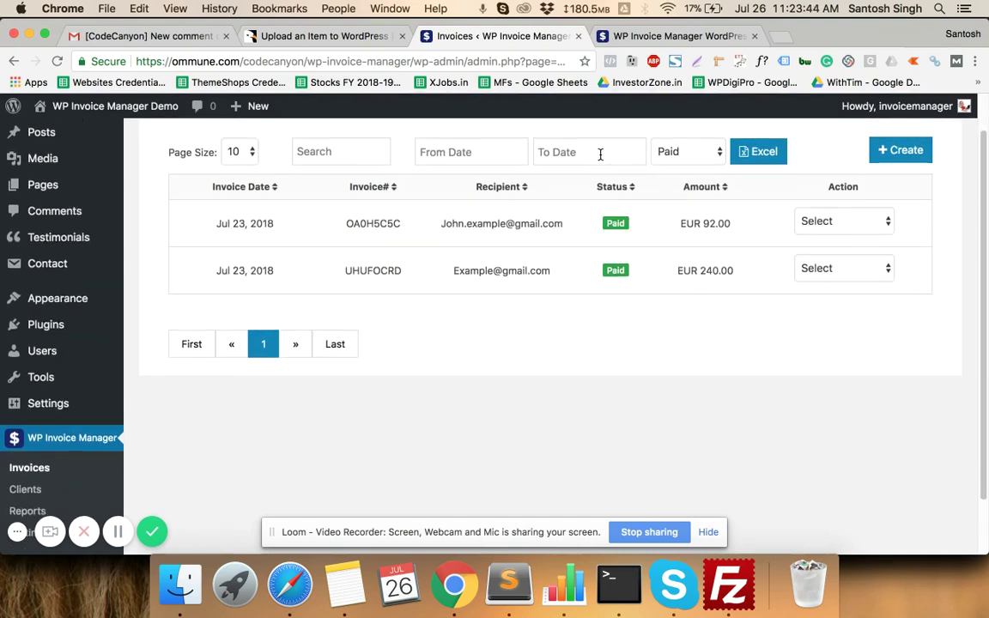
scroll(600, 155, "up", 2)
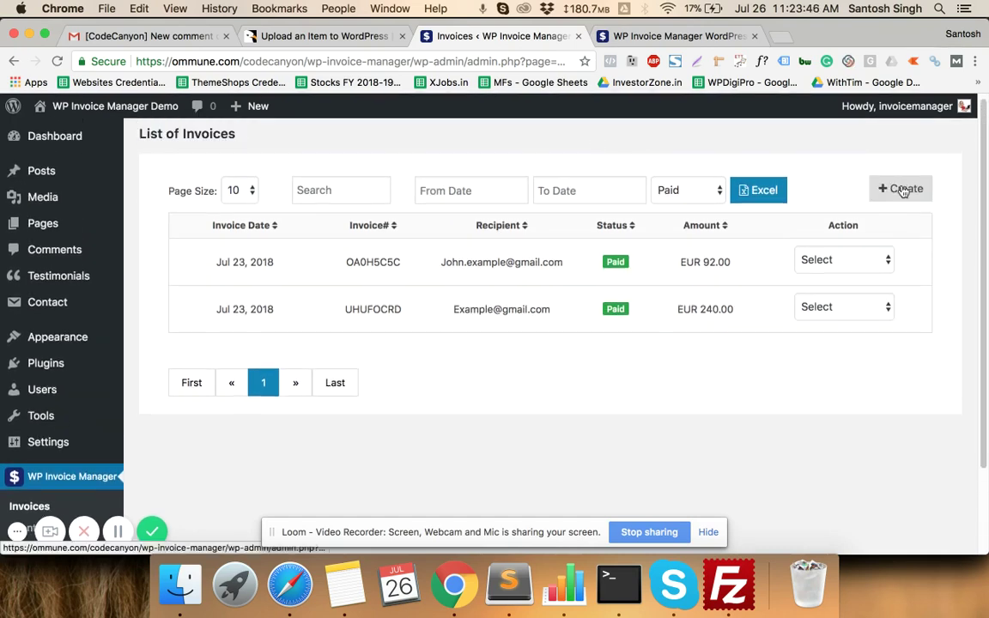
- Start a new invoice and inspect its company text and Invoice Date calendar
left_click(902, 190)
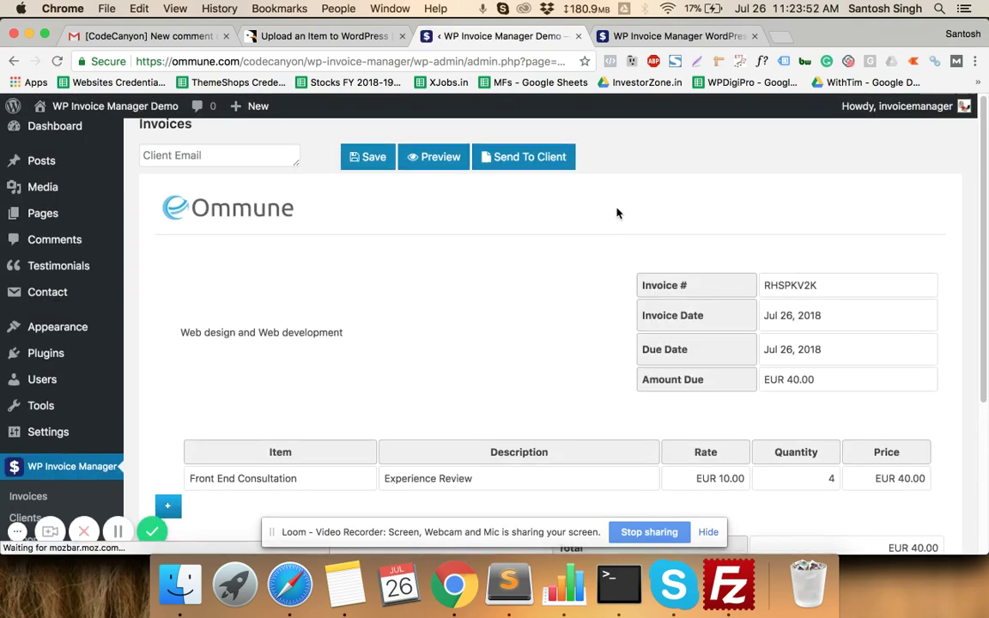
scroll(286, 231, "down", 3)
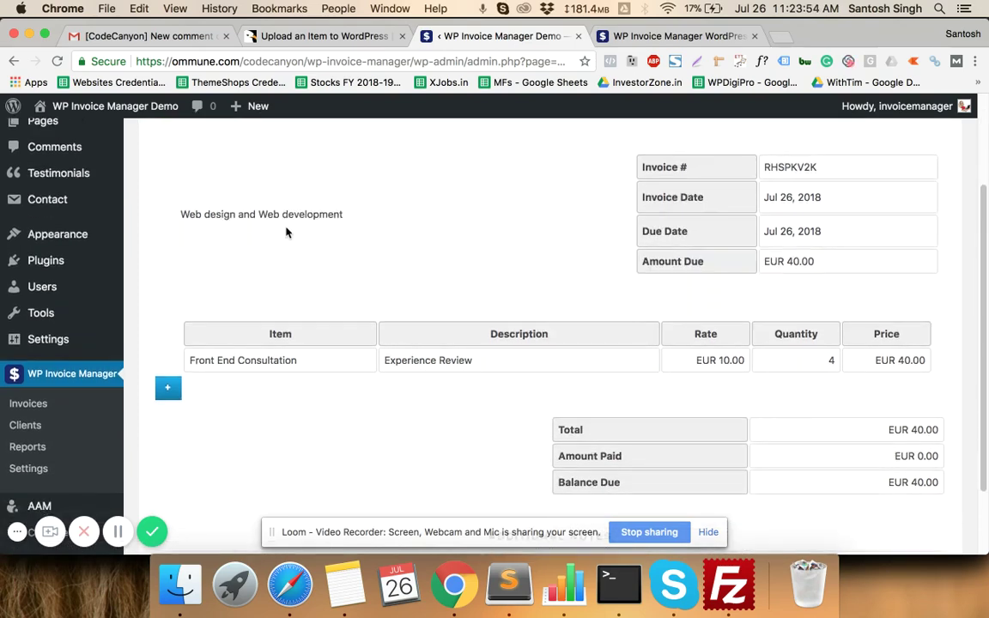
scroll(284, 229, "up", 5)
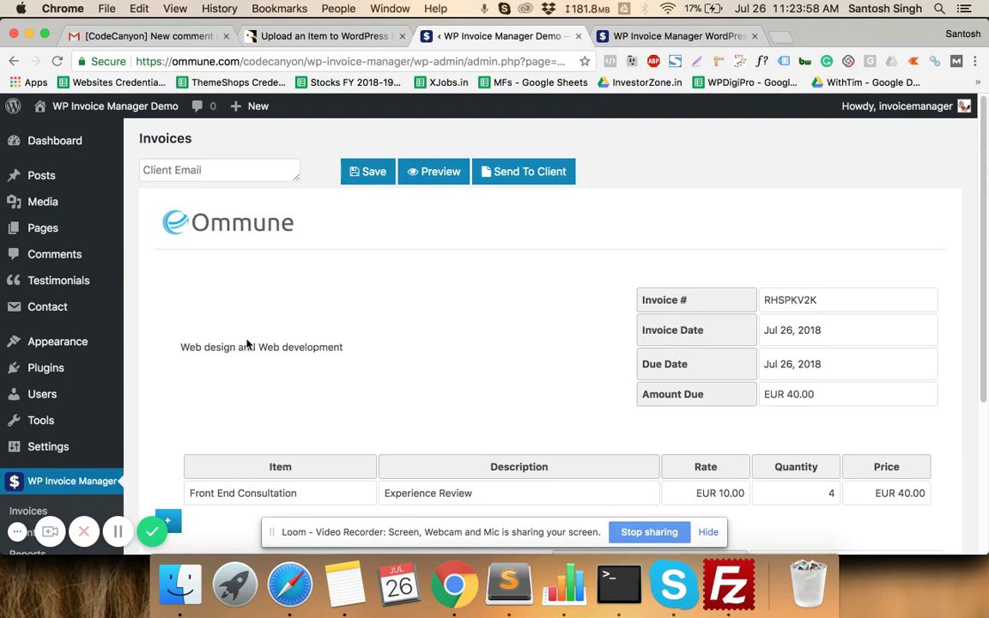
left_click_drag(183, 347, 346, 348)
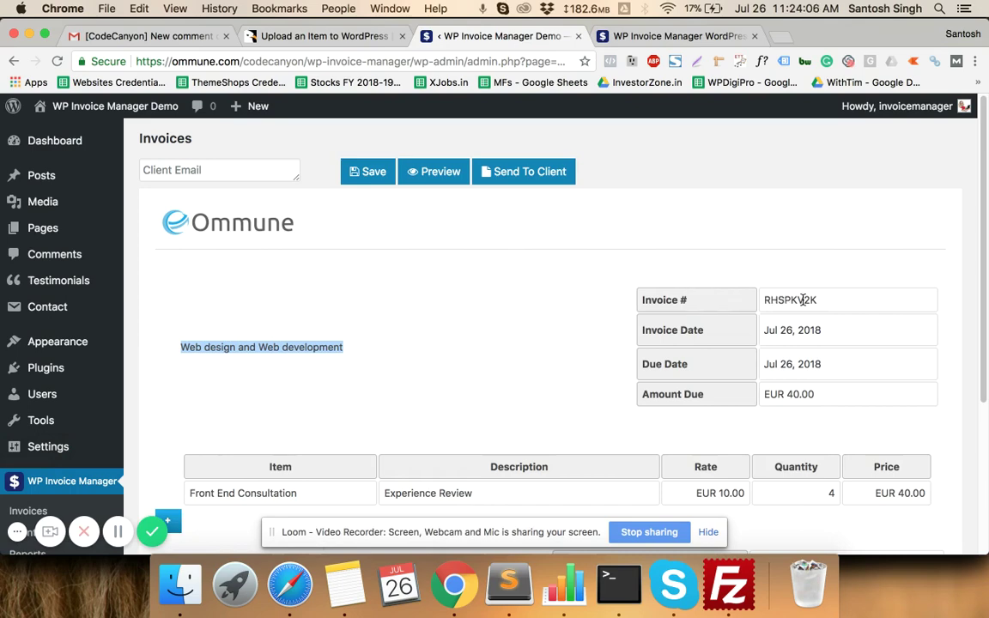
scroll(802, 300, "down", 3)
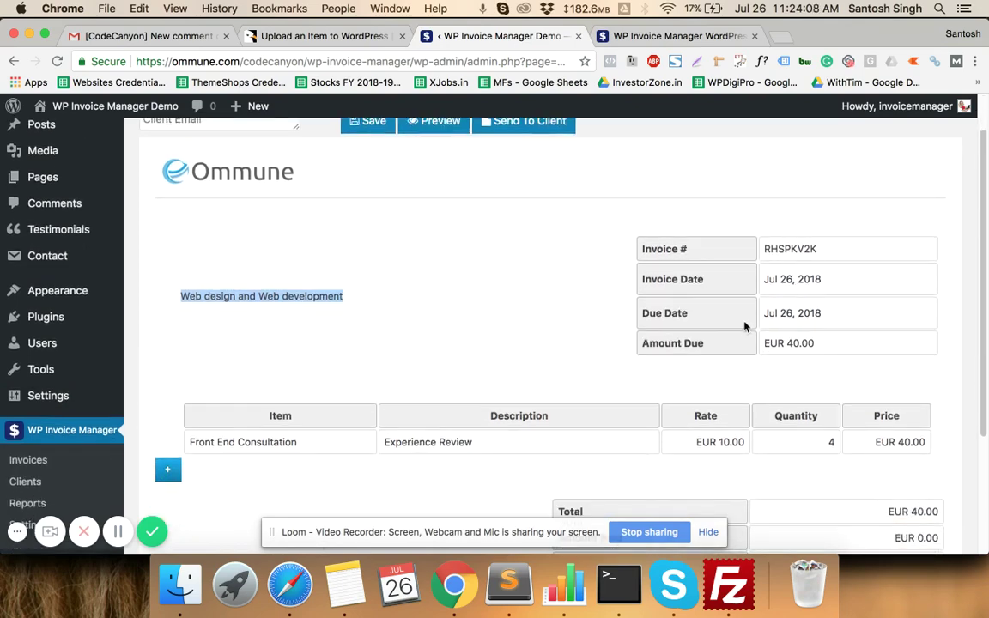
left_click(815, 286)
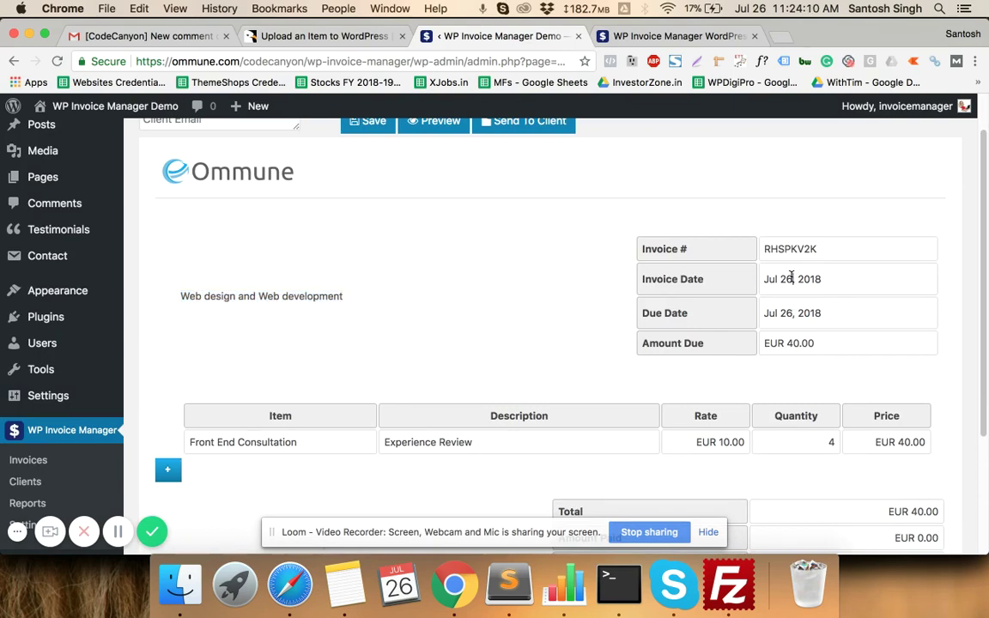
double_click(784, 278)
left_click(701, 323)
- Add four blank item rows below the Front End Consultation line
scroll(776, 361, "down", 3)
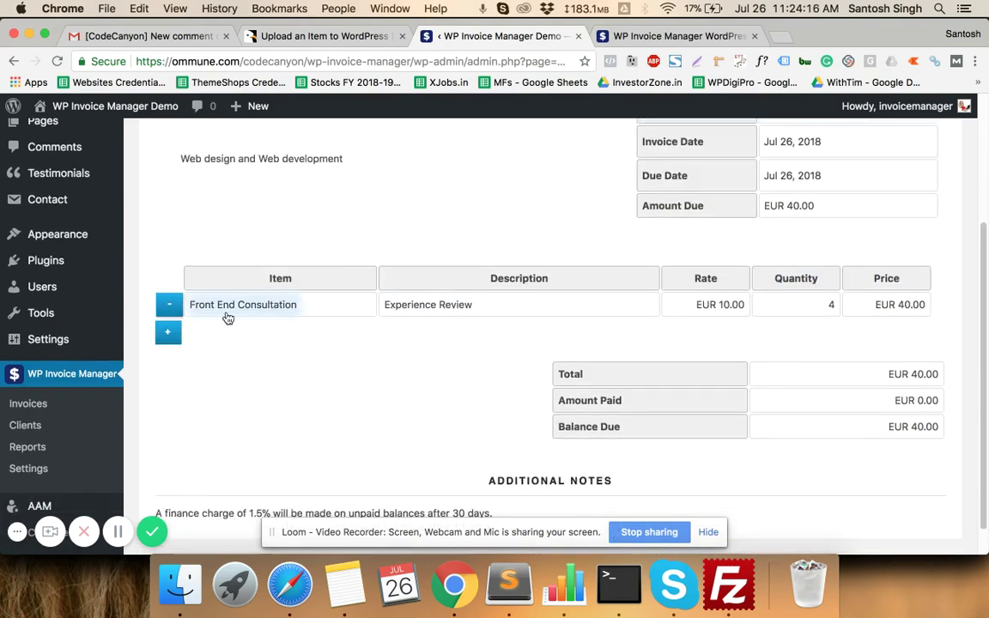
left_click(167, 332)
left_click(167, 357)
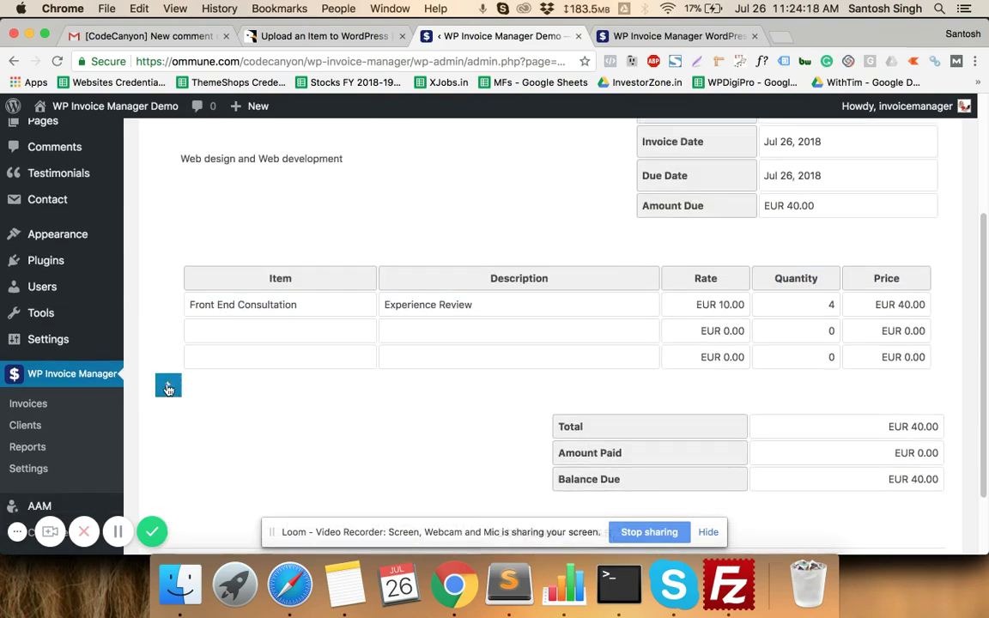
left_click(168, 384)
left_click(168, 419)
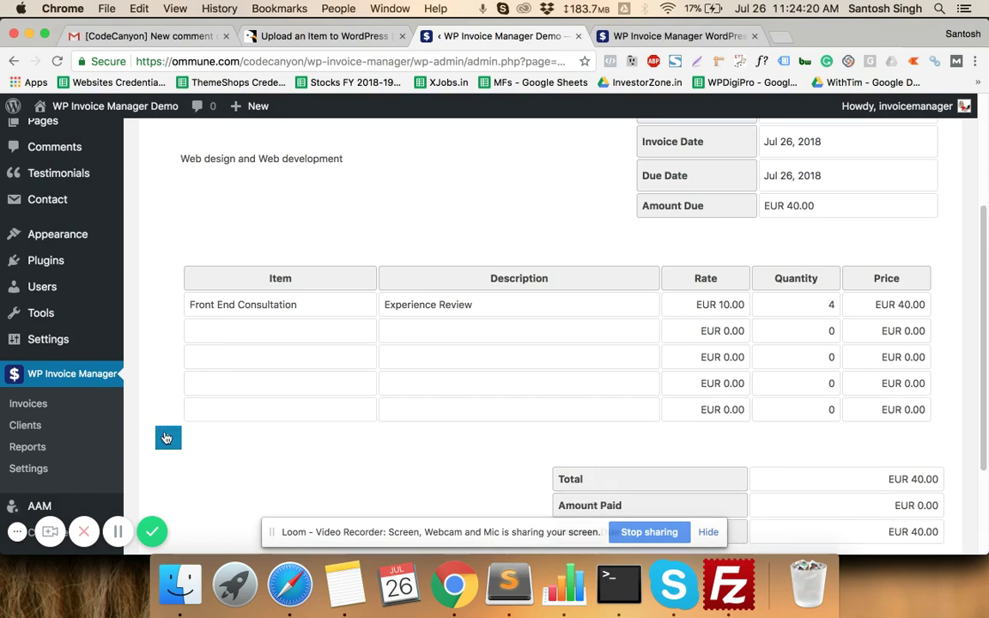
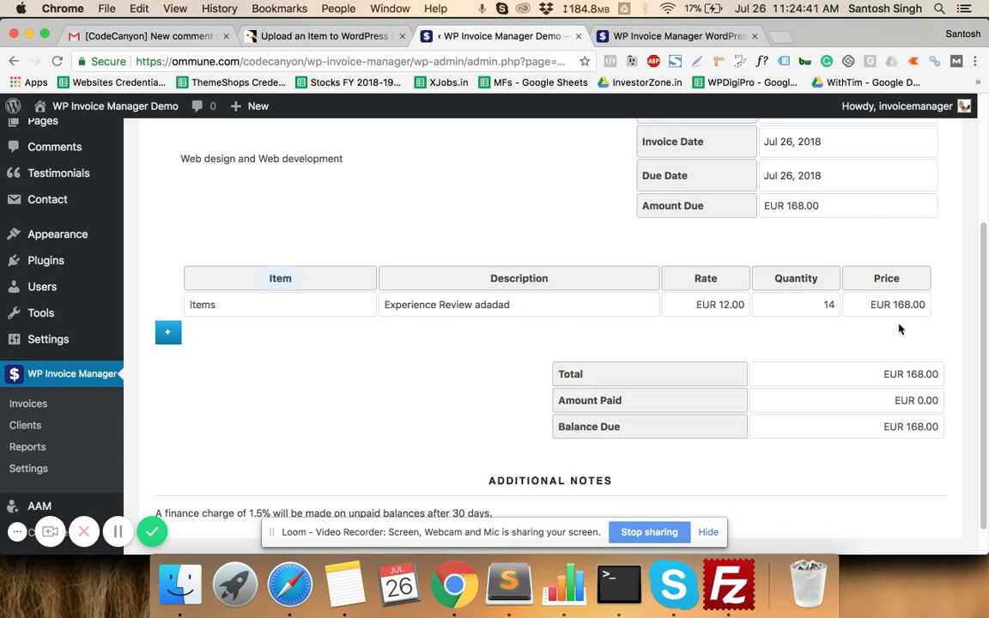
- Scroll through the EUR 168.00 invoice to review its totals and finance-charge note
scroll(898, 326, "down", 1)
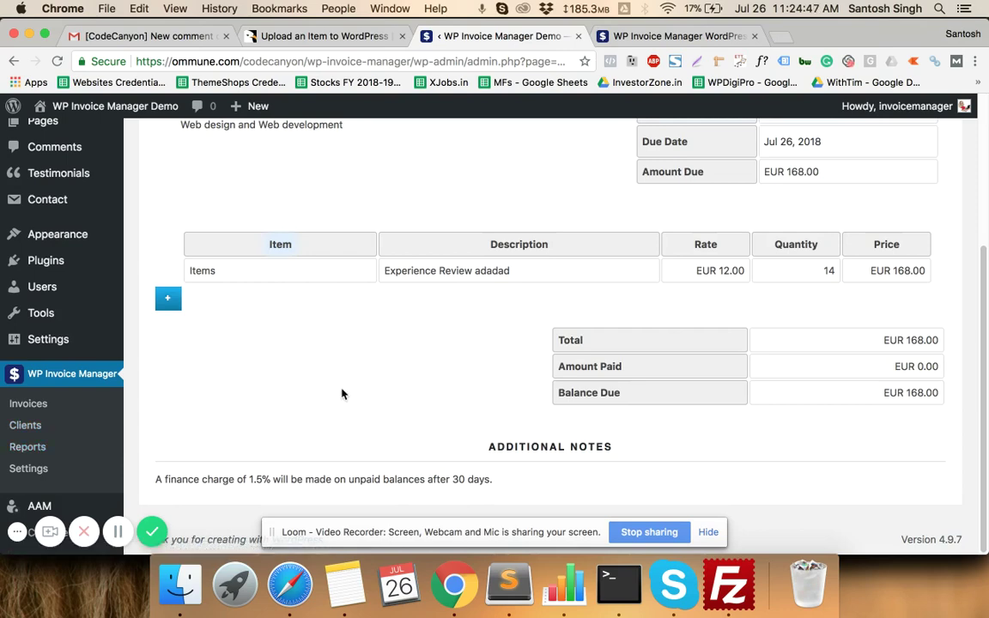
scroll(342, 393, "up", 5)
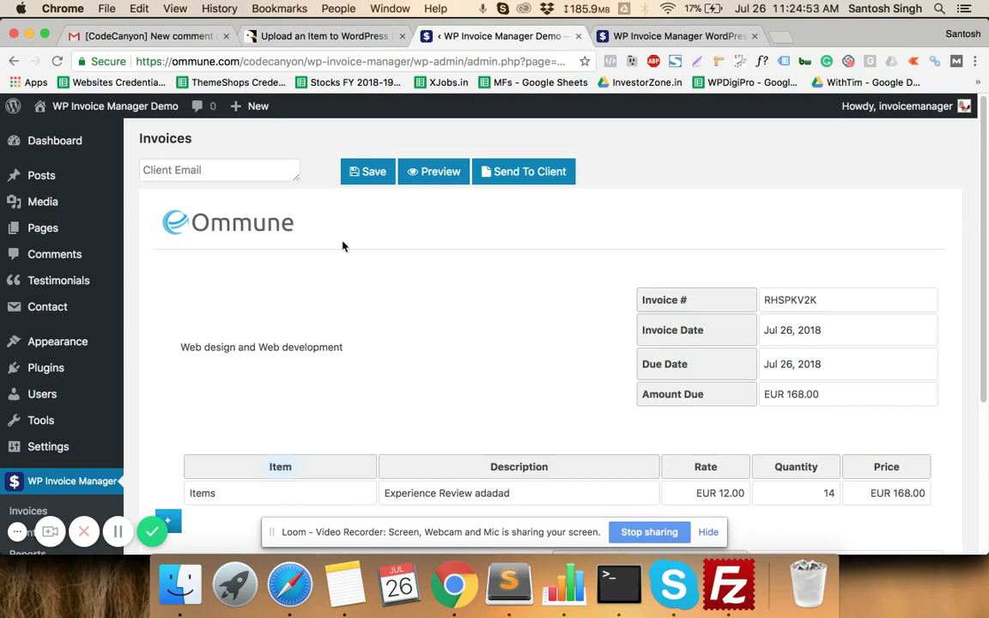
- Pick the first suggested client e-mail for the invoice from the autocomplete list
left_click(225, 170)
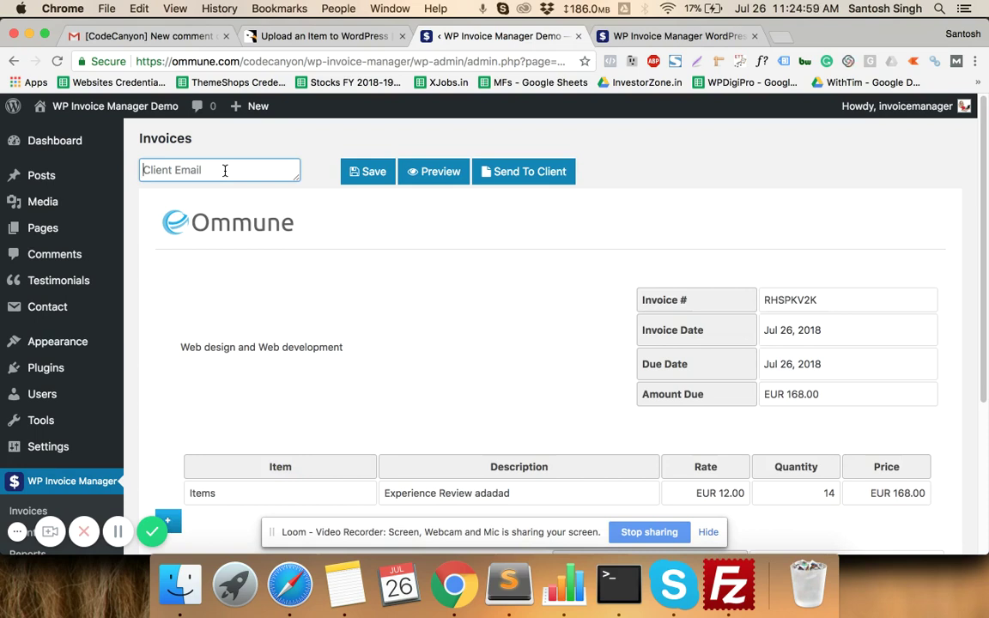
type("e")
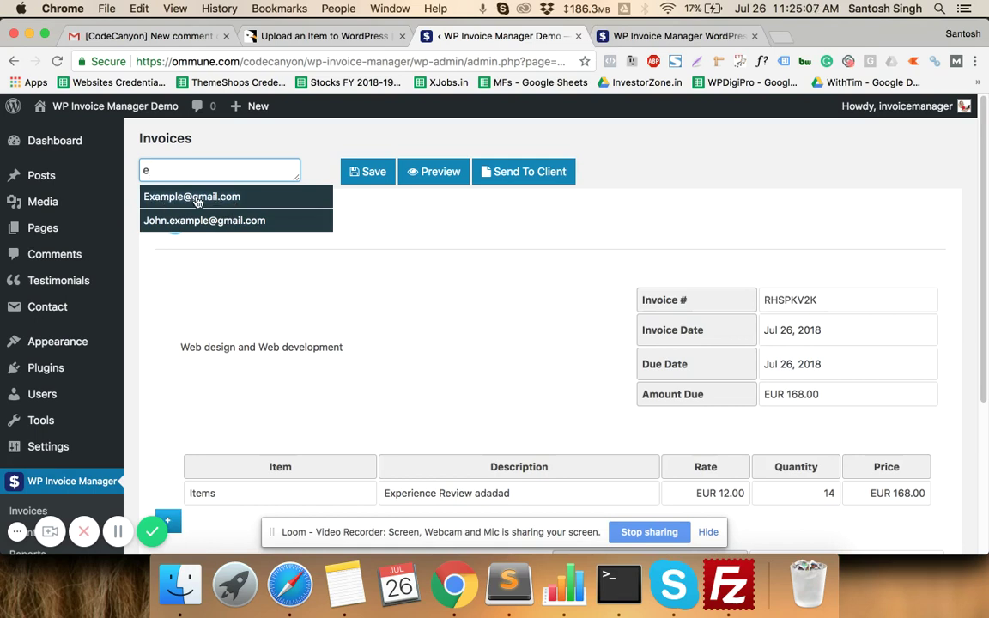
left_click(197, 201)
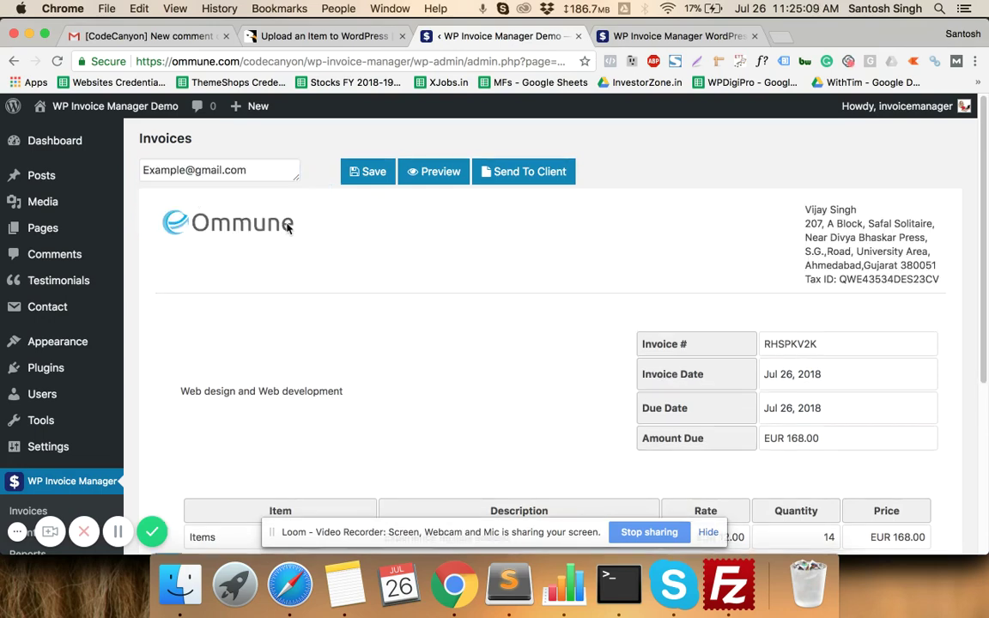
scroll(318, 228, "down", 1)
scroll(670, 214, "up", 1)
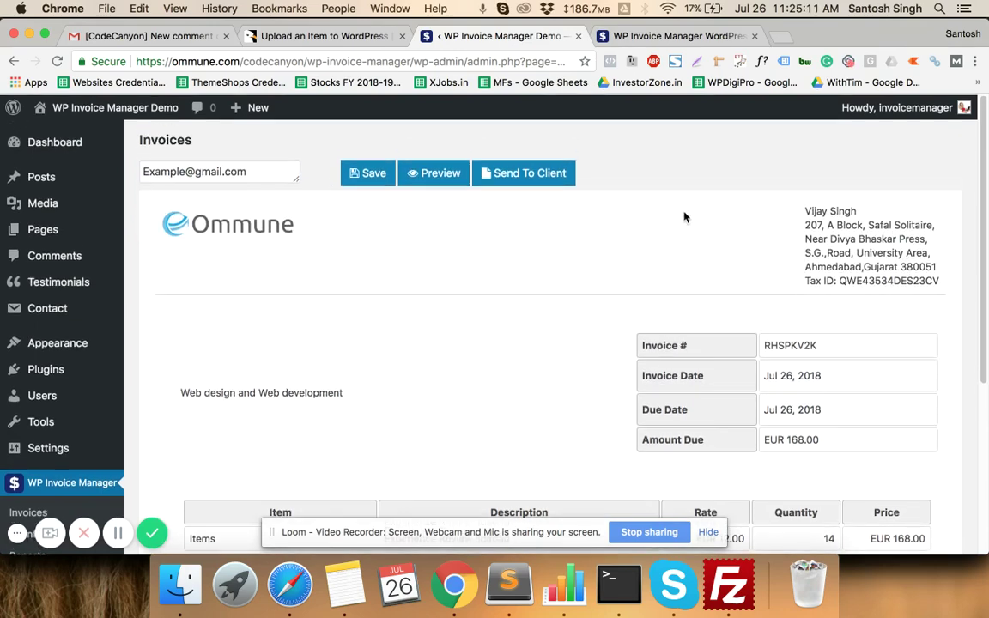
- Replace it with the second suggested client e-mail so the billing address updates
left_click(256, 172)
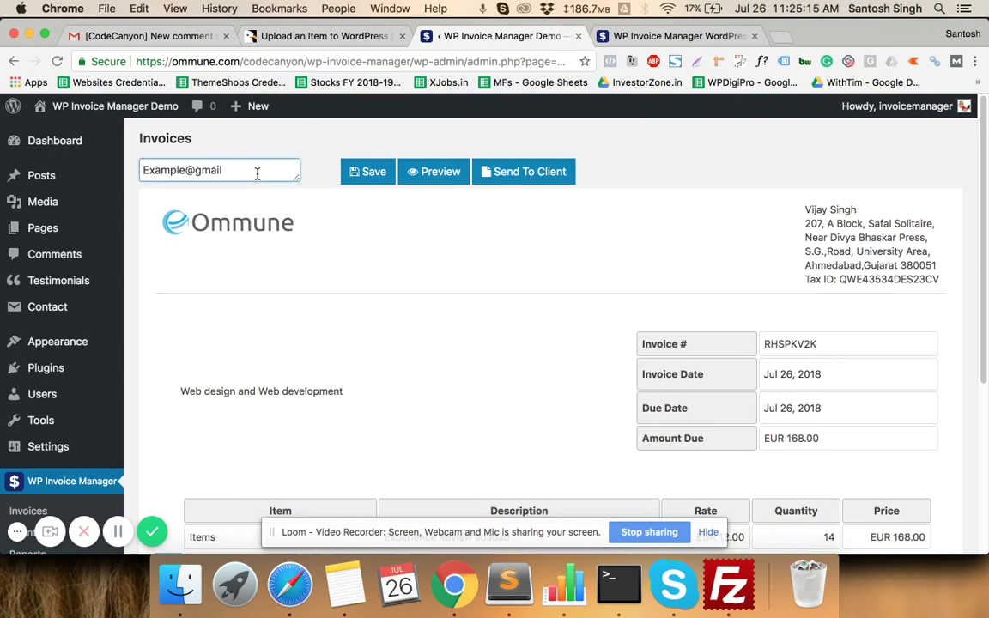
key("BackSpace")
key("BackSpace")
key("BackSpace")
key("BackSpace")
key("BackSpace")
key("BackSpace")
key("BackSpace")
key("BackSpace")
key("BackSpace")
key("BackSpace")
key("BackSpace")
key("BackSpace")
key("BackSpace")
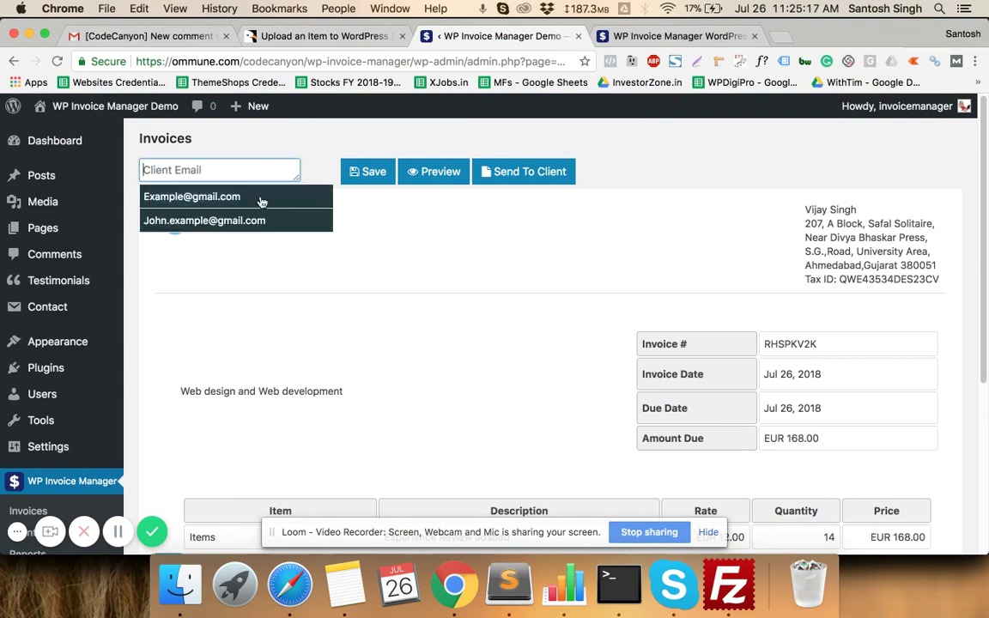
left_click(185, 221)
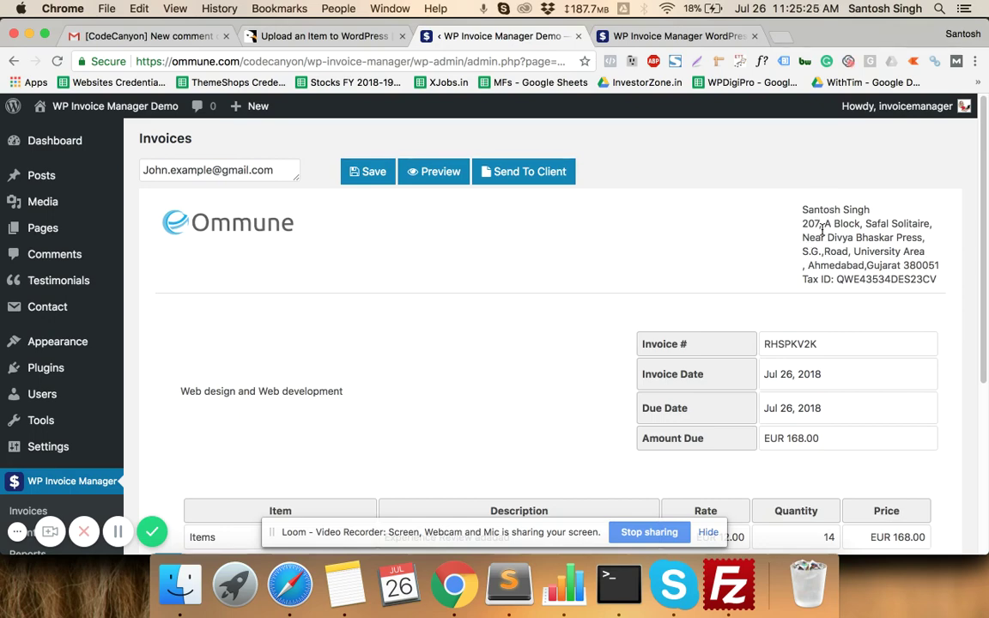
scroll(817, 225, "down", 5)
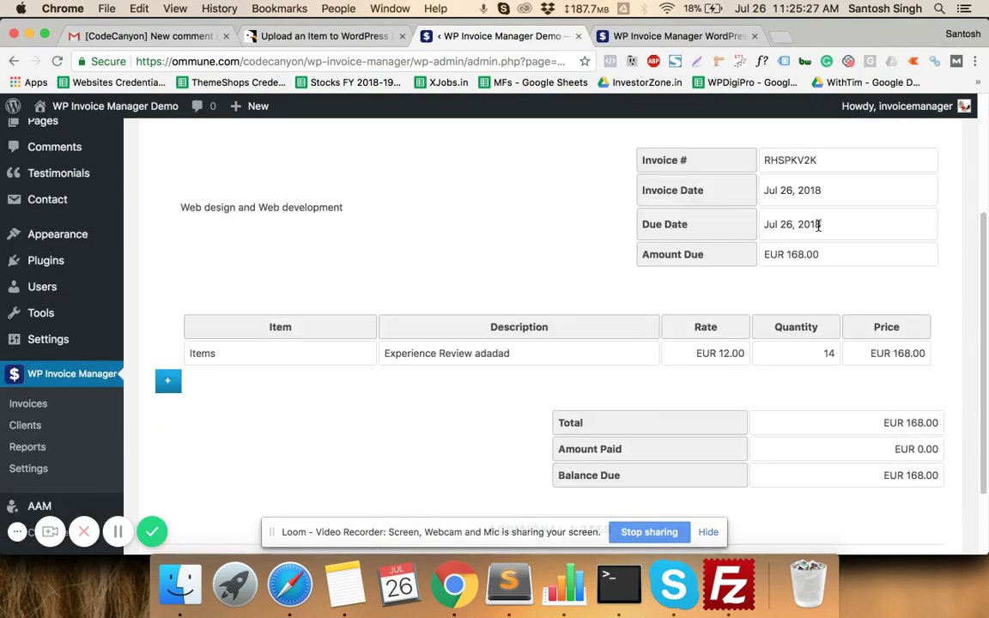
scroll(817, 224, "up", 5)
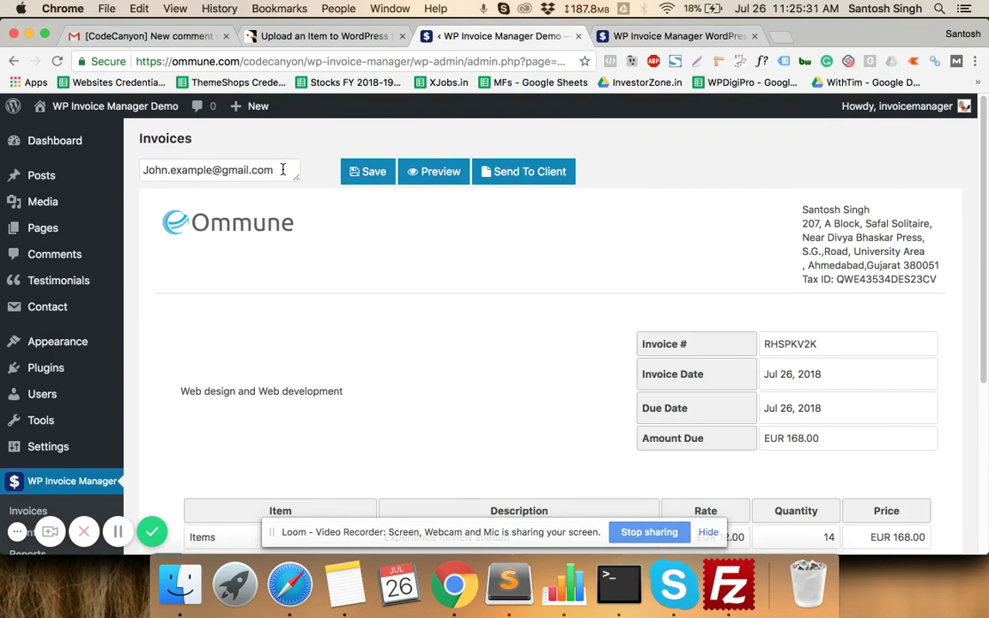
- Save the EUR 168.00 invoice, check its preview, then return to the List of Invoices
left_click(363, 178)
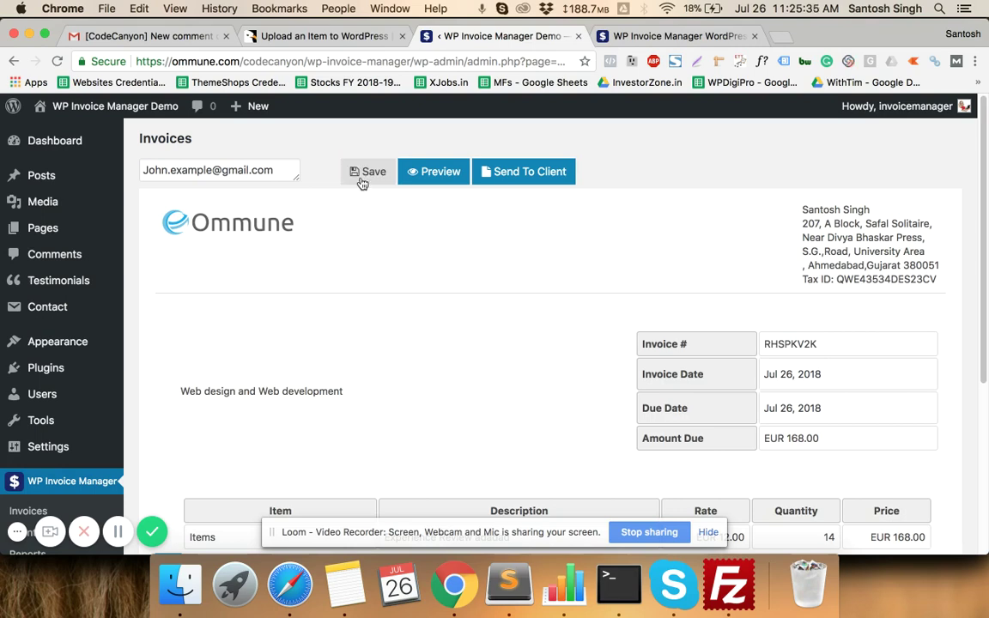
left_click(434, 174)
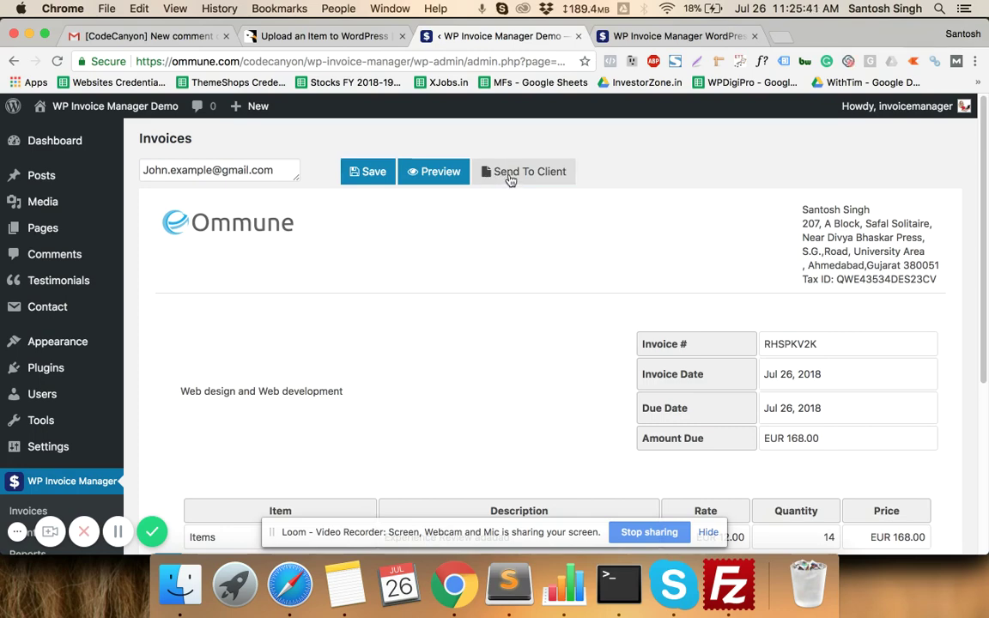
scroll(405, 218, "down", 3)
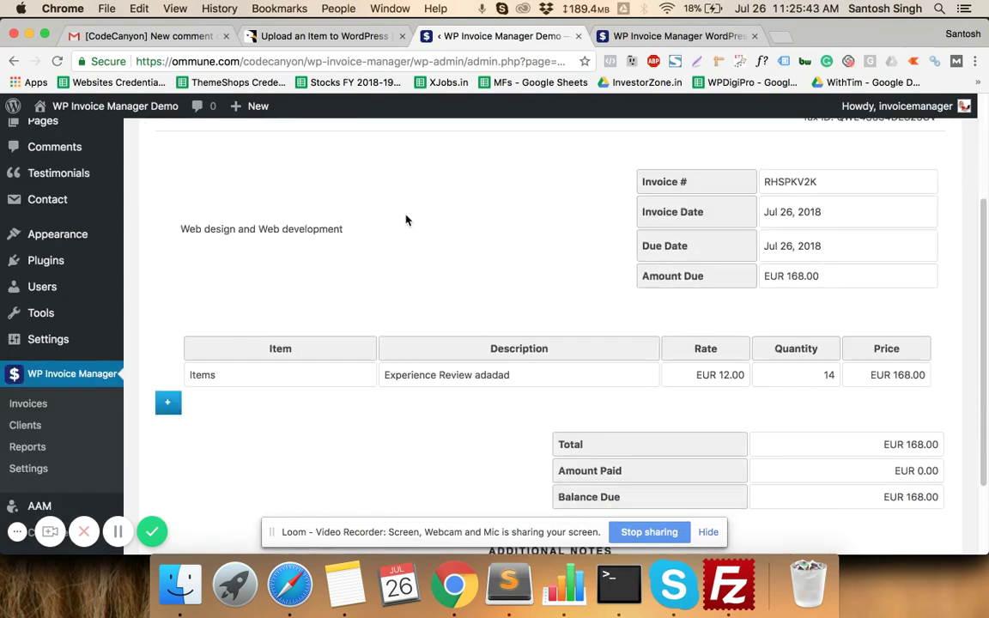
scroll(405, 219, "up", 3)
scroll(351, 239, "down", 2)
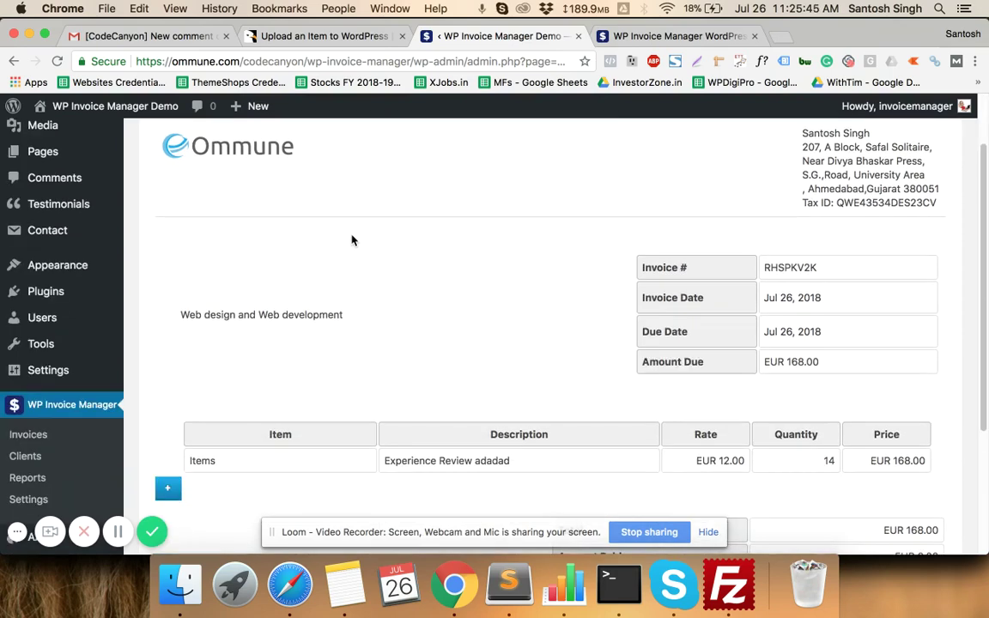
left_click(36, 435)
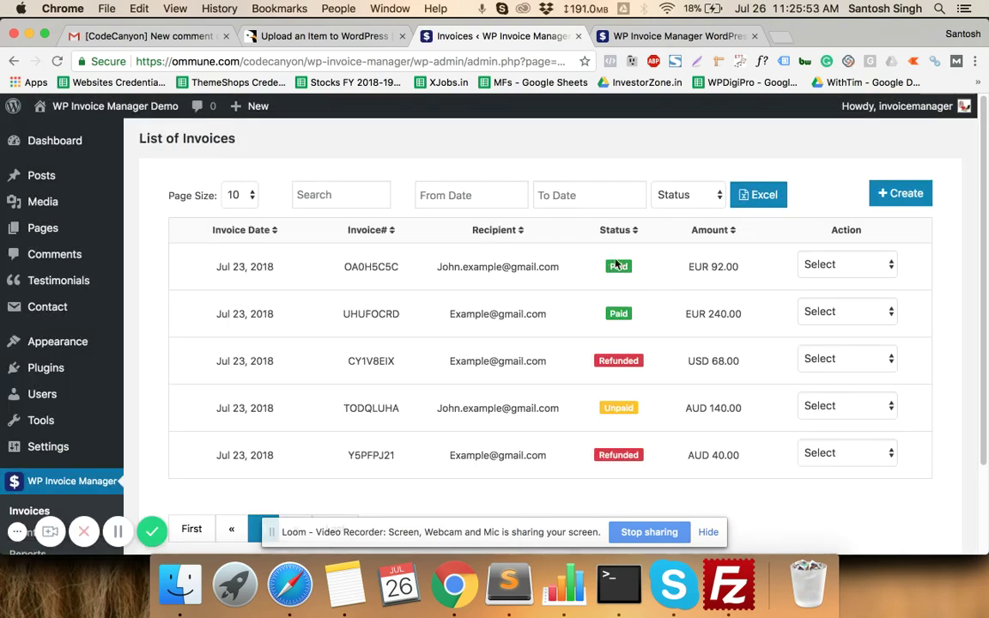
- View the first invoice's EUR 92.00 details (4 consultations at EUR 23.00), then go back to the list
left_click(843, 266)
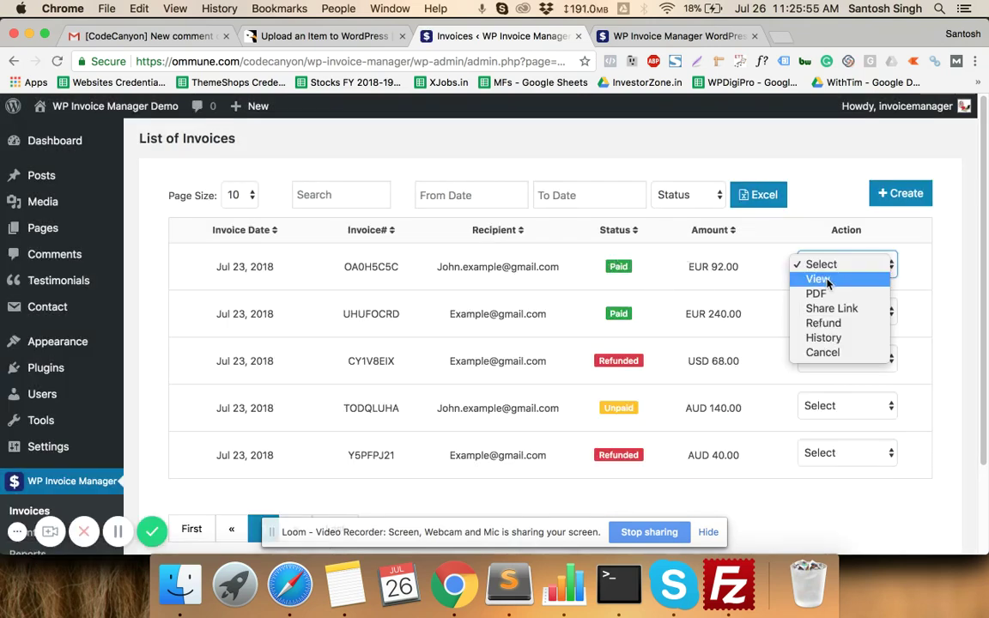
left_click(818, 279)
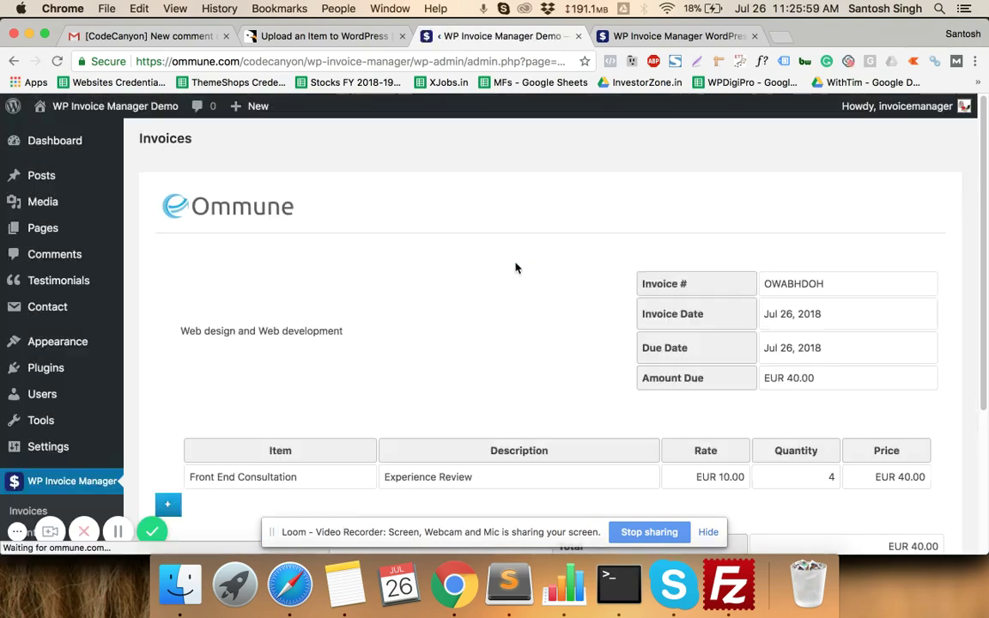
scroll(515, 267, "down", 2)
scroll(515, 268, "down", 5)
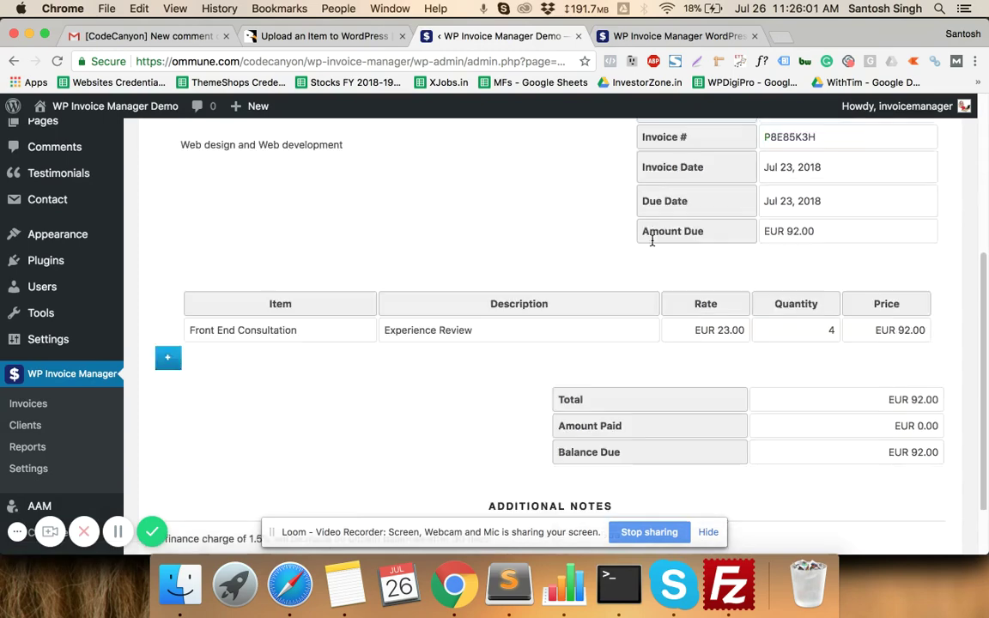
scroll(616, 264, "up", 1)
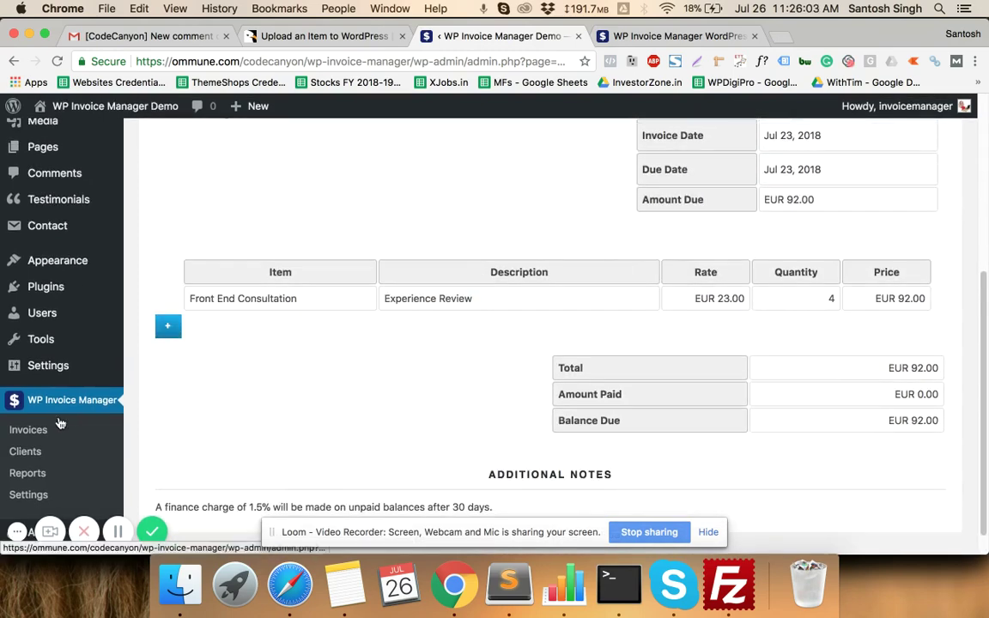
left_click(13, 61)
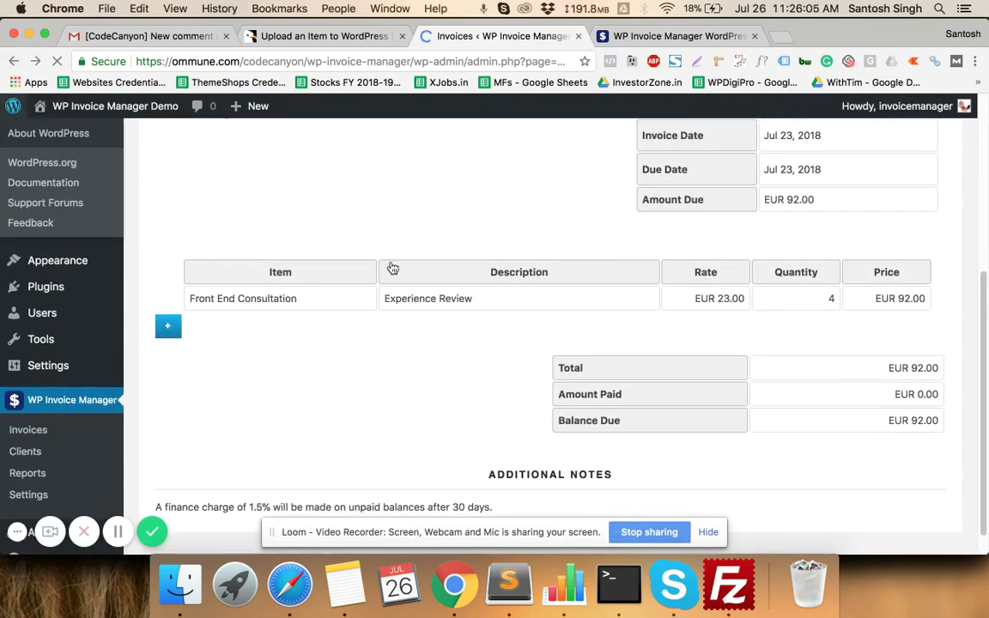
left_click(837, 266)
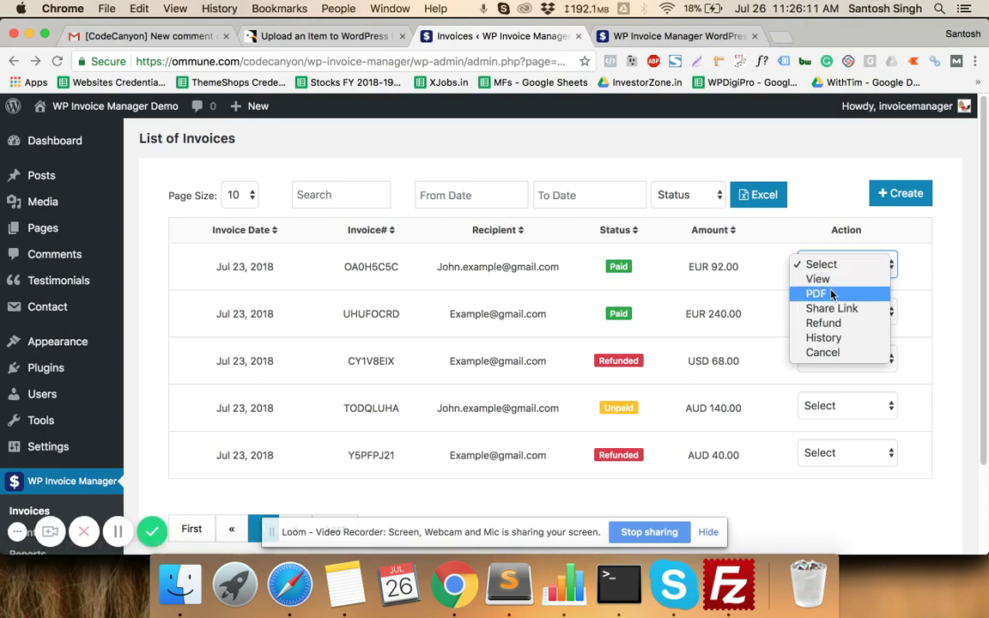
- Download the first invoice as 180726065805.pdf, review it, and close the PDF tab
left_click(831, 295)
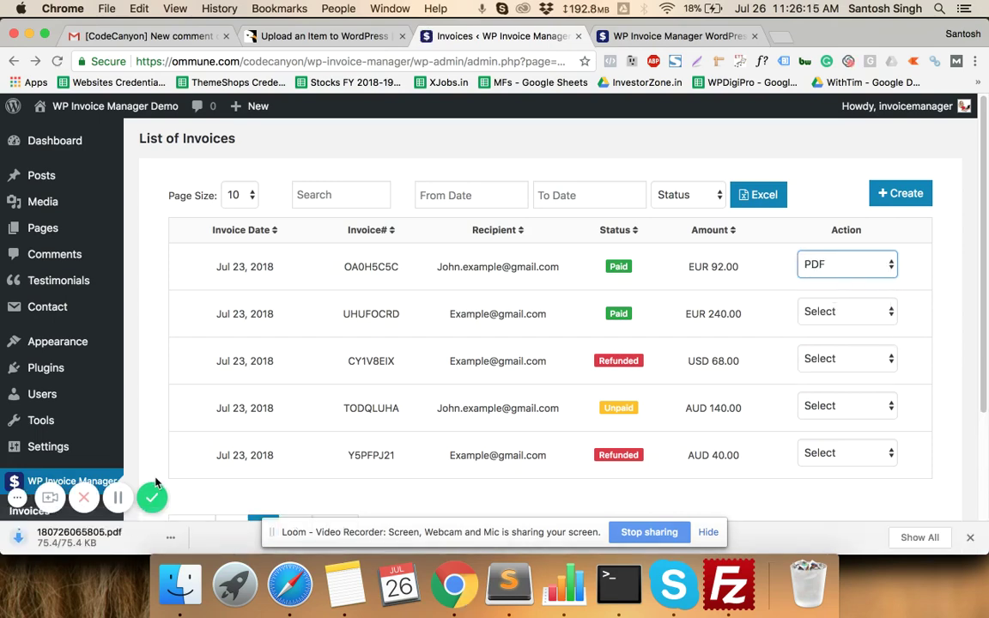
left_click(71, 542)
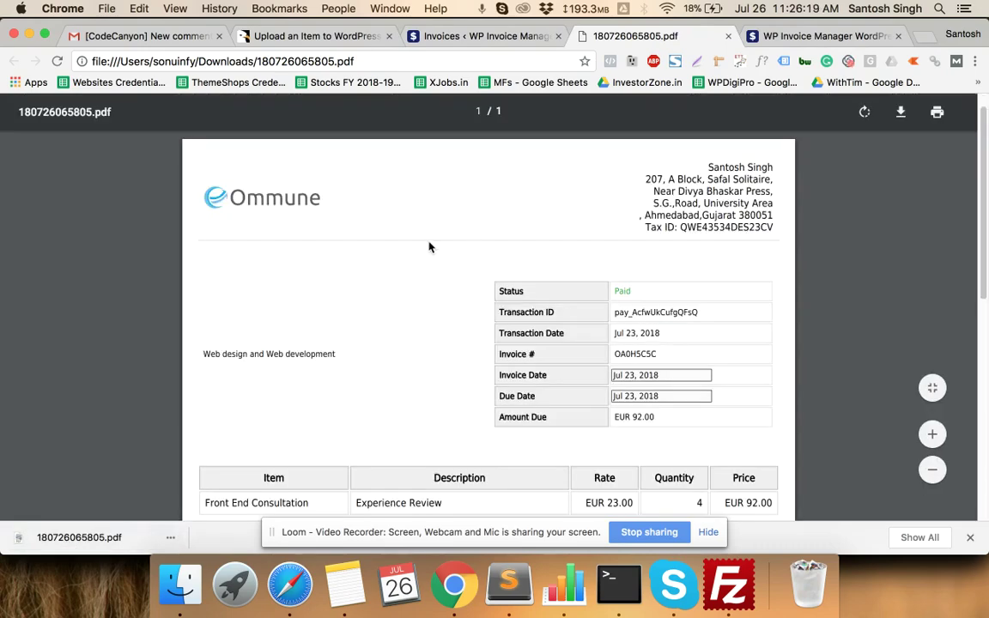
scroll(429, 247, "down", 10)
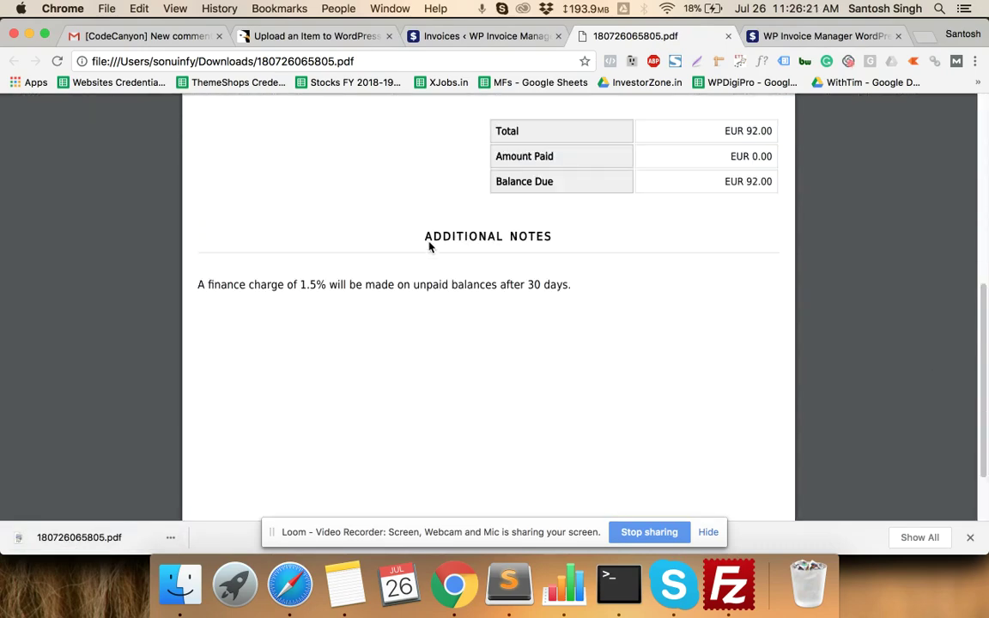
scroll(429, 247, "up", 10)
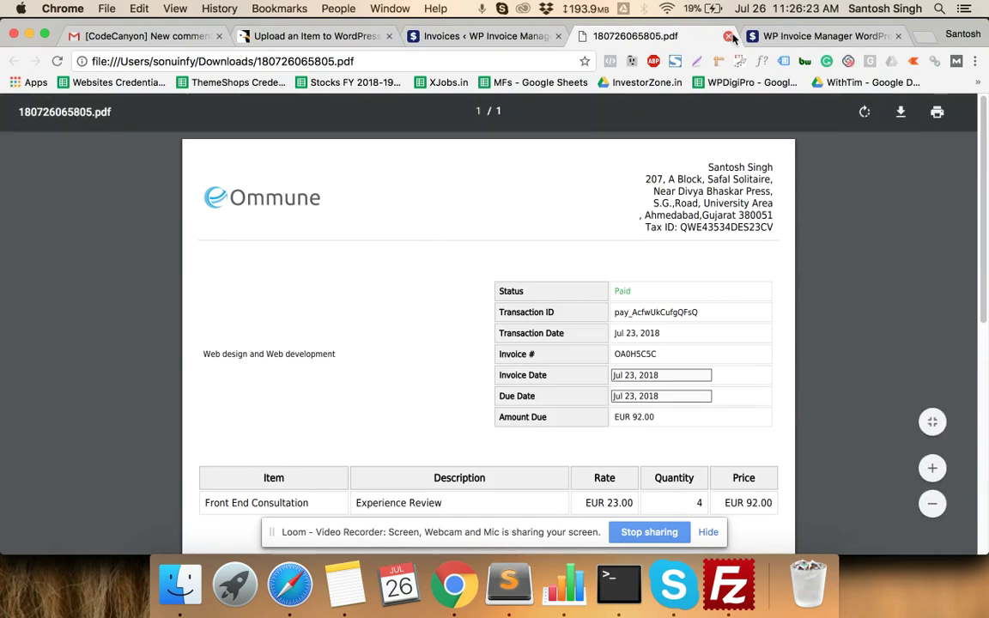
left_click(729, 36)
left_click(845, 266)
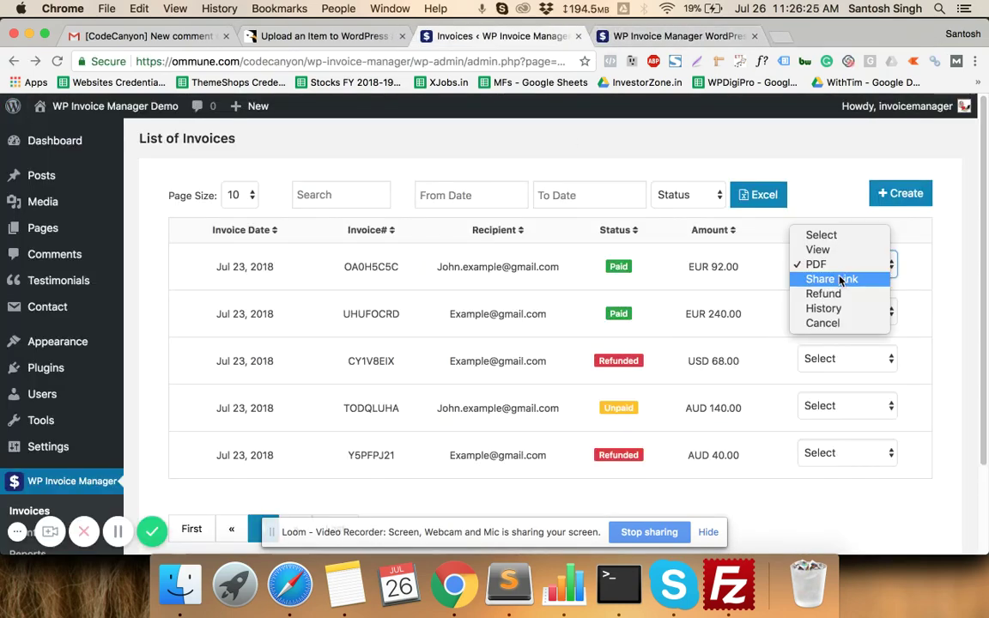
- Copy the first invoice's share link and load it in a new browser tab
left_click(831, 283)
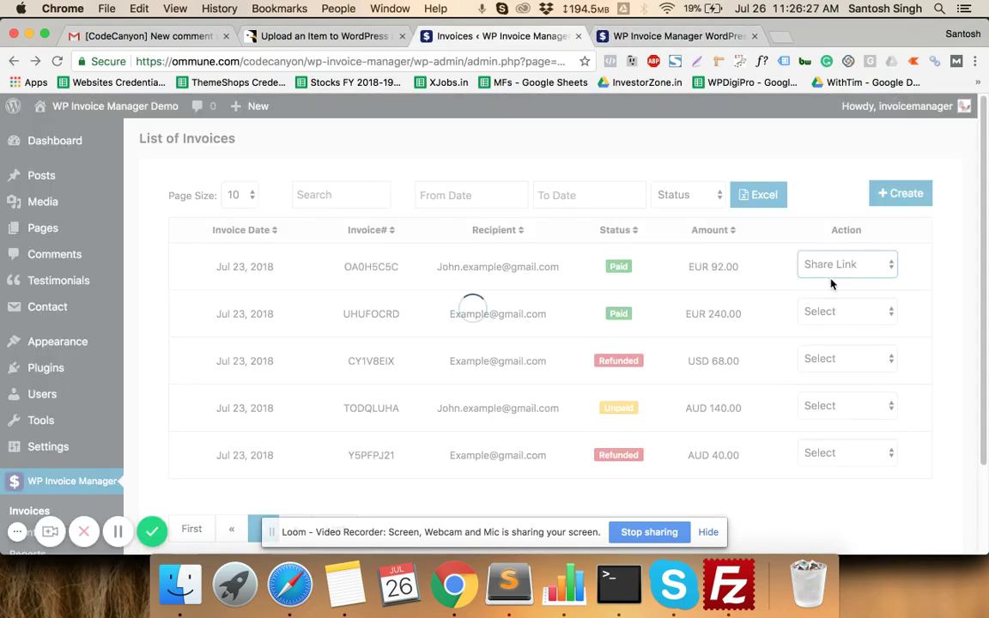
left_click(752, 265)
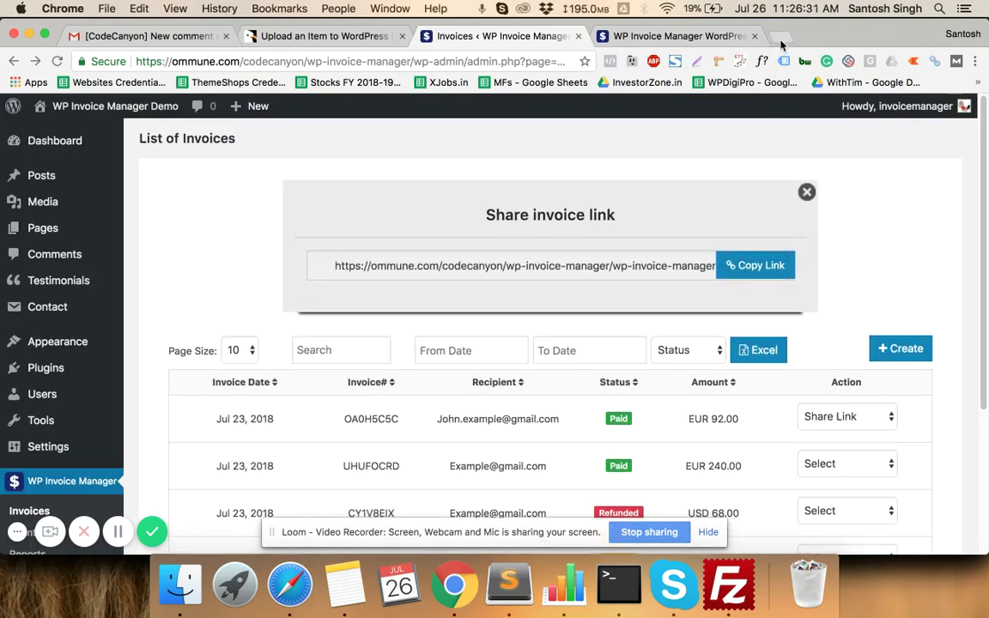
left_click(778, 36)
key("super+v")
key("Return")
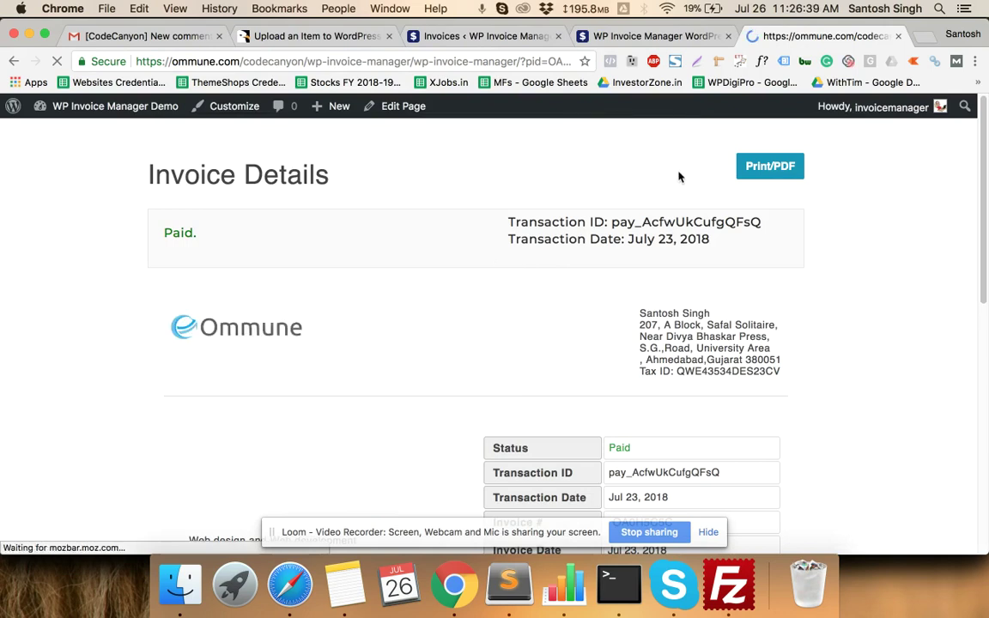
- Review the paid public Invoice Details page, then return to the invoice list
scroll(536, 211, "down", 5)
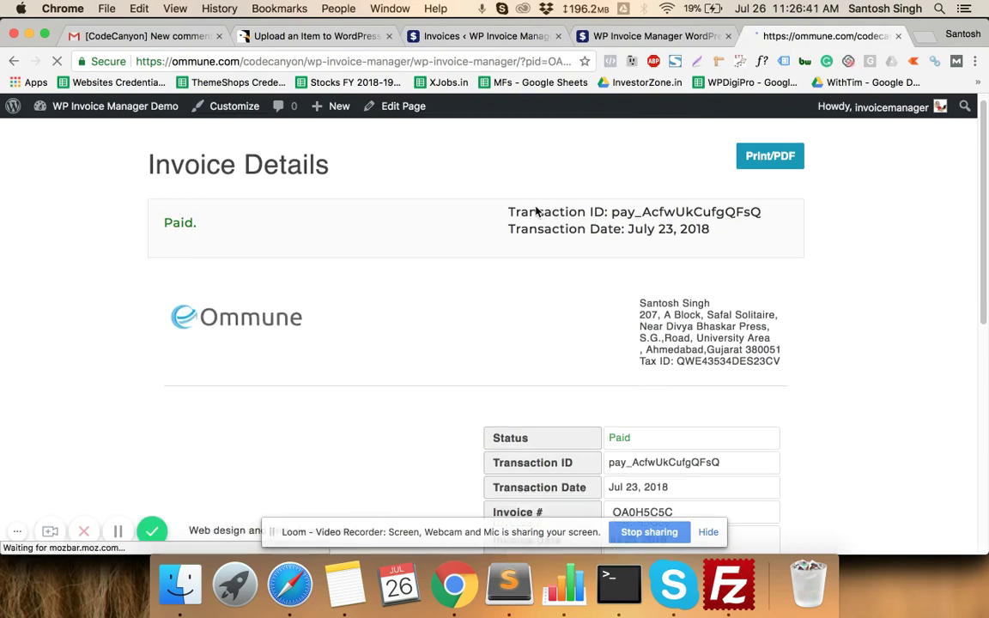
scroll(535, 211, "down", 5)
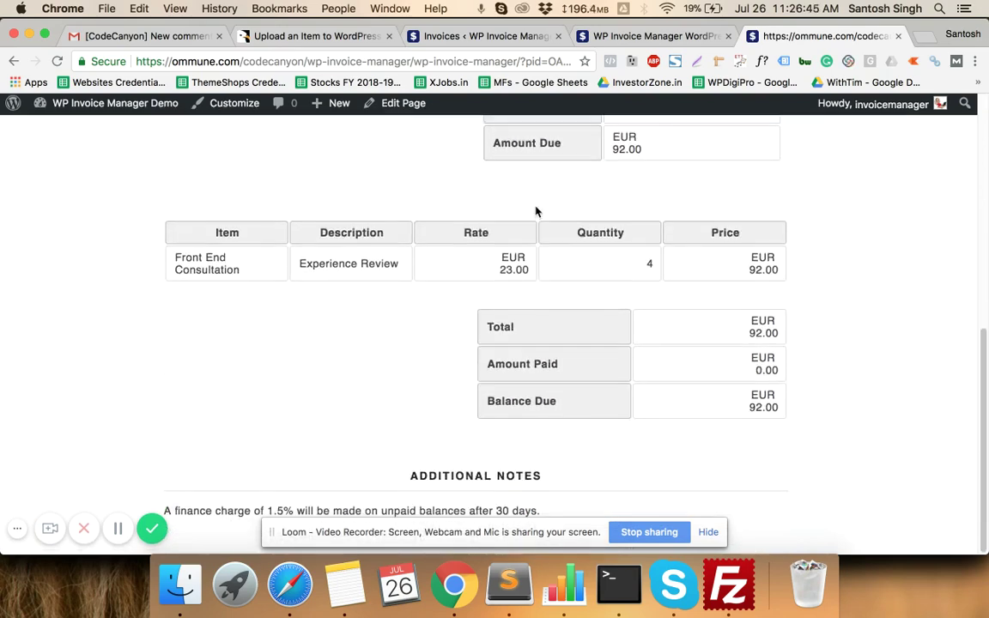
scroll(535, 211, "up", 10)
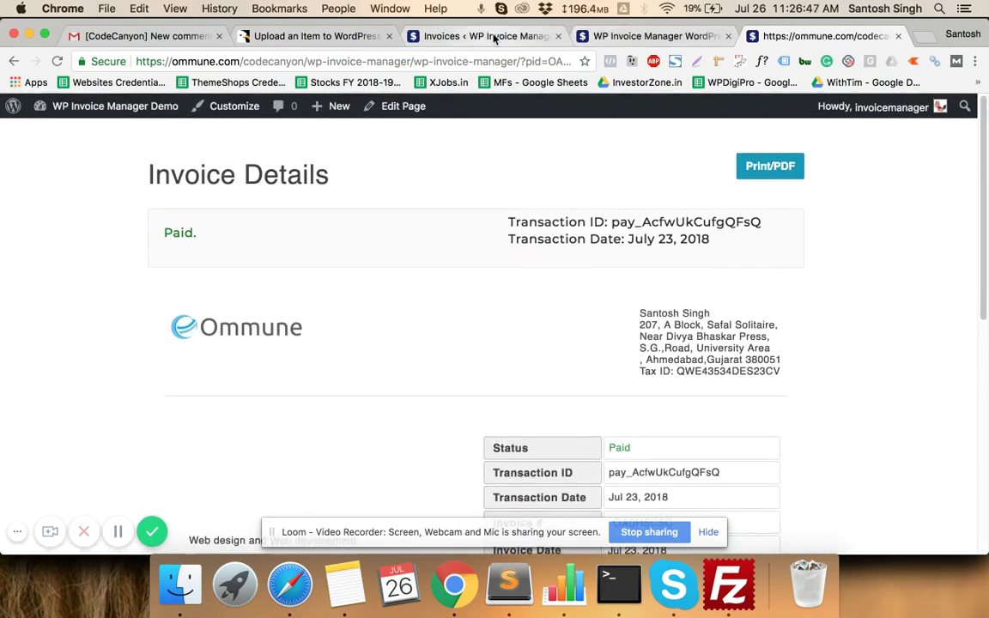
left_click(485, 36)
left_click(833, 419)
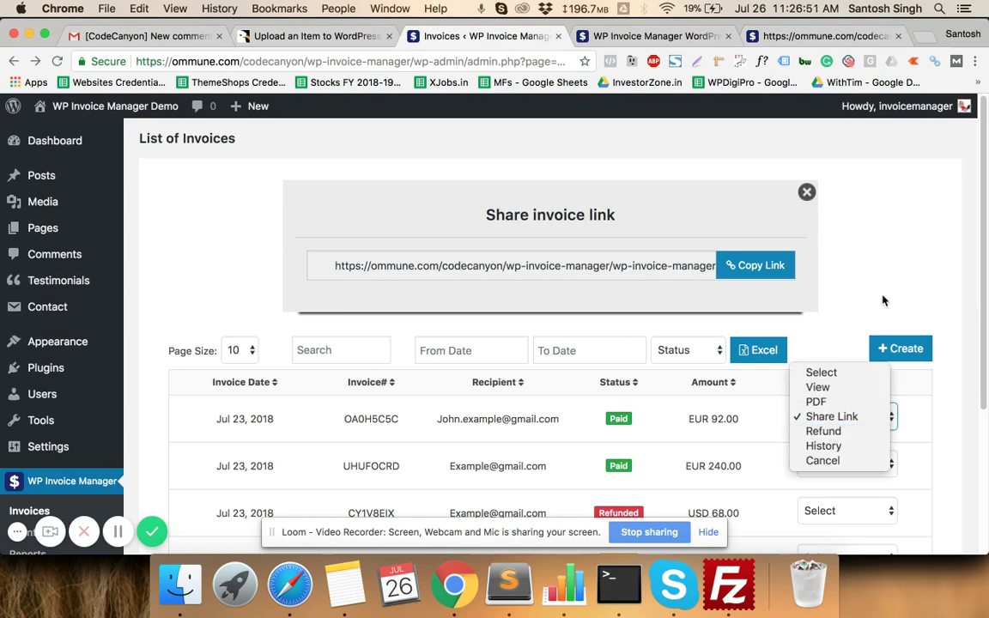
left_click(798, 275)
scroll(792, 294, "down", 3)
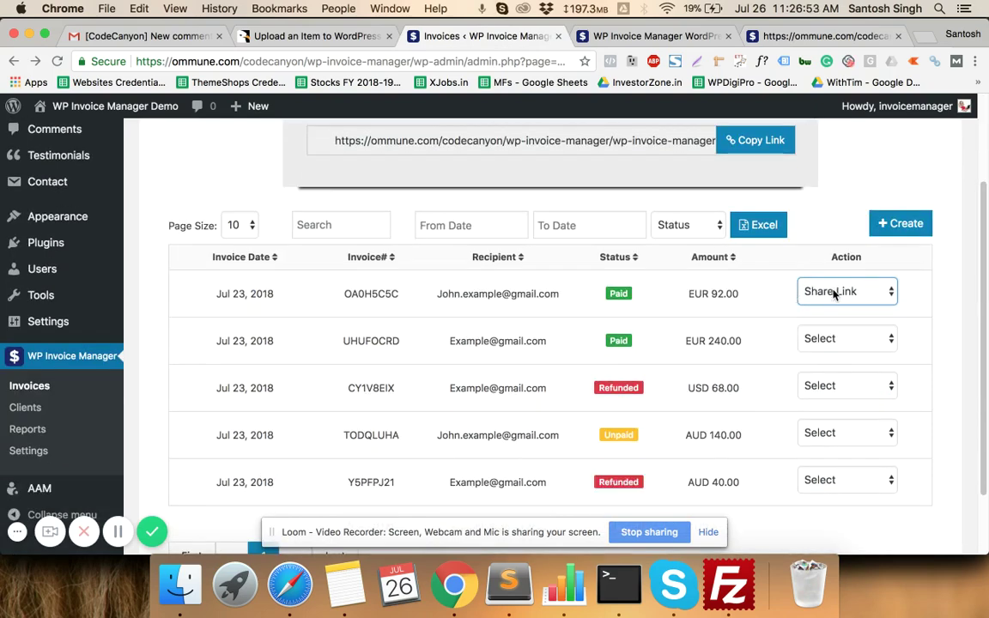
left_click(833, 293)
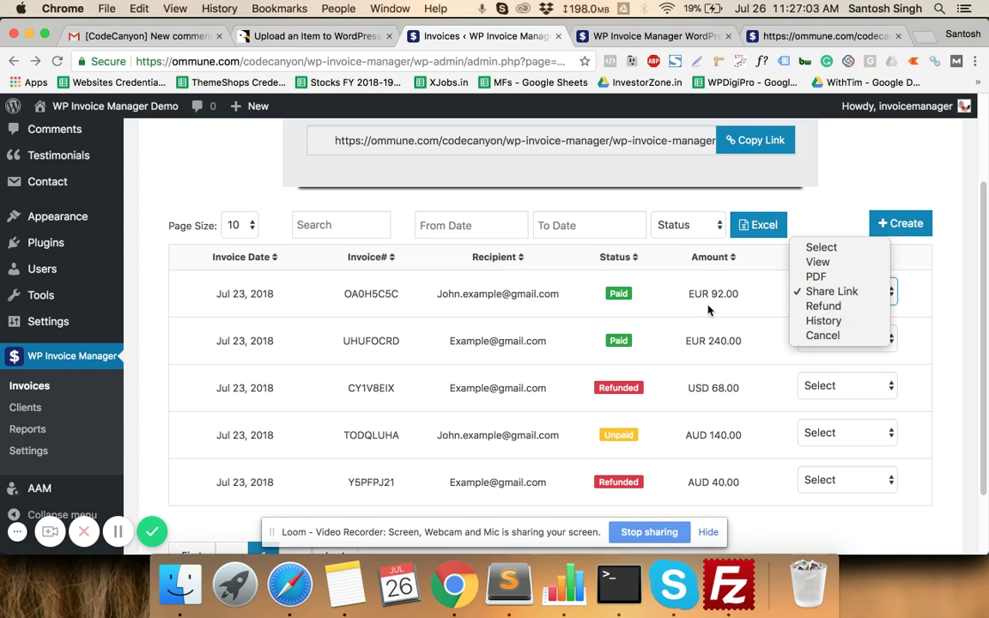
- Show invoice OA0H5C5C's history: paid, 92.00, on July 23, 2018 via razorpay
left_click(815, 321)
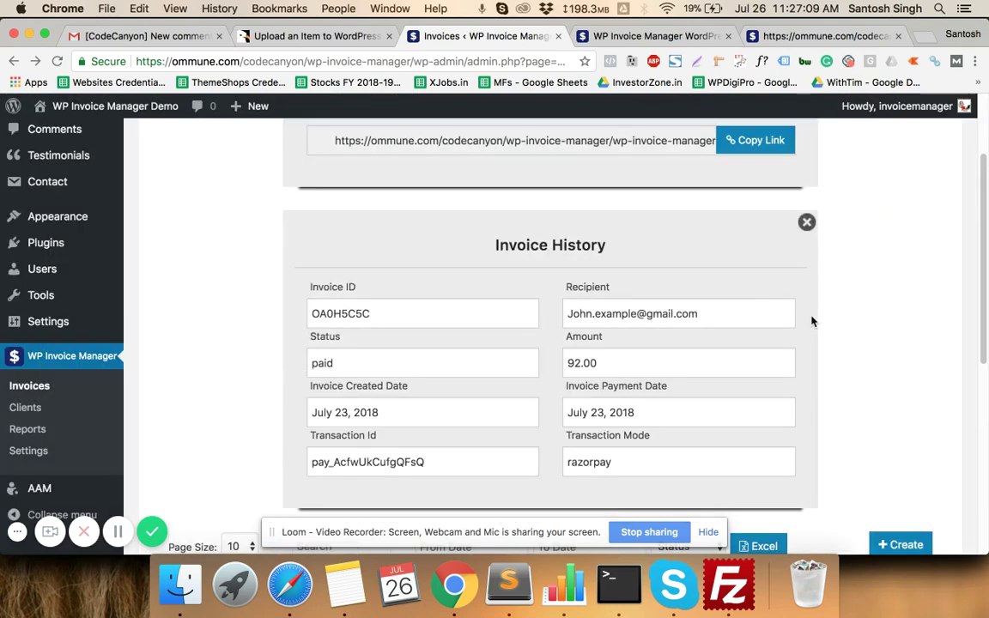
scroll(751, 309, "down", 3)
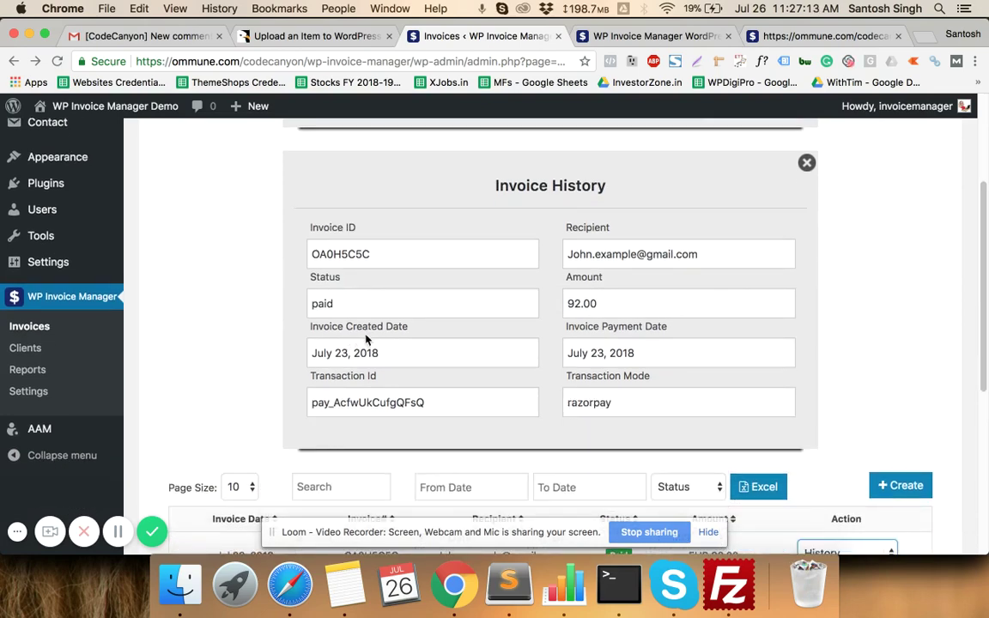
scroll(612, 343, "down", 3)
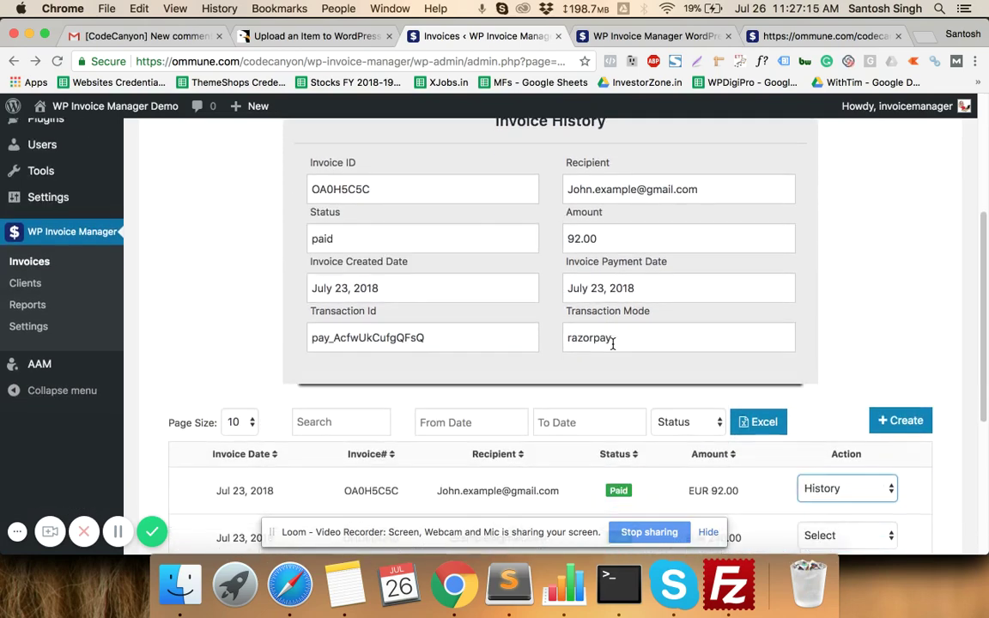
scroll(633, 335, "down", 3)
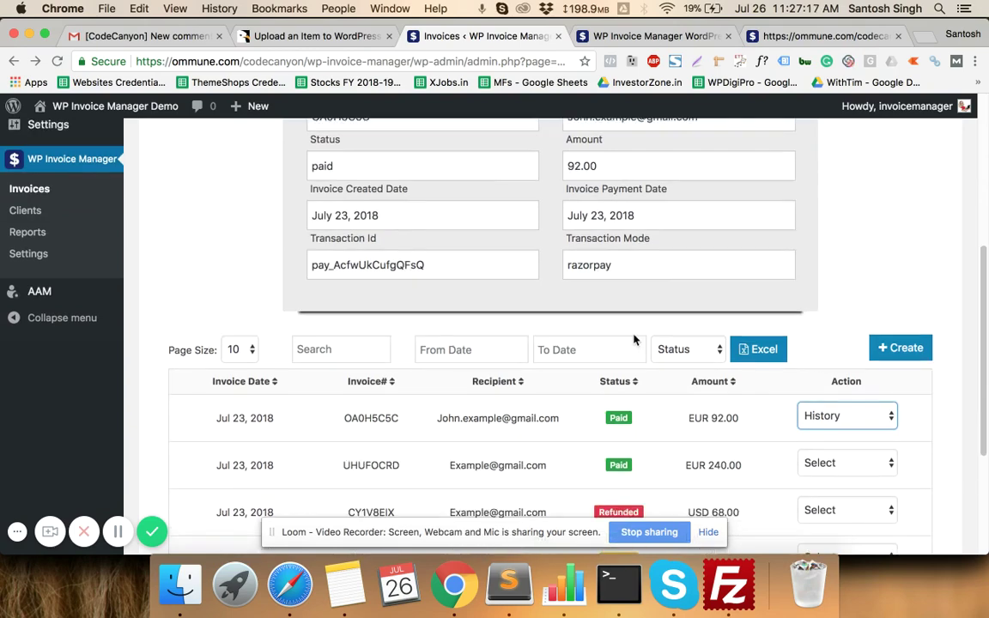
scroll(635, 339, "down", 5)
scroll(678, 292, "up", 10)
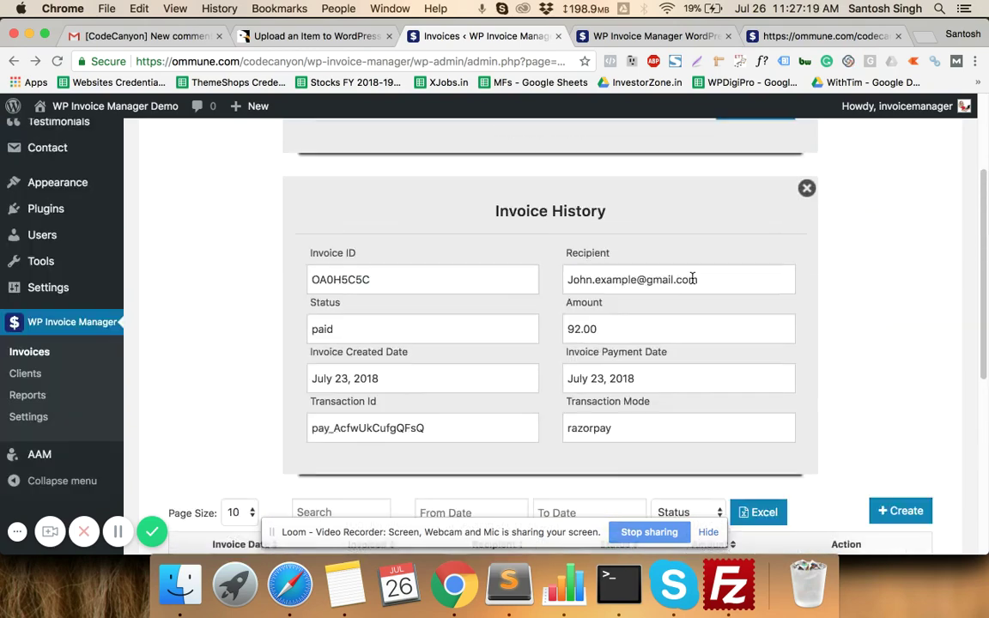
scroll(694, 279, "down", 8)
left_click(820, 361)
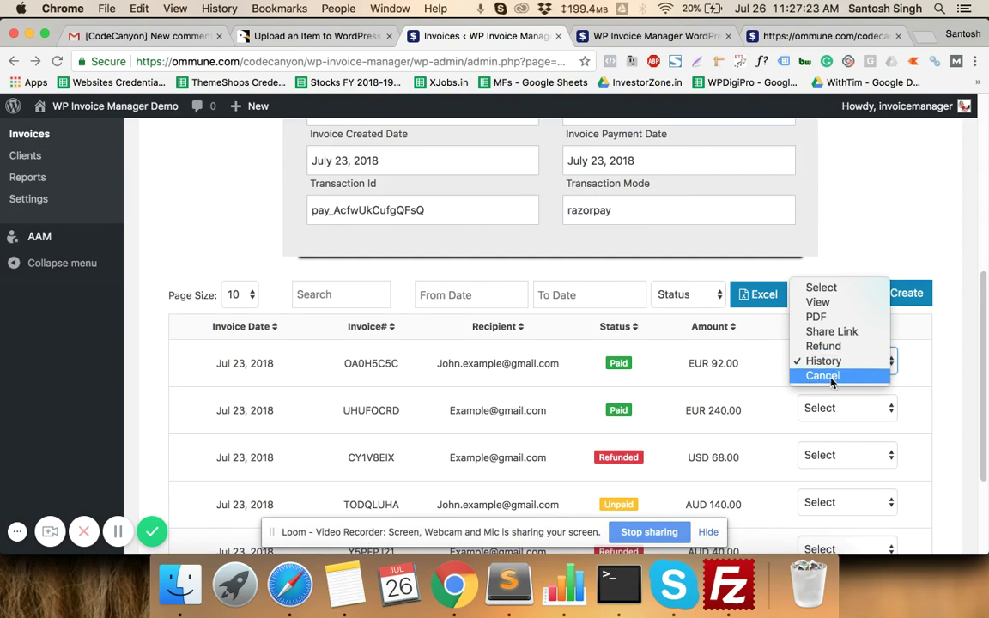
- Check the action options for the refunded CY1V8EIX and the unpaid TODQLUHA invoices
left_click(545, 393)
scroll(544, 393, "down", 4)
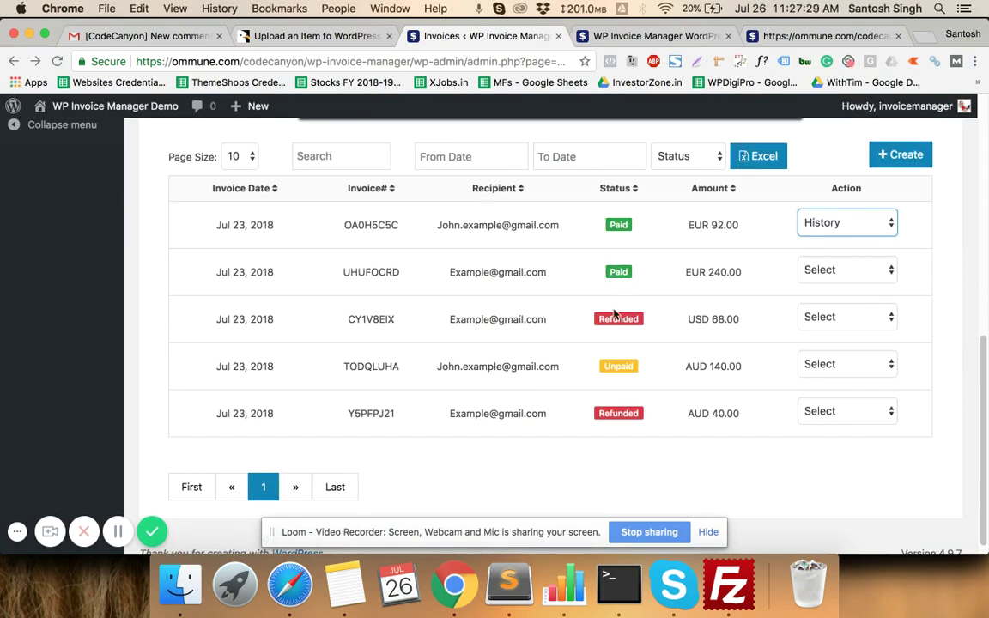
left_click(841, 318)
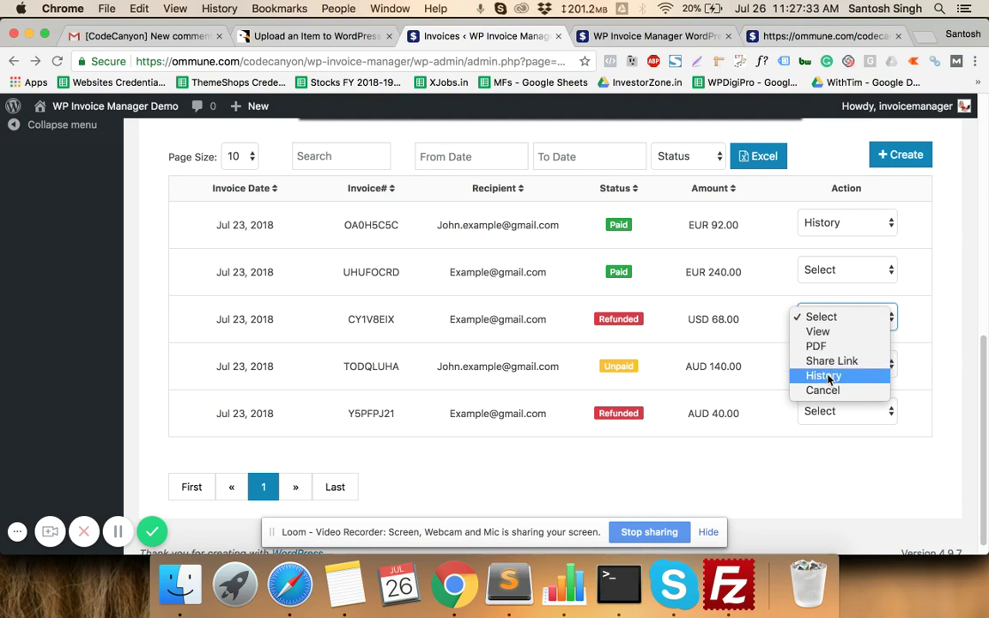
left_click(695, 360)
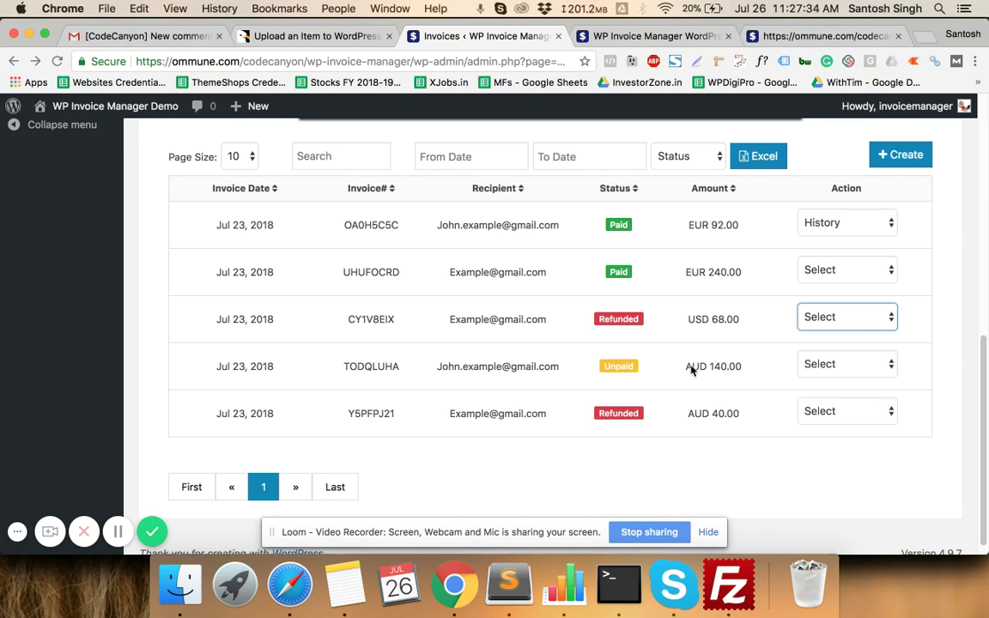
left_click(822, 368)
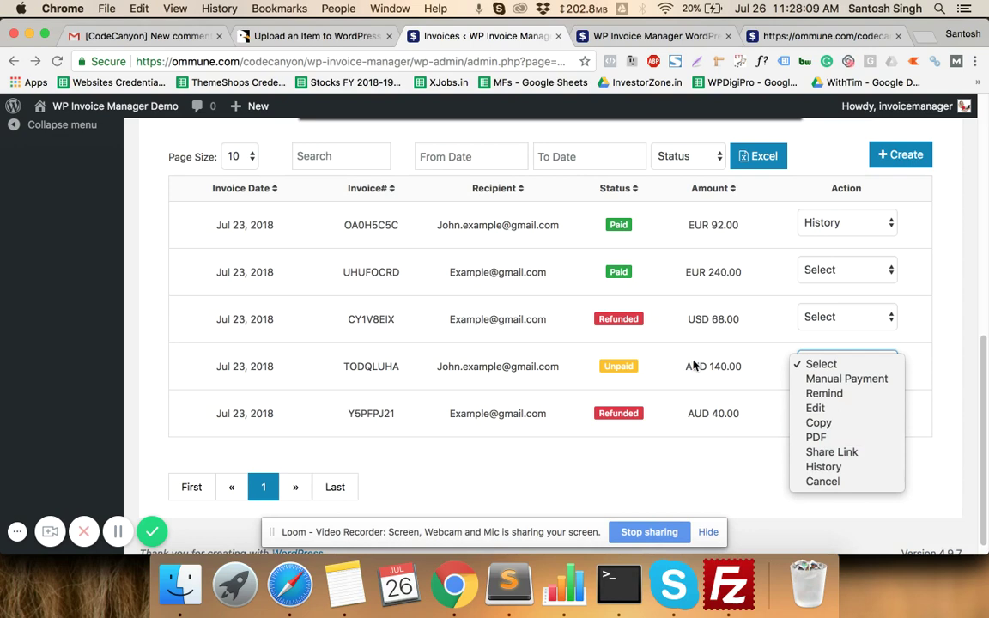
- Copy the unpaid TODQLUHA invoice's share link and prepare the last tab's address bar
left_click(695, 394)
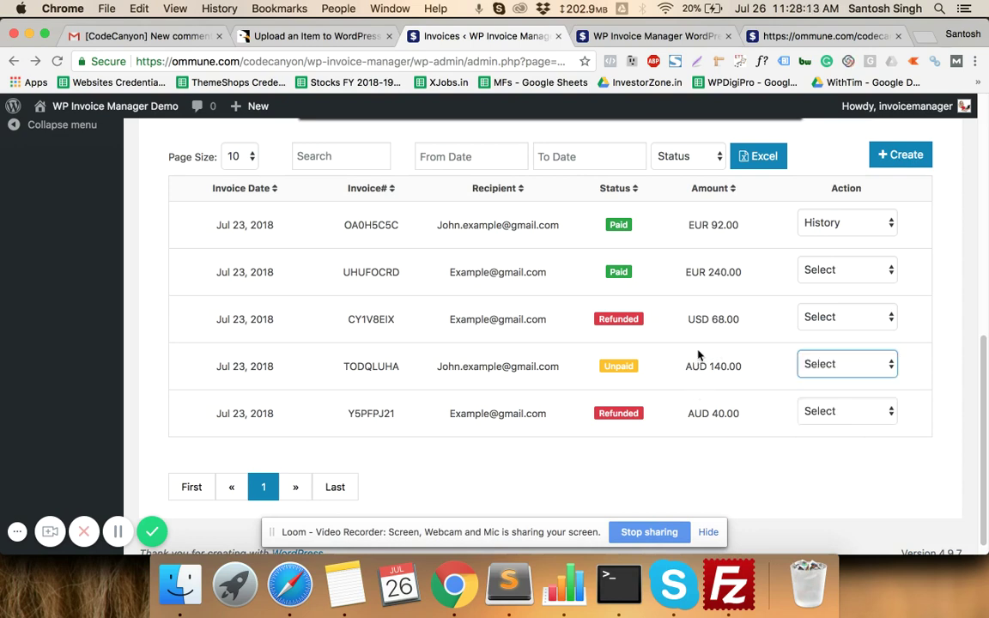
left_click(829, 371)
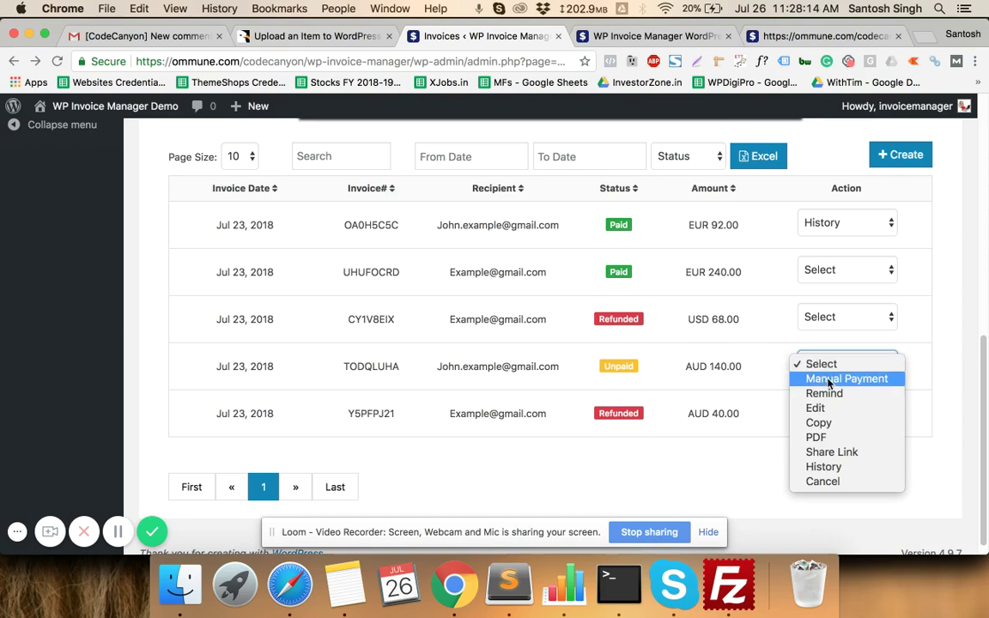
left_click(817, 458)
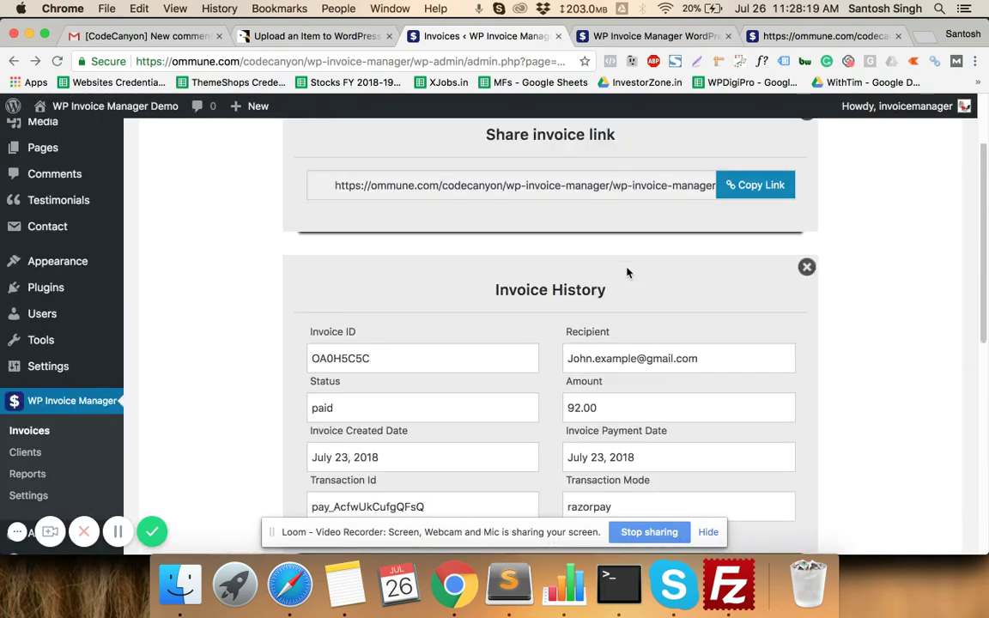
left_click(759, 273)
left_click(802, 35)
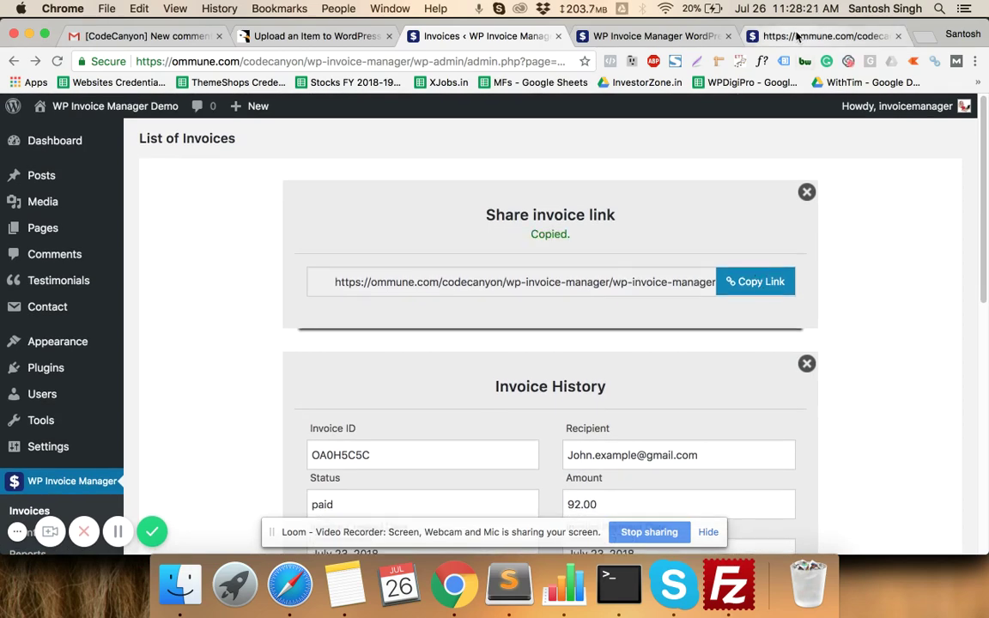
left_click(526, 61)
- Load TODQLUHA's public page, open and close the Stripe card form, then return from PayPal
key("Return")
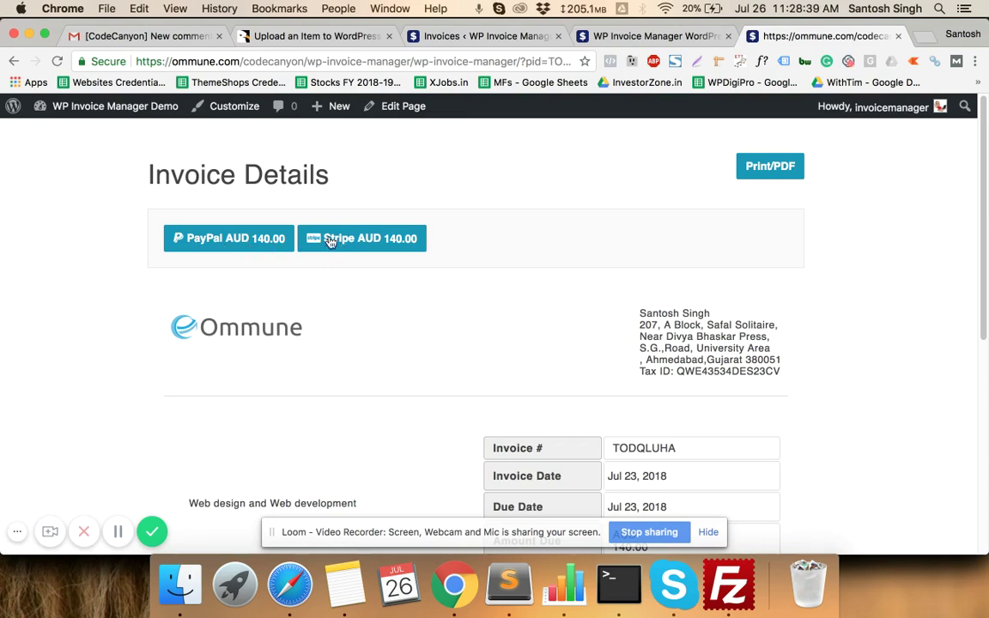
left_click(331, 239)
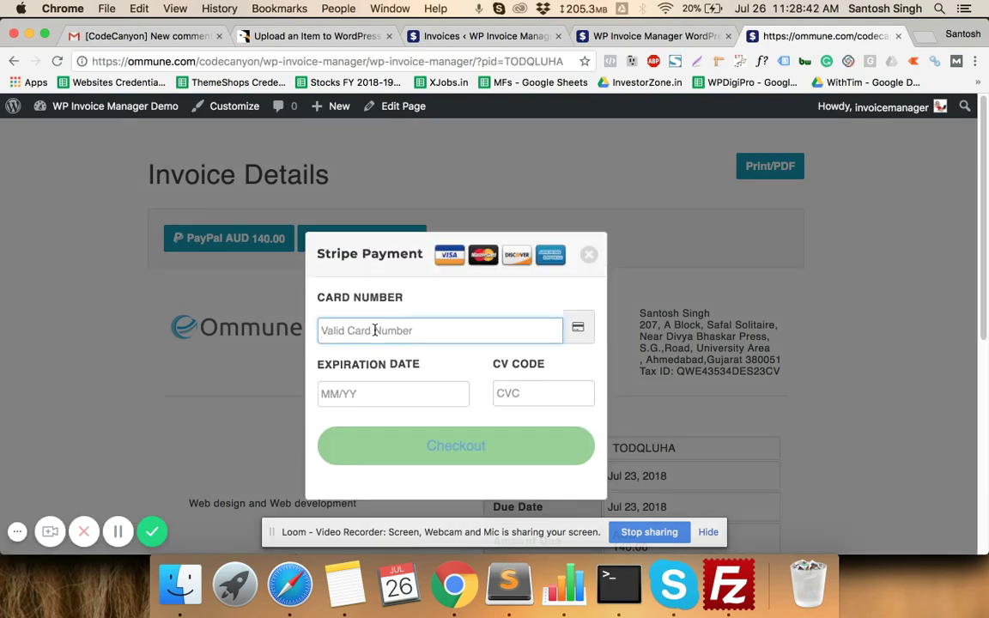
left_click(374, 331)
left_click(589, 255)
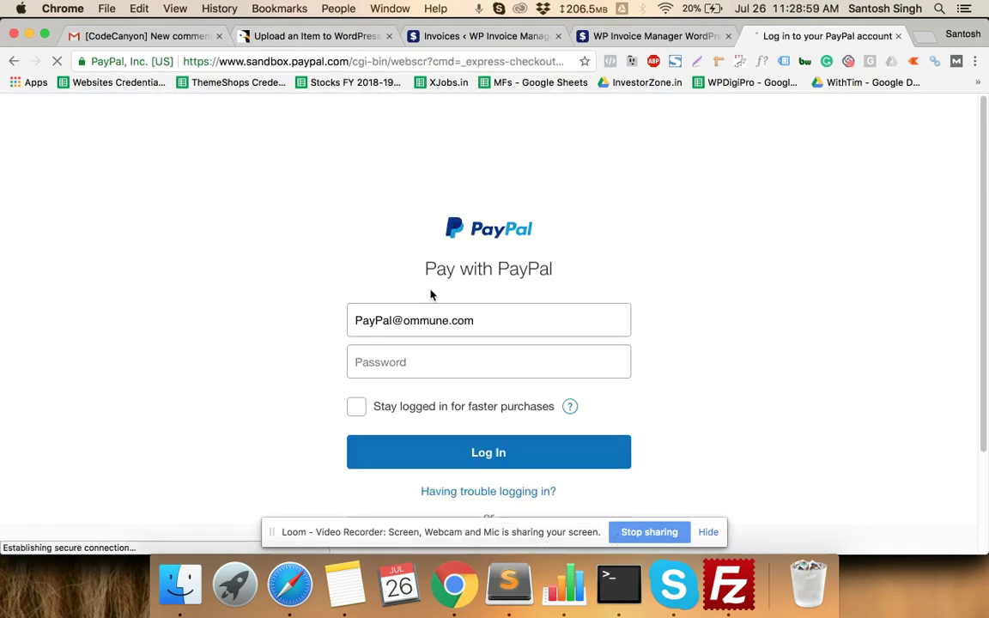
left_click(13, 61)
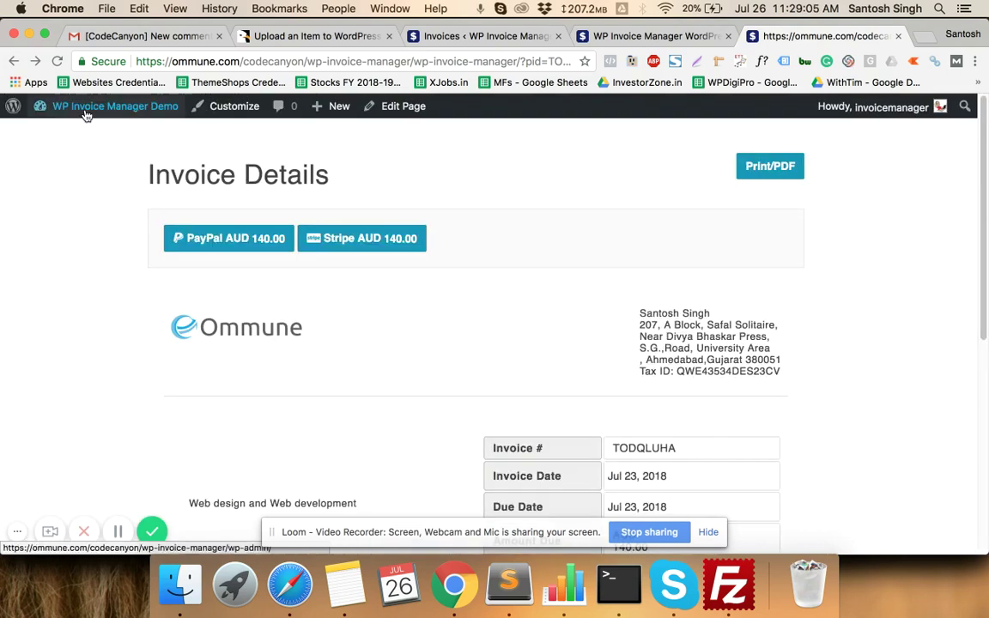
- Open the WP Invoice Manager Payment Gateways settings from the WordPress dashboard
mouse_move(89, 106)
left_click(74, 137)
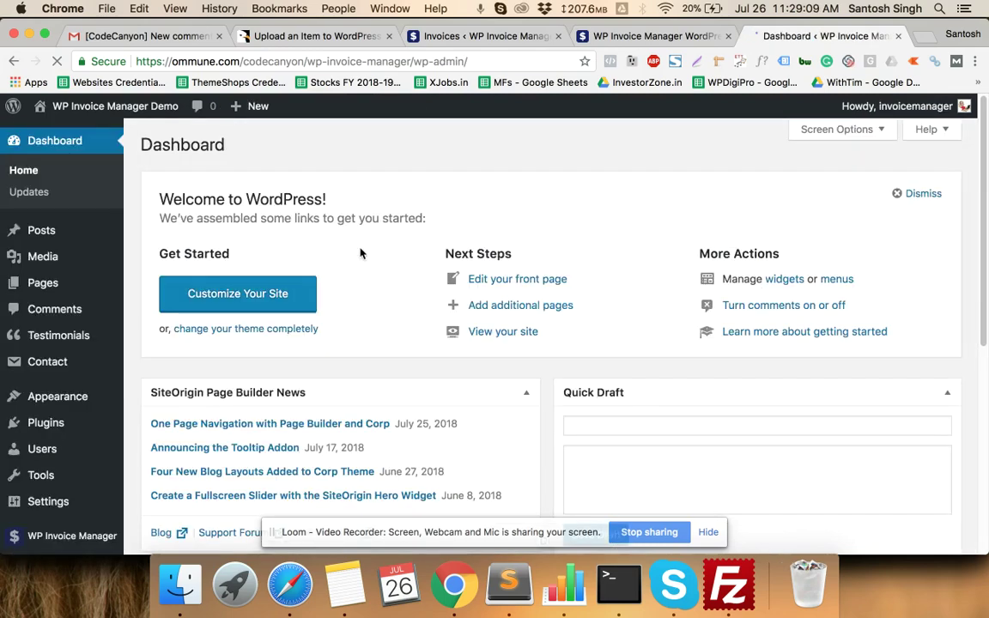
scroll(90, 387, "down", 3)
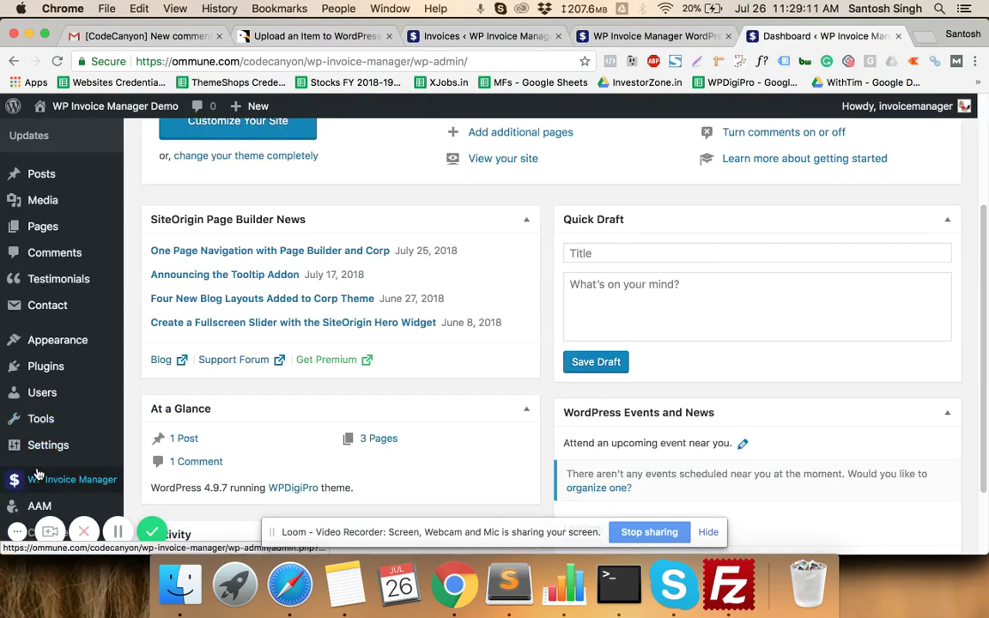
left_click(91, 478)
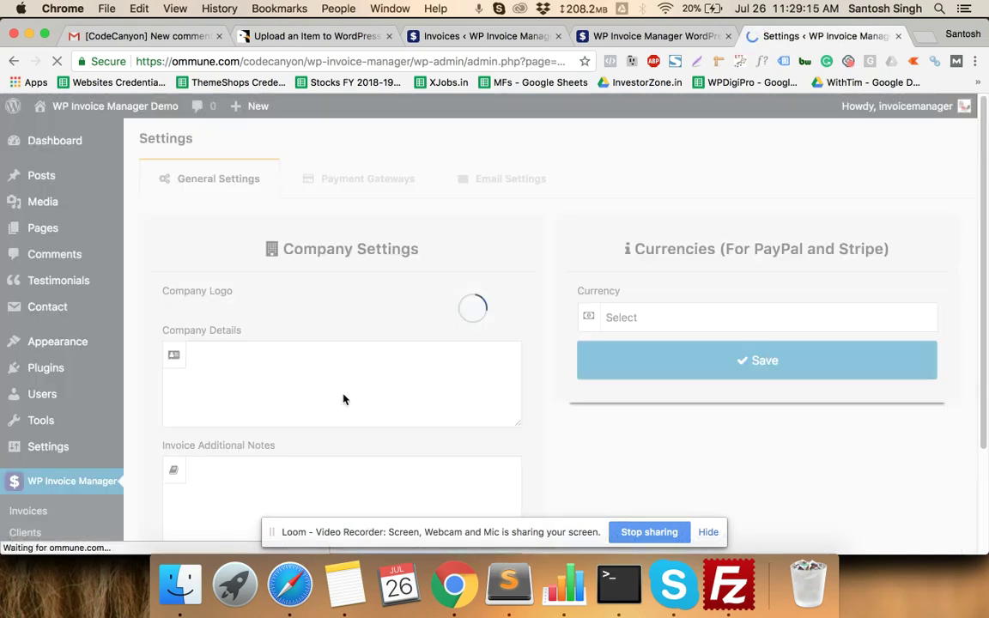
scroll(341, 399, "down", 3)
scroll(352, 356, "up", 3)
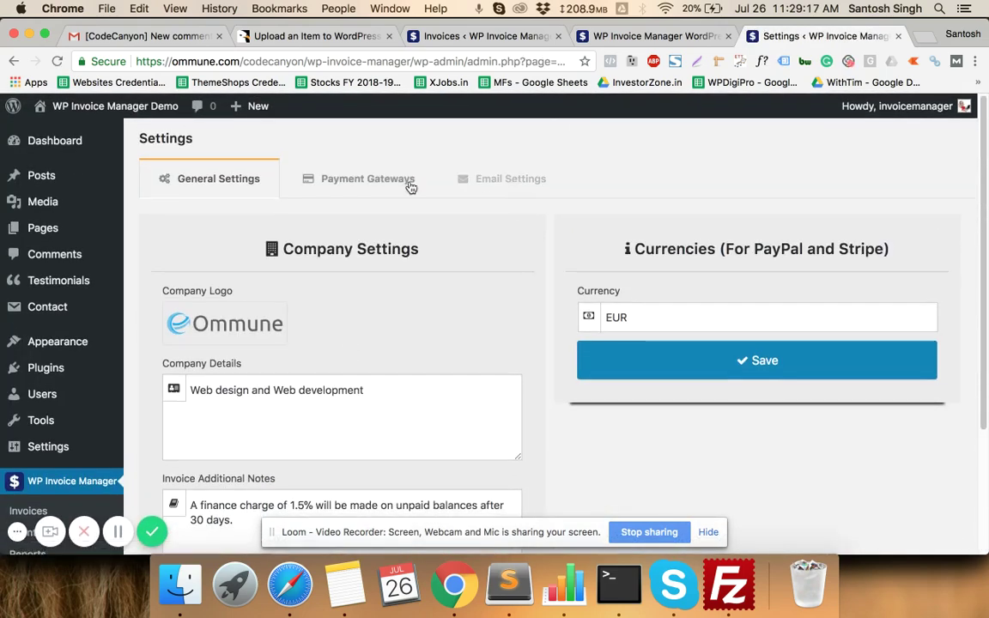
left_click(389, 184)
- Set the Razorpay type to Test, then go back to the Invoices list
scroll(393, 276, "down", 1)
scroll(393, 277, "down", 4)
left_click(323, 398)
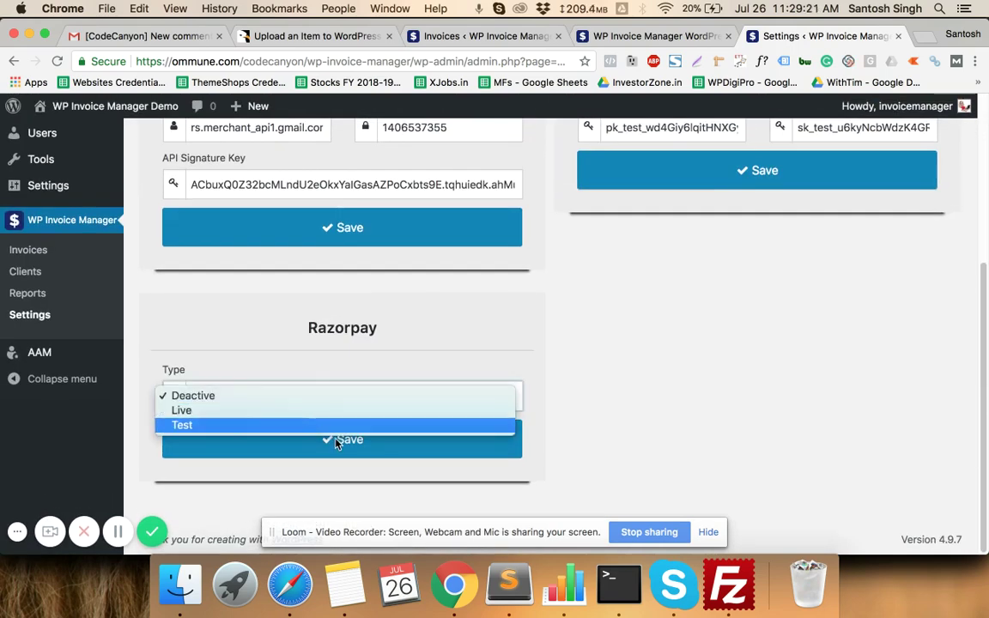
left_click(335, 434)
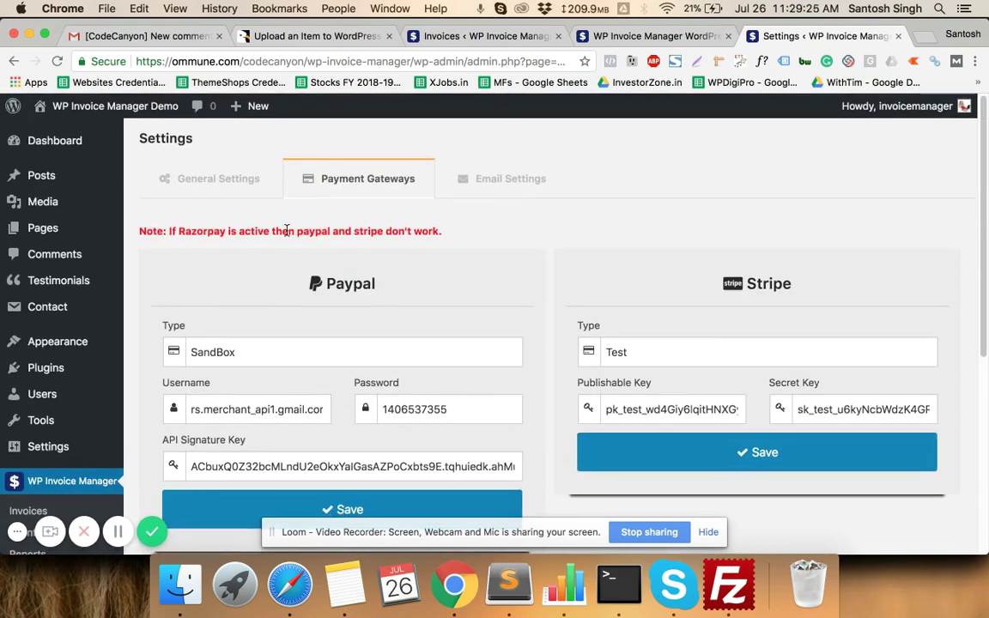
scroll(398, 234, "down", 5)
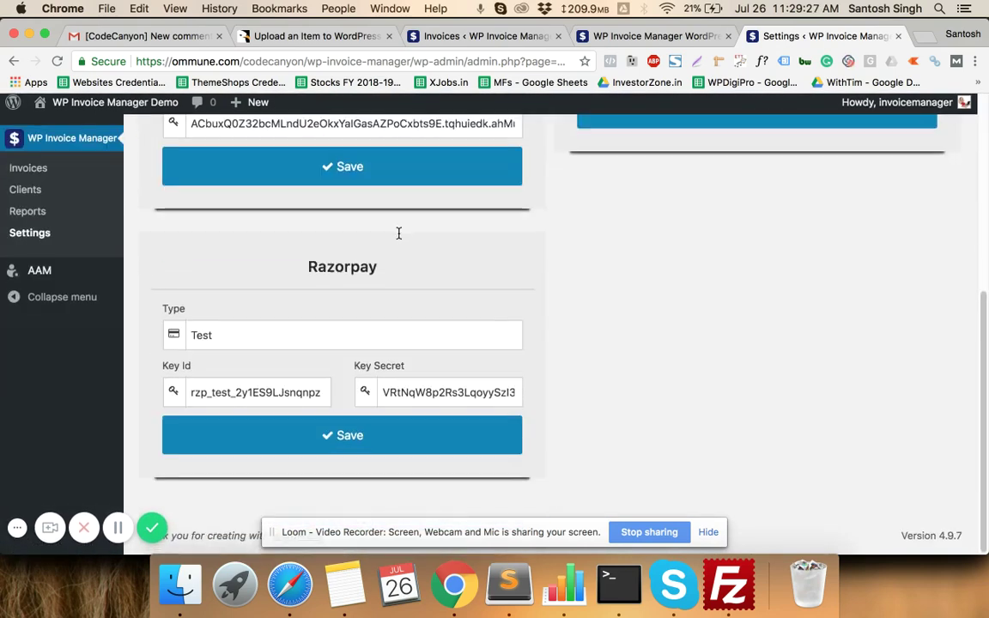
scroll(331, 257, "up", 4)
scroll(196, 360, "down", 5)
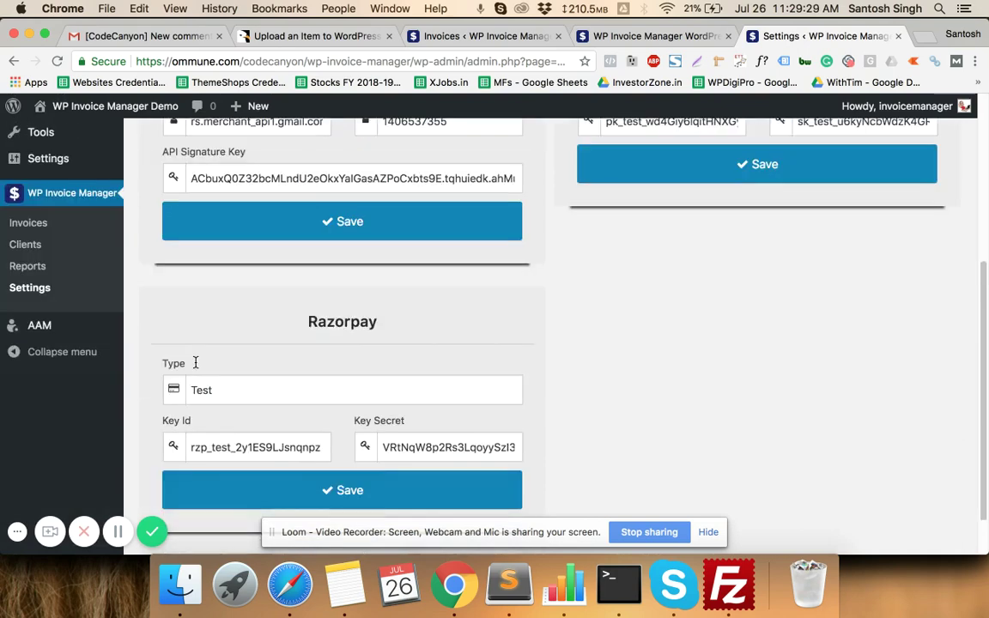
left_click(113, 225)
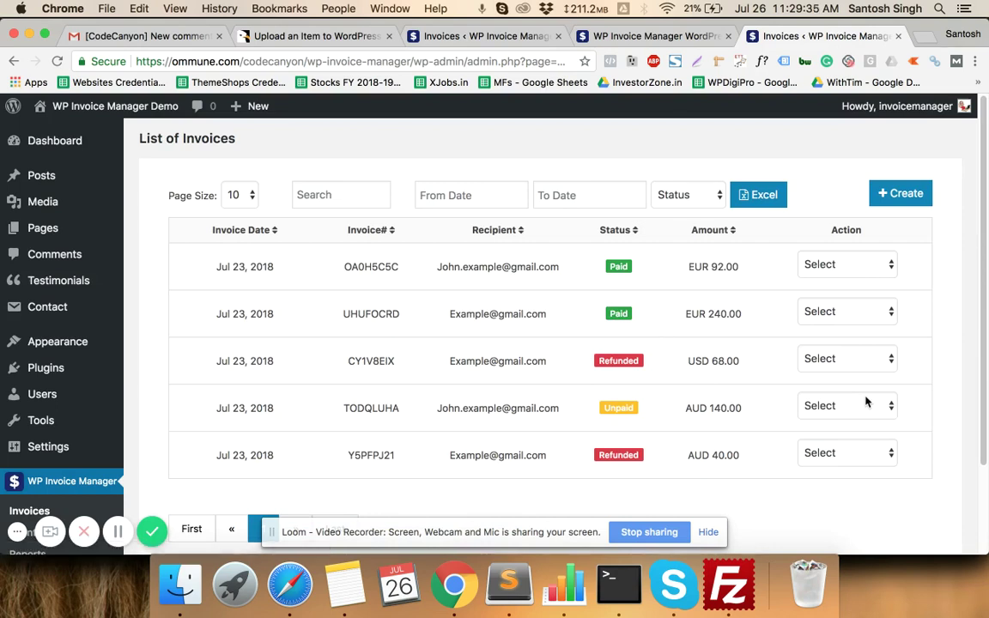
- Copy invoice TODQLUHA's share link and load it as a public page in a new tab
left_click(865, 403)
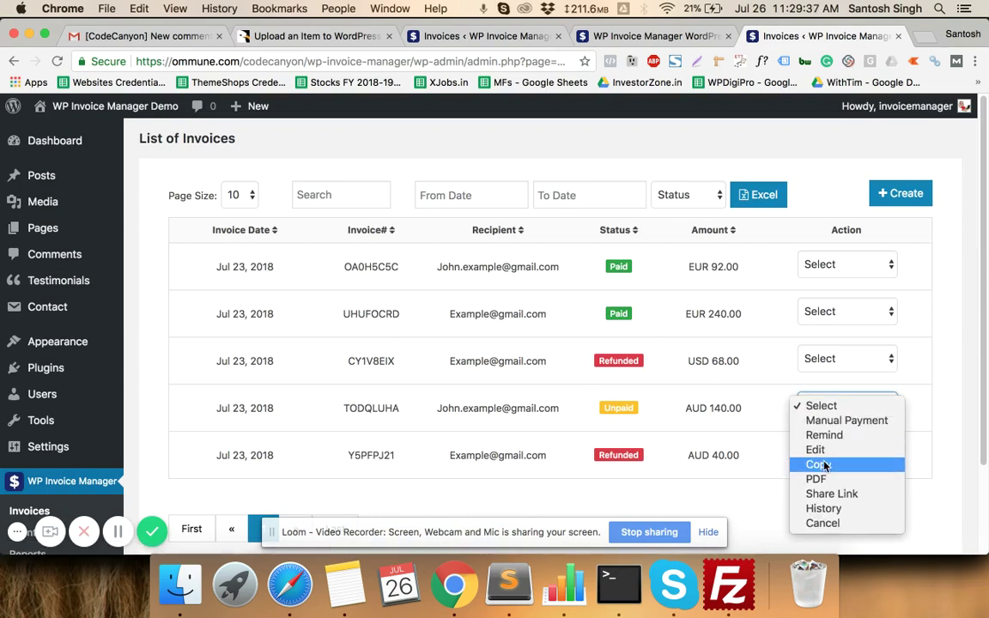
left_click(826, 494)
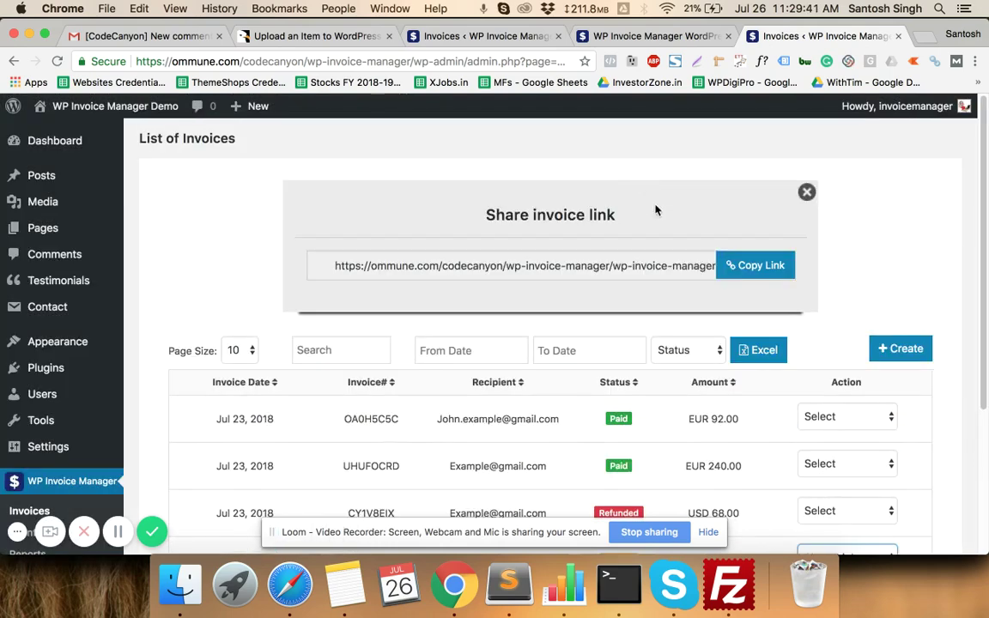
left_click(742, 273)
left_click(922, 38)
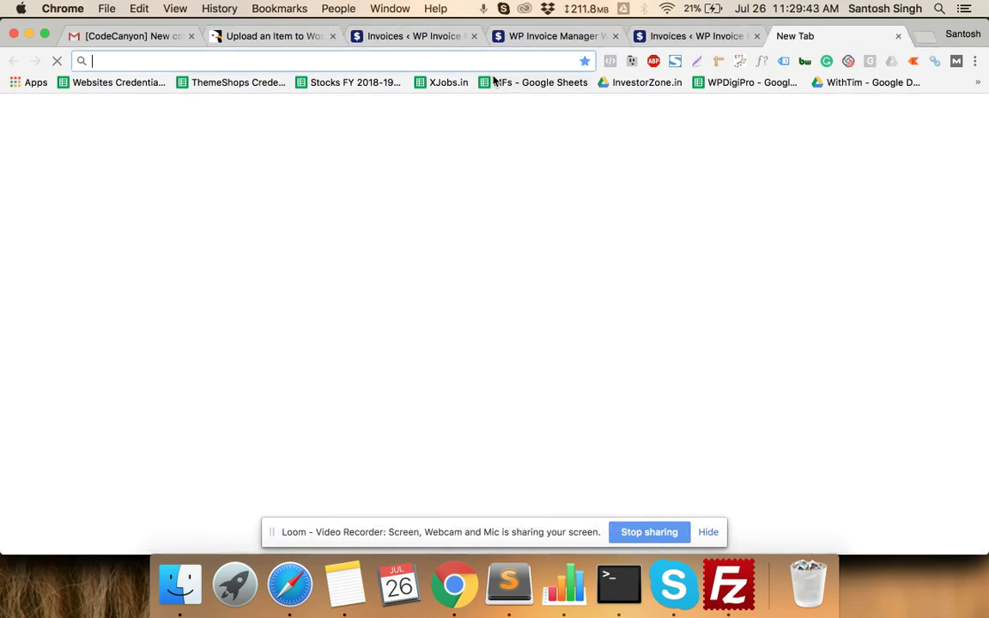
key("ctrl+v")
key("Return")
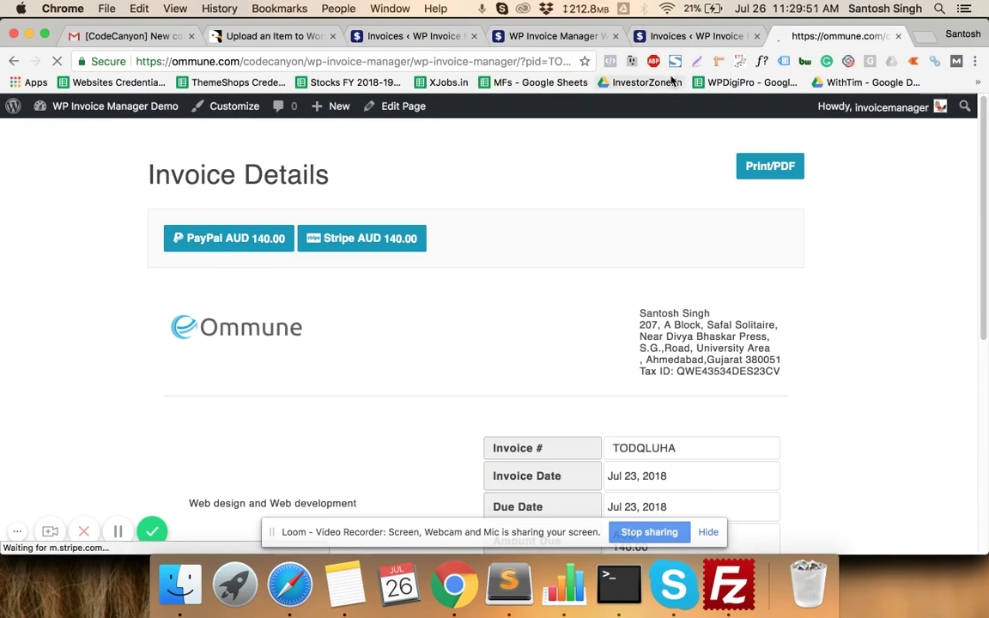
- Compare the public invoice page with the admin invoice list, ending on the list
left_click(697, 39)
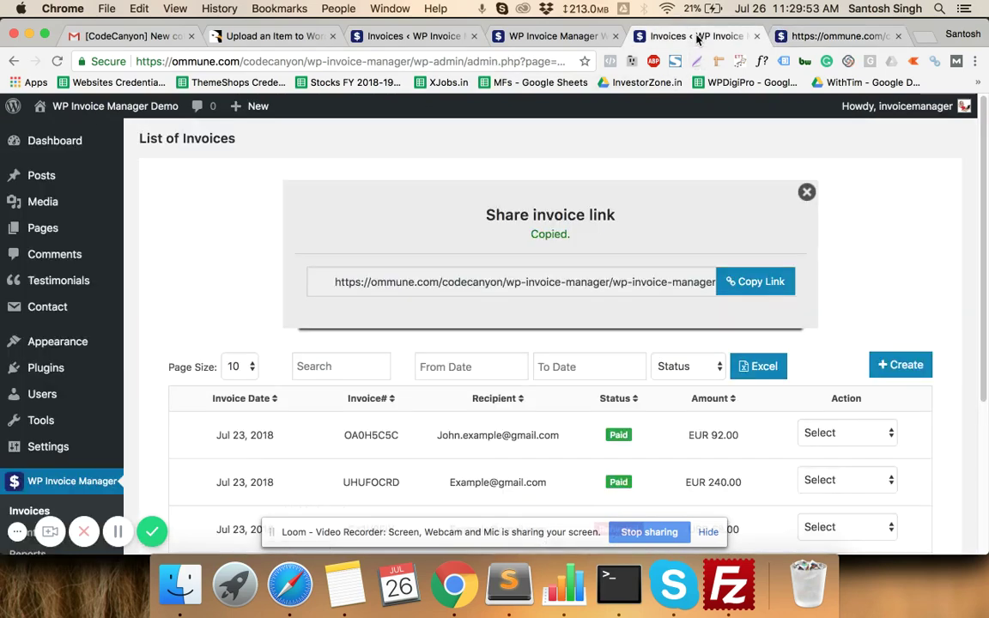
left_click(463, 203)
scroll(464, 203, "down", 5)
scroll(461, 202, "up", 3)
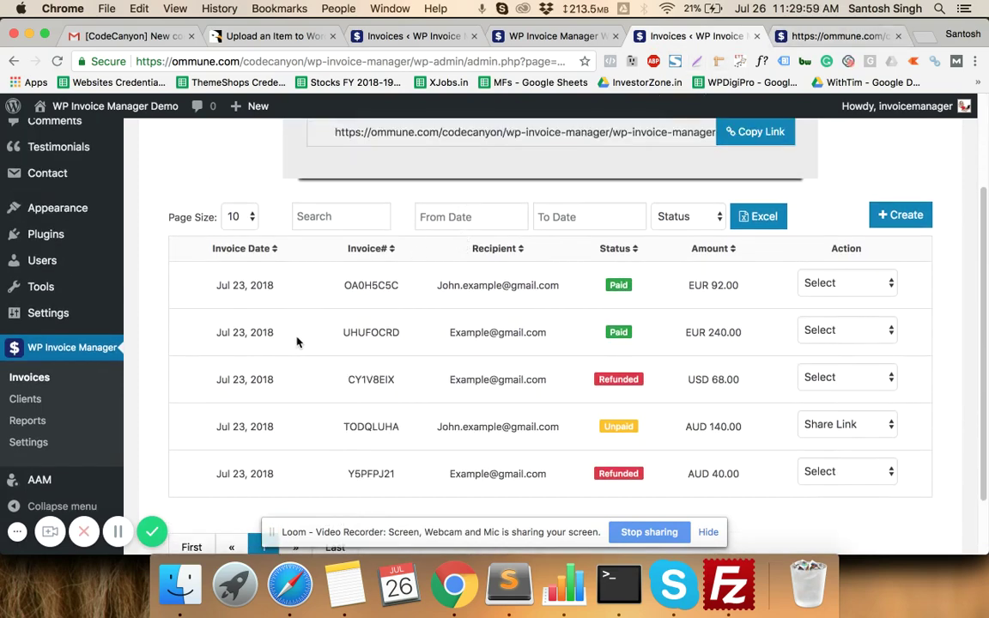
scroll(297, 342, "up", 1)
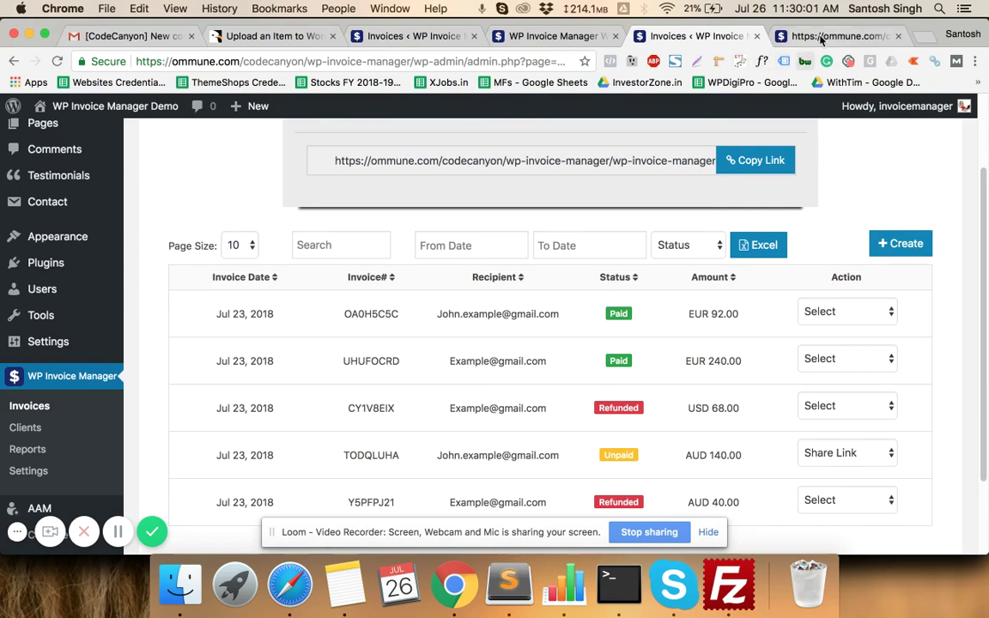
left_click(820, 39)
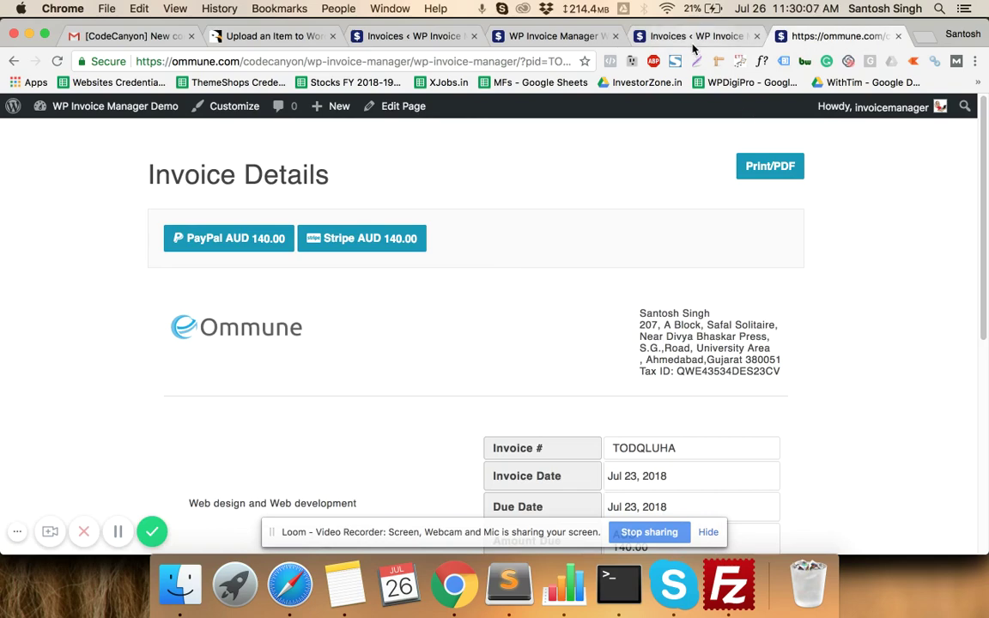
left_click(652, 36)
scroll(520, 305, "up", 3)
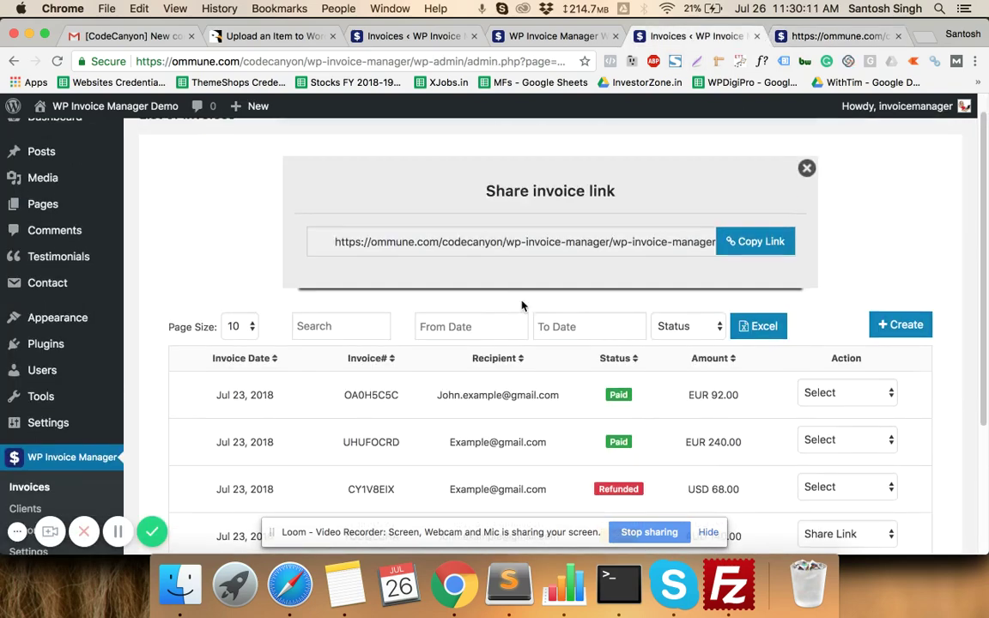
scroll(521, 306, "down", 5)
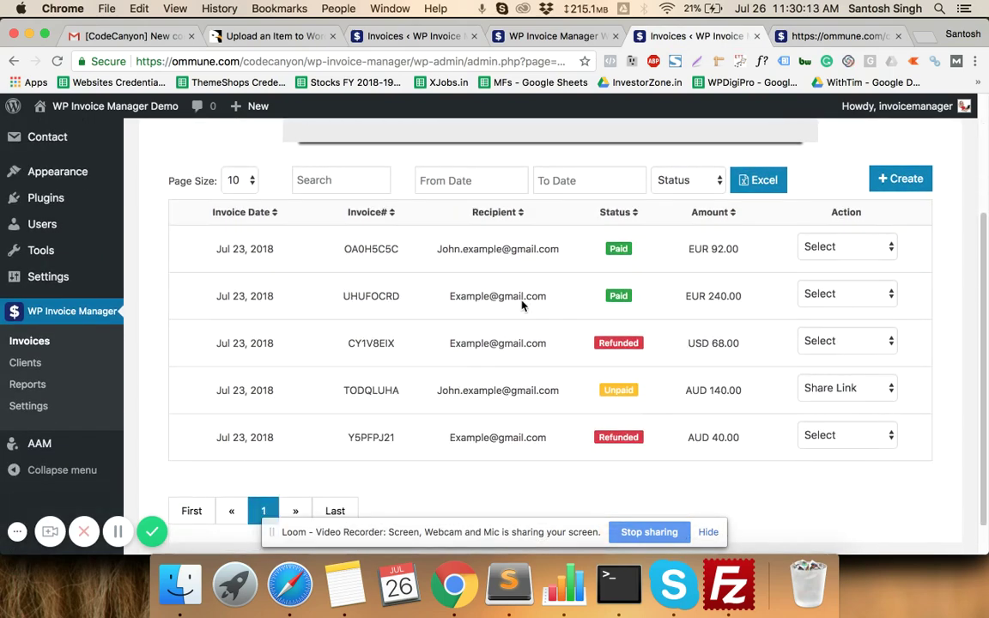